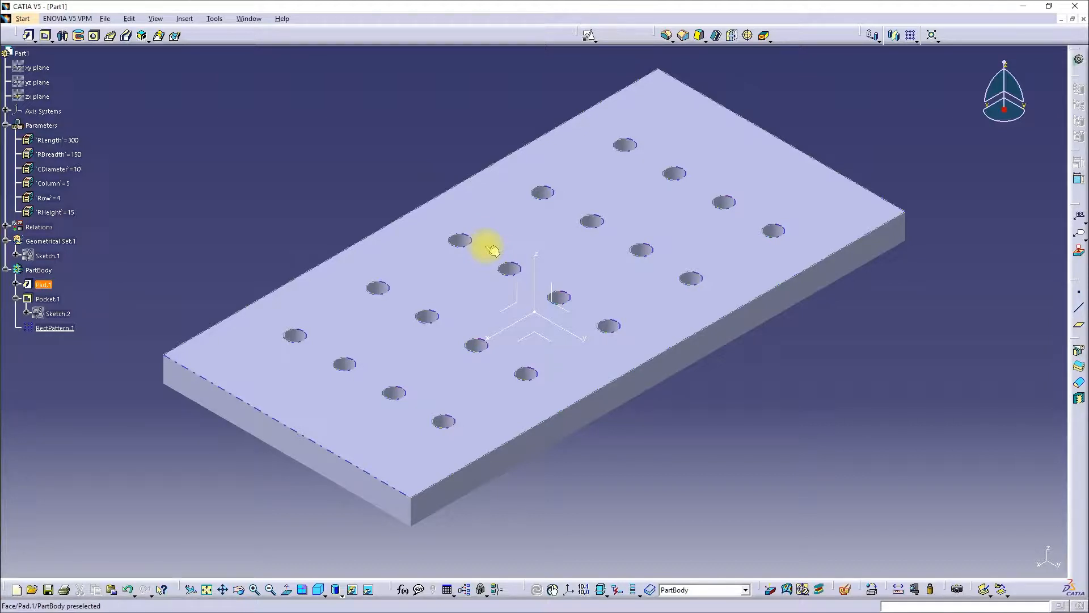
Create a new part document named Part2 with a geometrical set
{"action": "key", "text": "ctrl+n"}
{"action": "type", "text": "Part"}
{"action": "key", "text": "Return"}
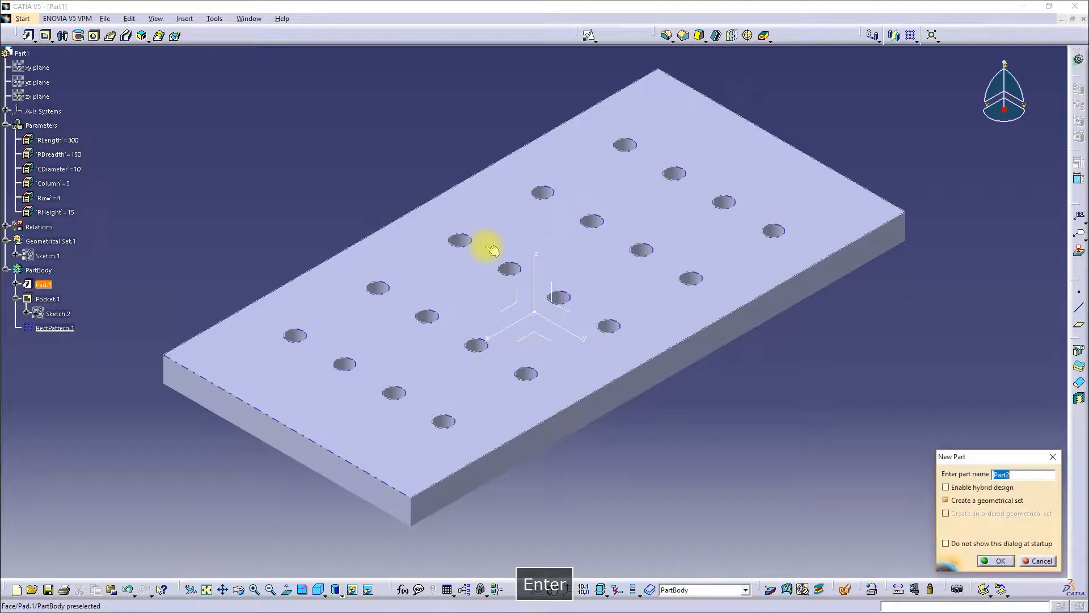
{"action": "key", "text": "Return"}
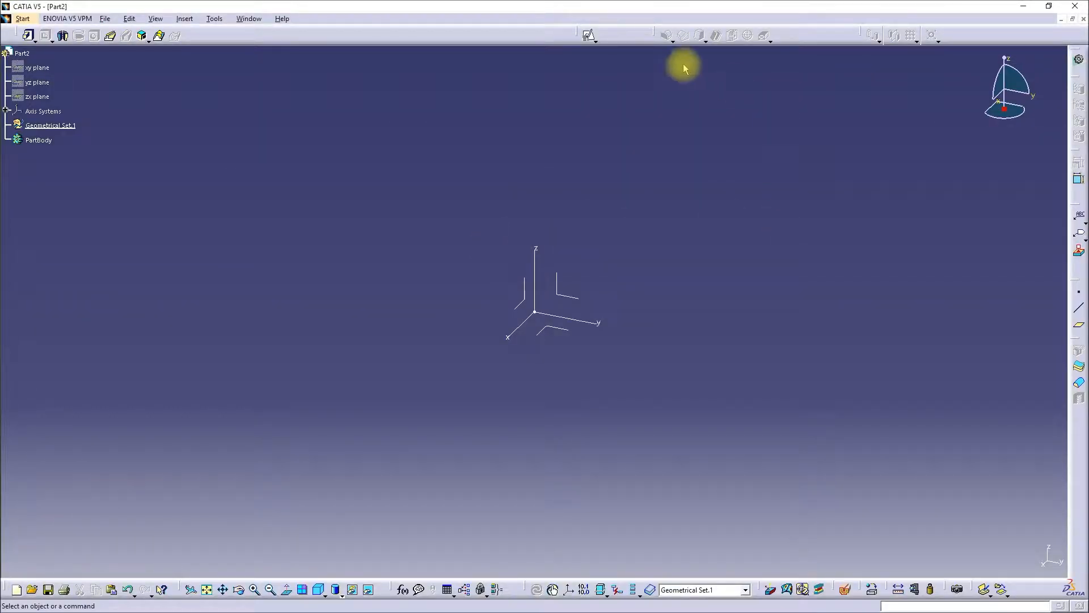
{"action": "left_click", "coordinate": [590, 38]}
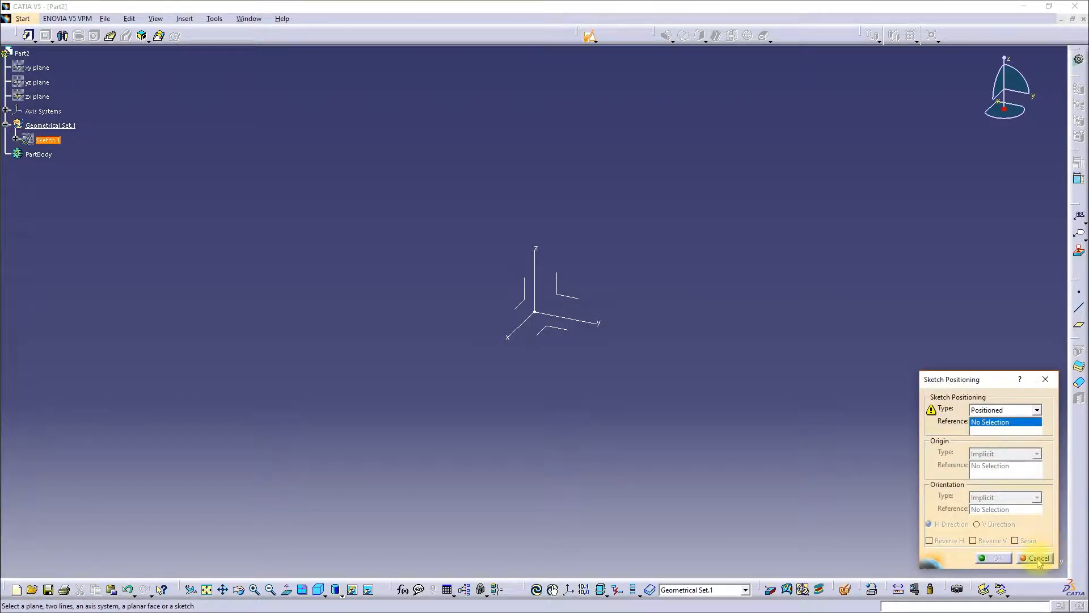
{"action": "left_click", "coordinate": [1035, 559]}
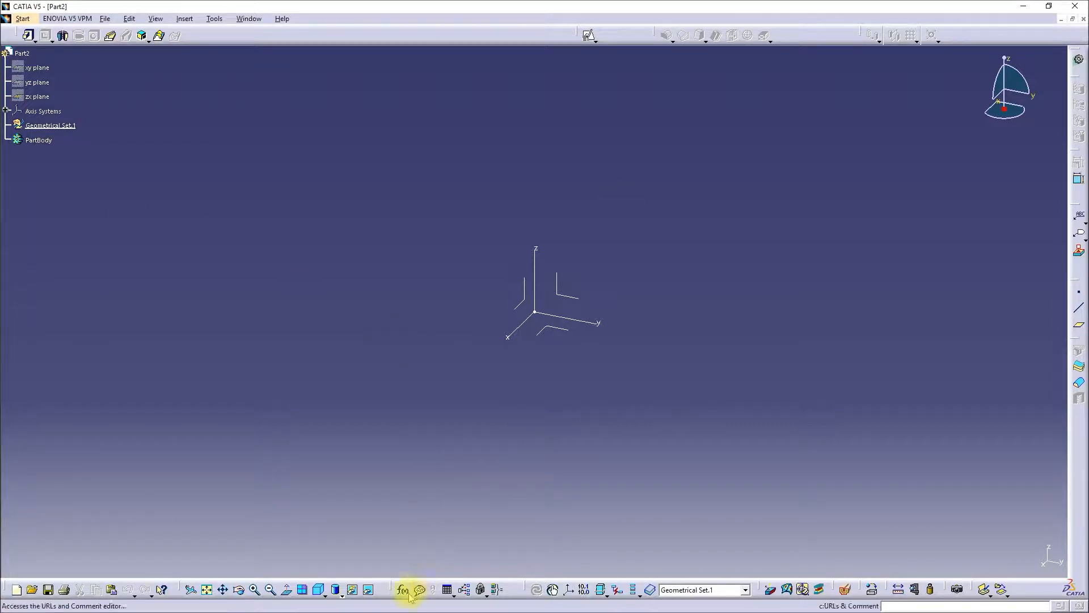
{"action": "left_click_drag", "start_coordinate": [389, 588], "coordinate": [277, 524]}
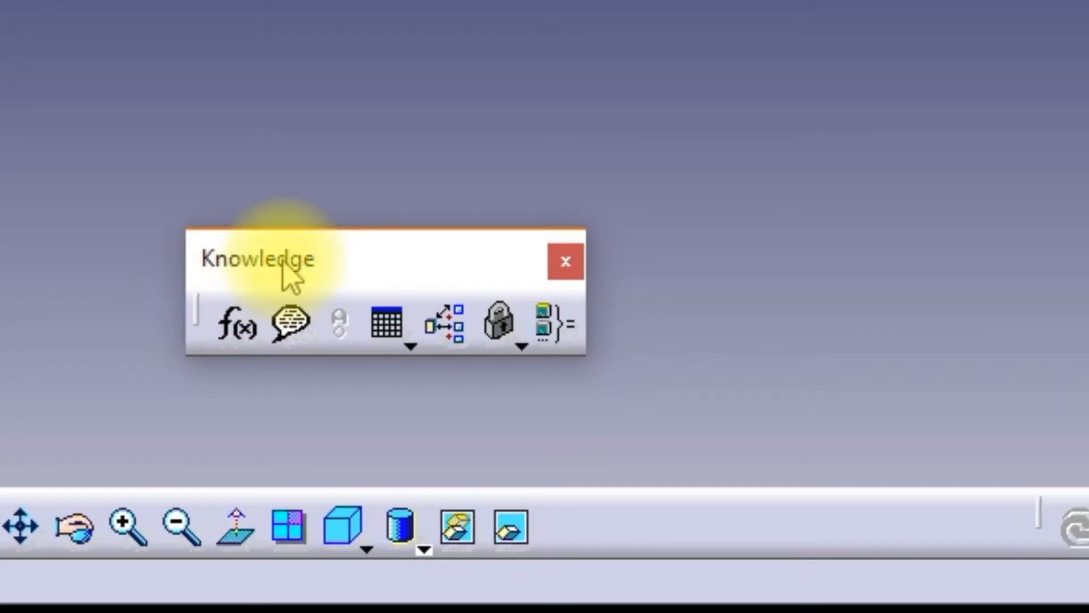
{"action": "left_click_drag", "start_coordinate": [357, 275], "coordinate": [698, 504]}
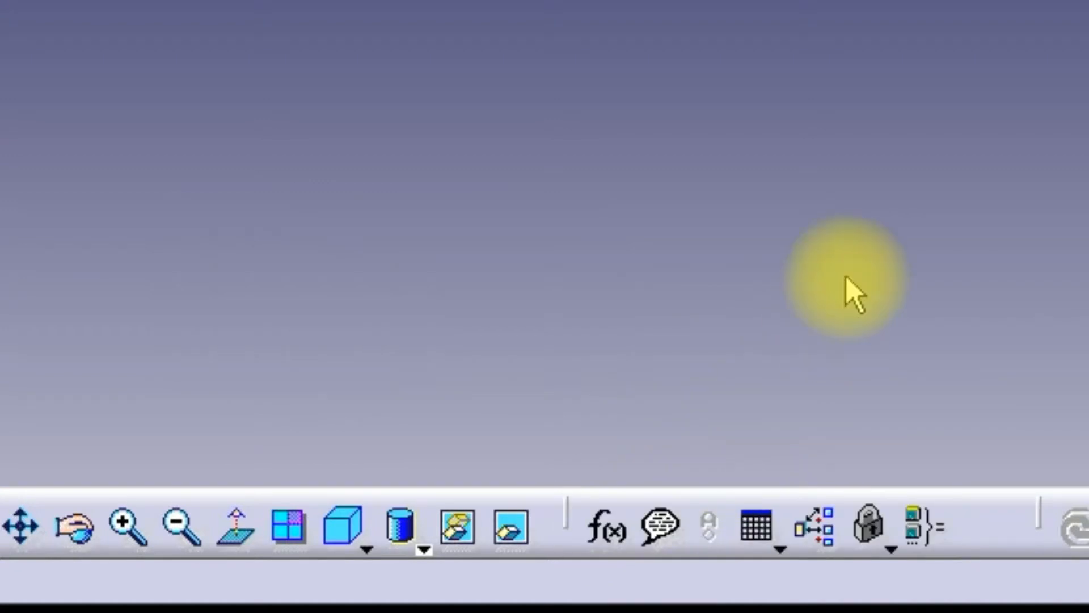
Create a single-value Real parameter for the part, name it RLength and set its value to 300
{"action": "left_click", "coordinate": [613, 530]}
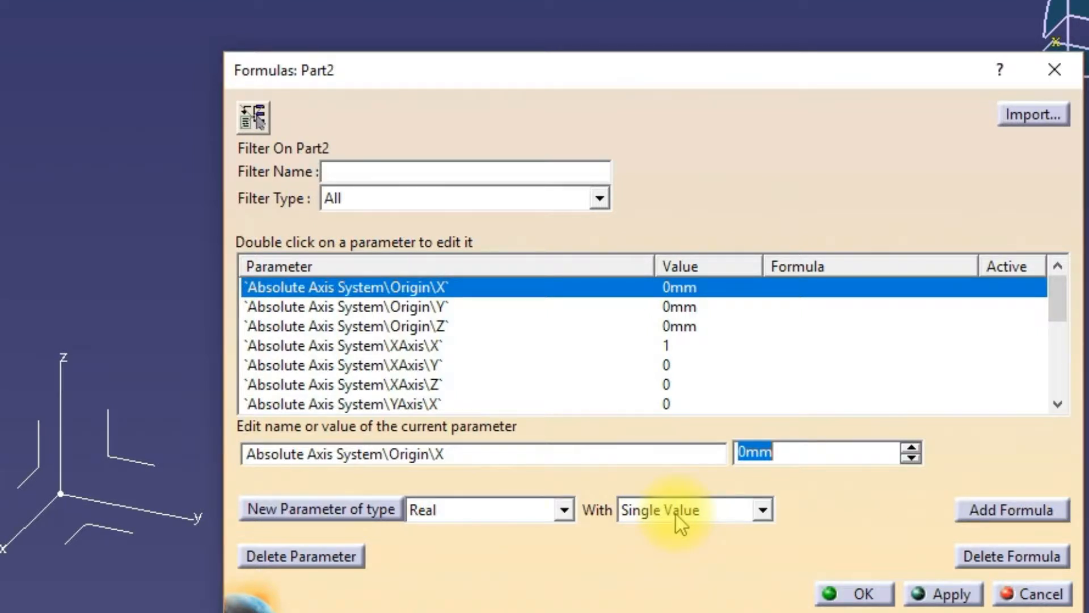
{"action": "left_click", "coordinate": [366, 506]}
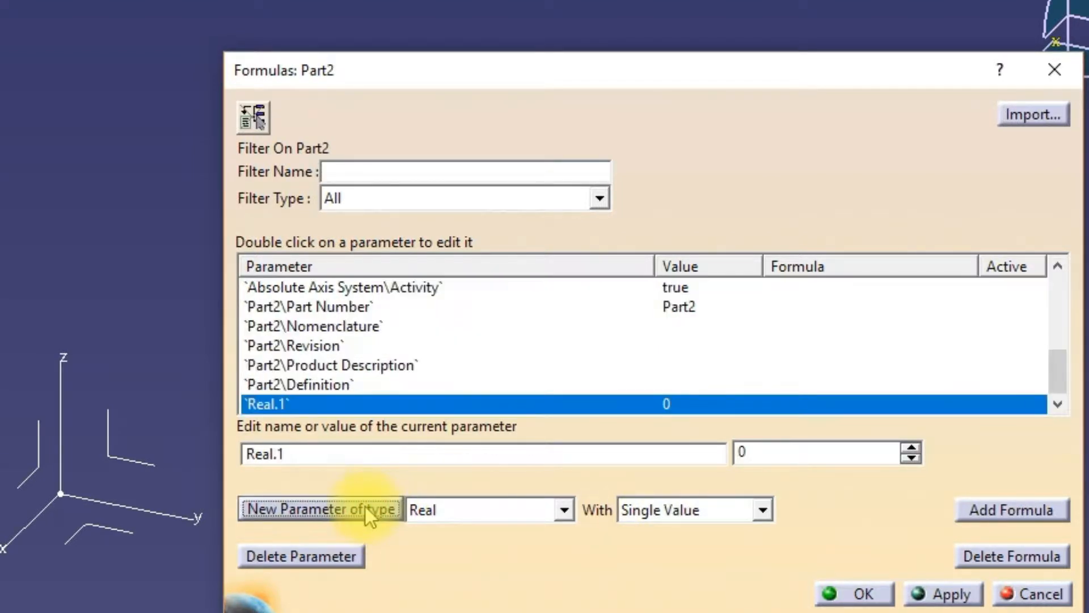
{"action": "double_click", "coordinate": [284, 454]}
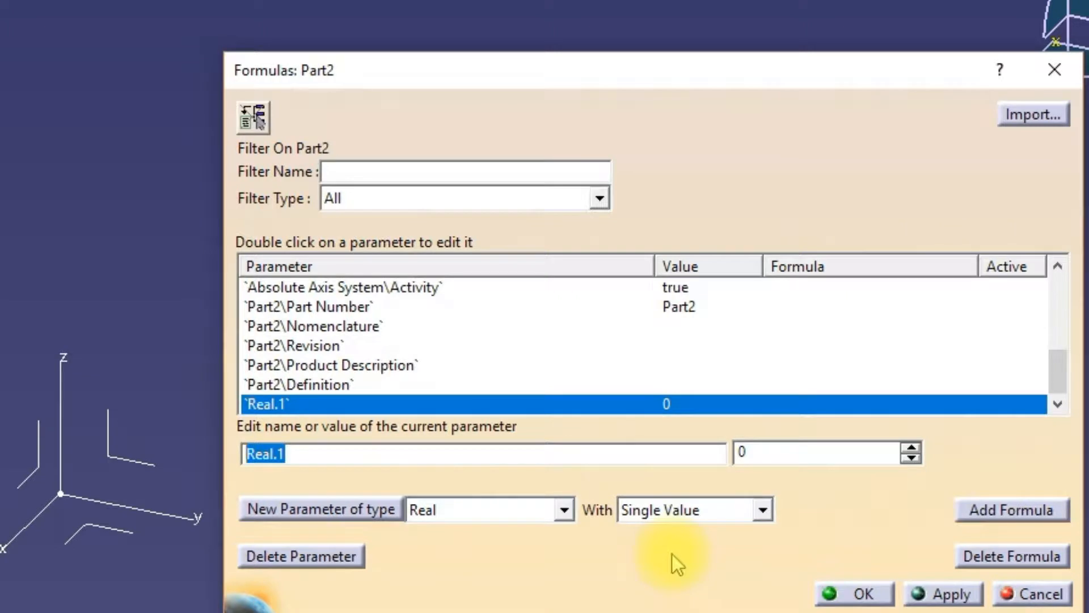
{"action": "type", "text": "RLength"}
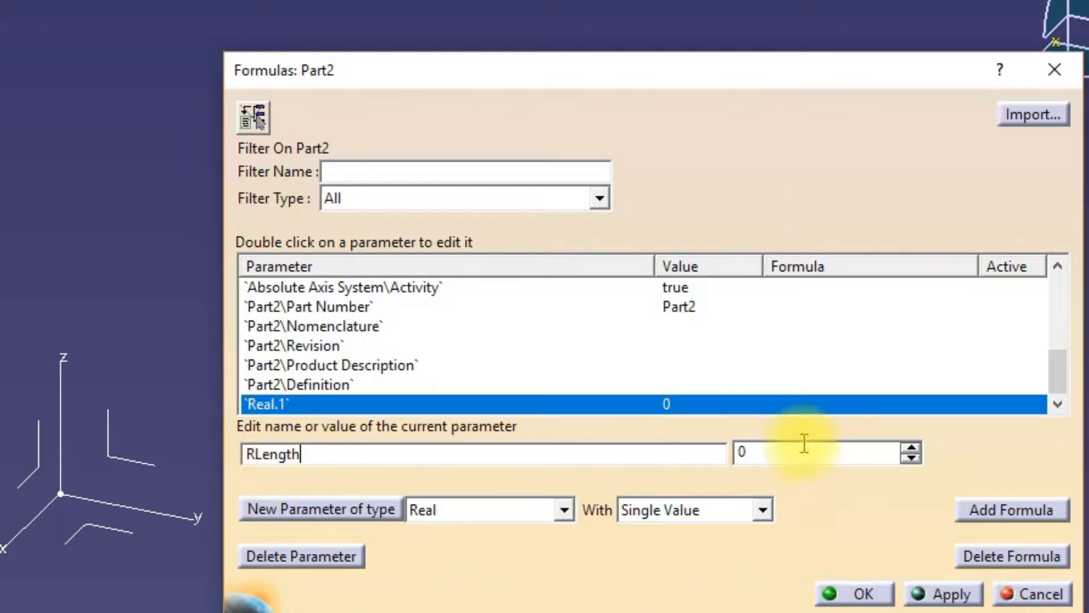
{"action": "double_click", "coordinate": [776, 451]}
{"action": "type", "text": "3"}
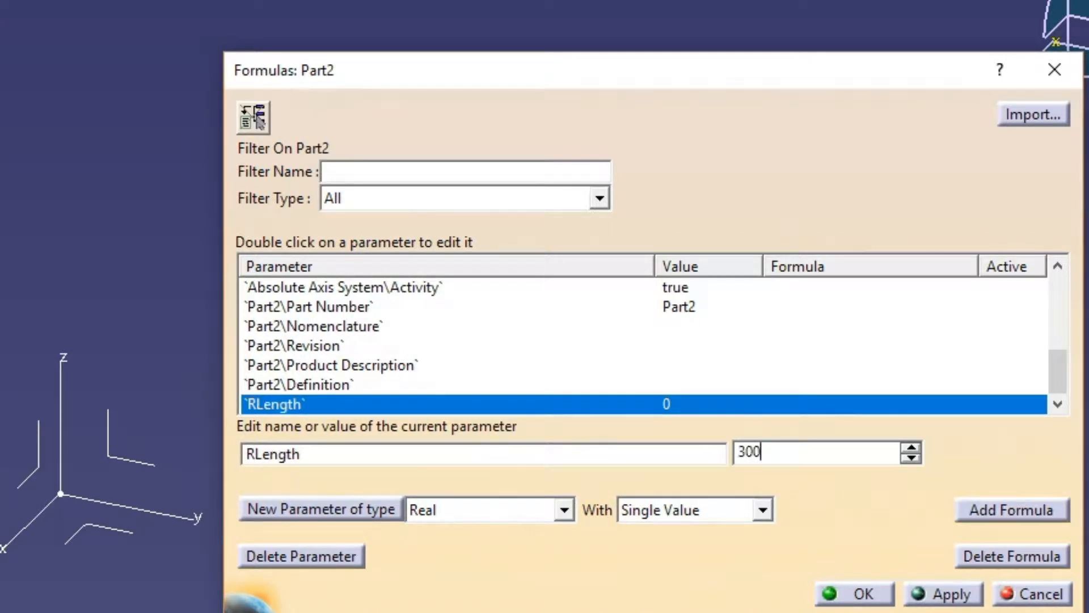
{"action": "type", "text": "00"}
{"action": "key", "text": "Return"}
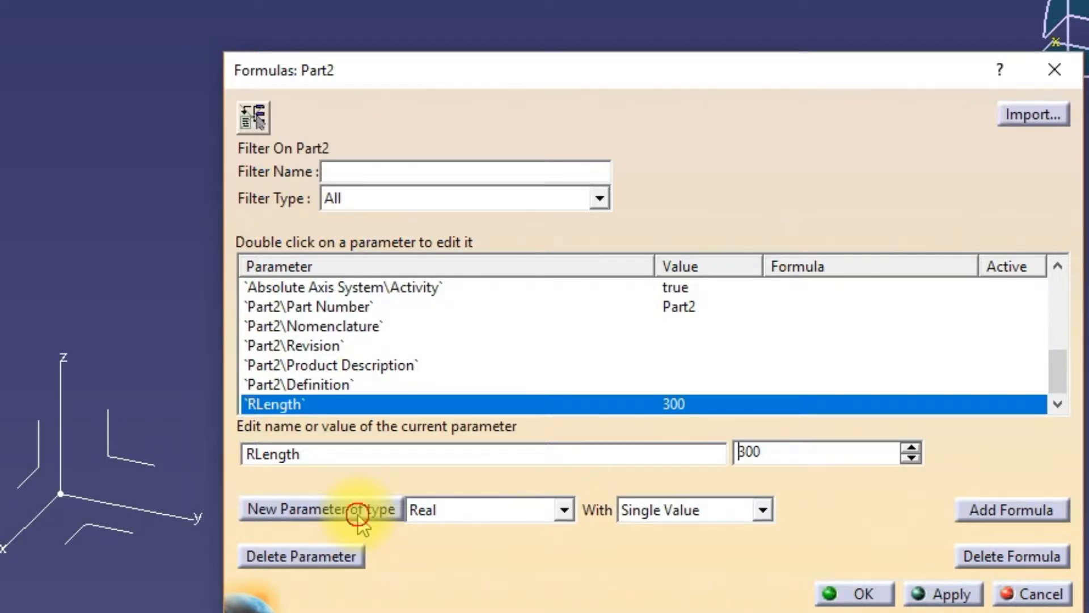
Add a second Real parameter named RBreadth with a value of 120
{"action": "left_click", "coordinate": [359, 510]}
{"action": "double_click", "coordinate": [287, 454]}
{"action": "type", "text": "R"}
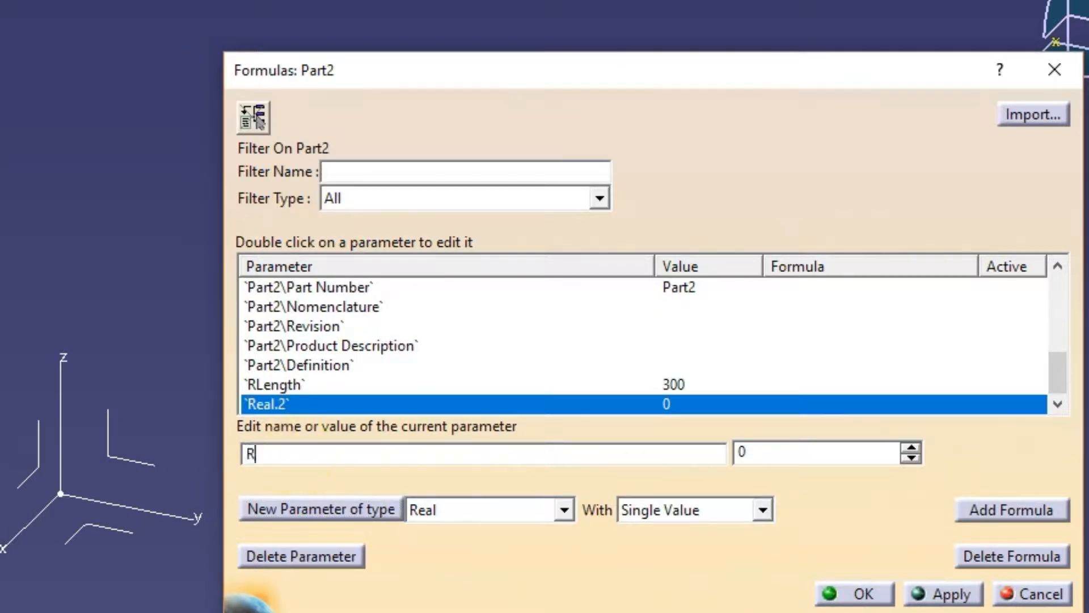
{"action": "type", "text": "Breadth"}
{"action": "double_click", "coordinate": [752, 451]}
{"action": "type", "text": "1"}
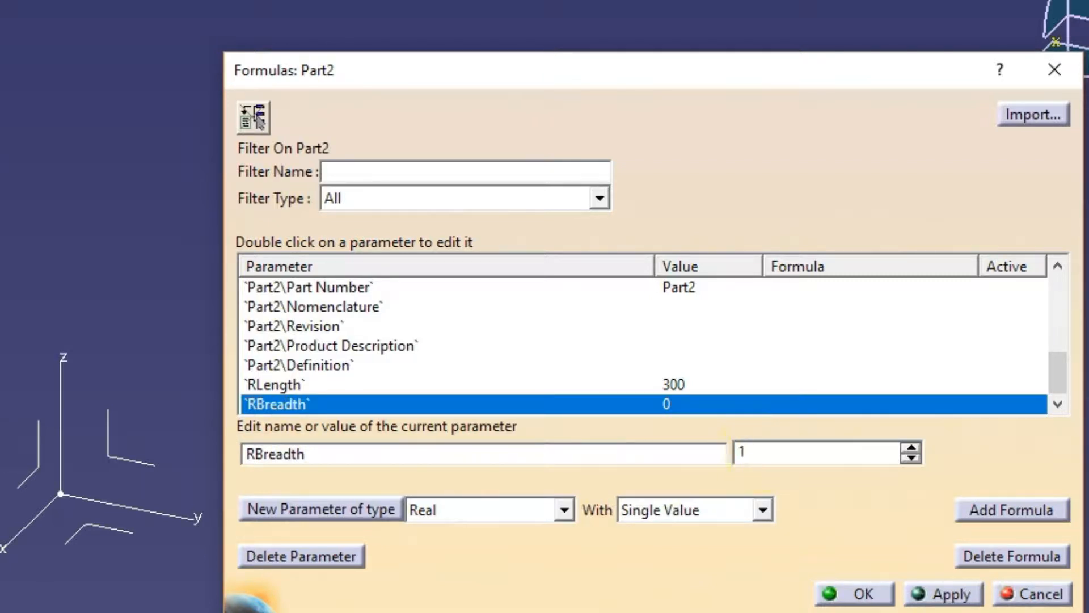
{"action": "type", "text": "20"}
{"action": "key", "text": "Return"}
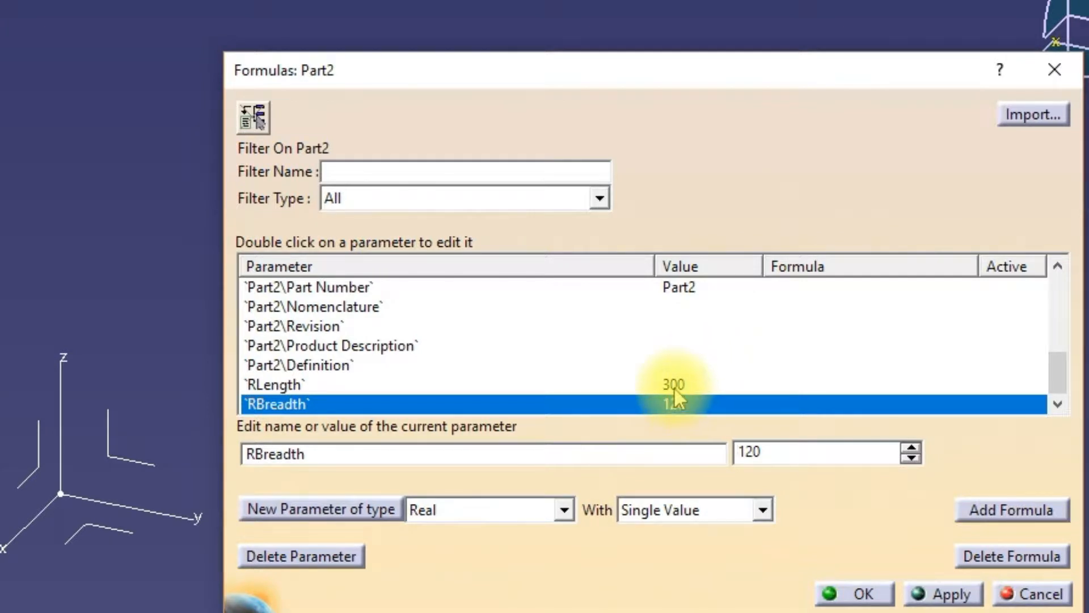
Add a Real parameter named RHeight with a value of 15
{"action": "left_click", "coordinate": [329, 510]}
{"action": "left_click_drag", "start_coordinate": [304, 454], "coordinate": [243, 454]}
{"action": "type", "text": "RHeight"}
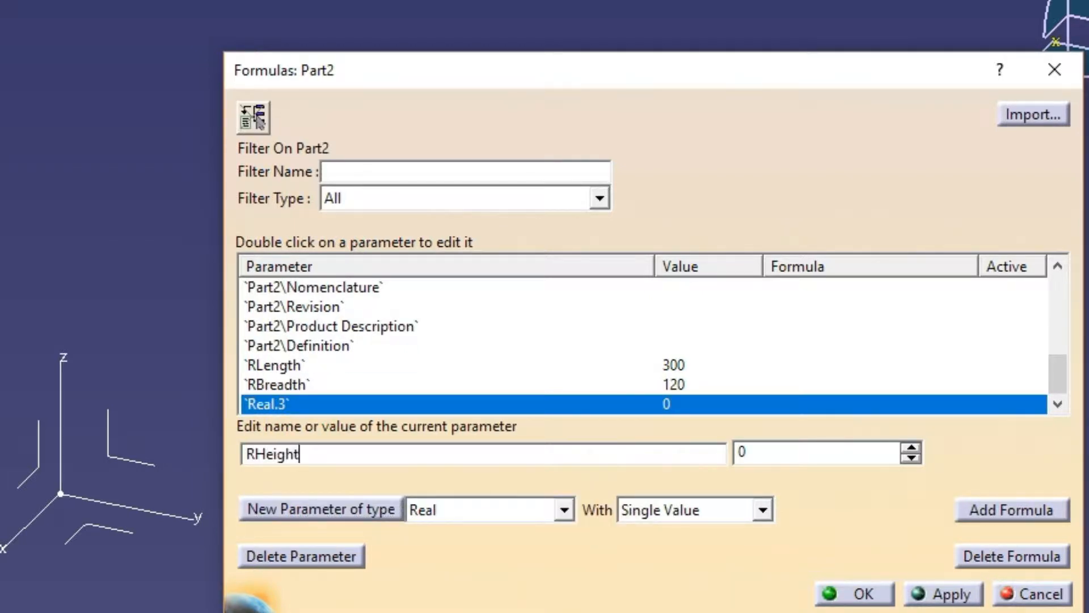
{"action": "left_click", "coordinate": [748, 448]}
{"action": "type", "text": "15"}
{"action": "key", "text": "Return"}
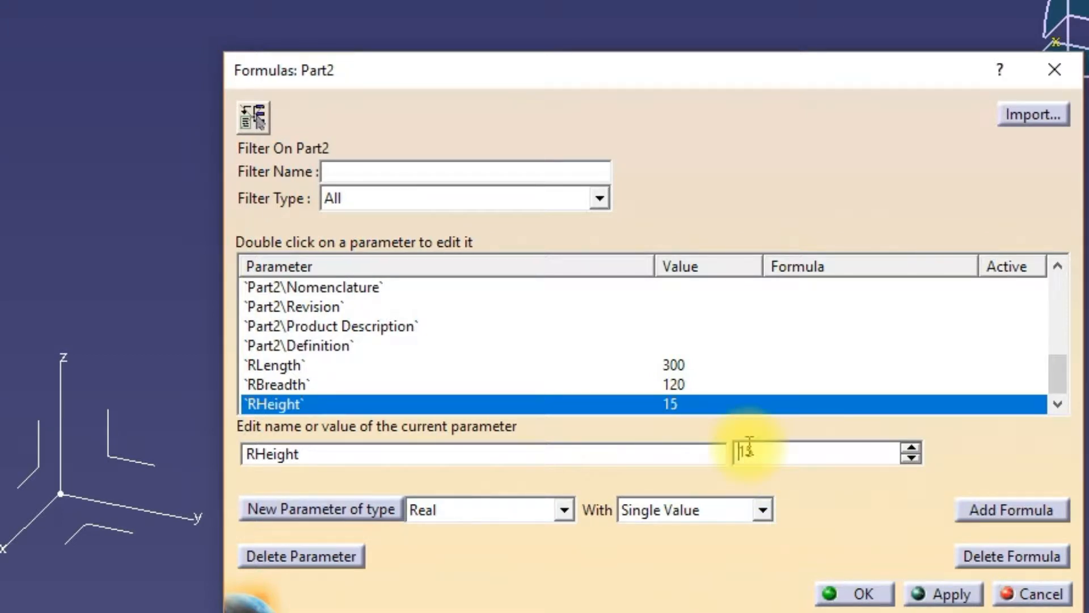
Add a Real parameter named CDiameter with a value of 10
{"action": "left_click", "coordinate": [369, 508]}
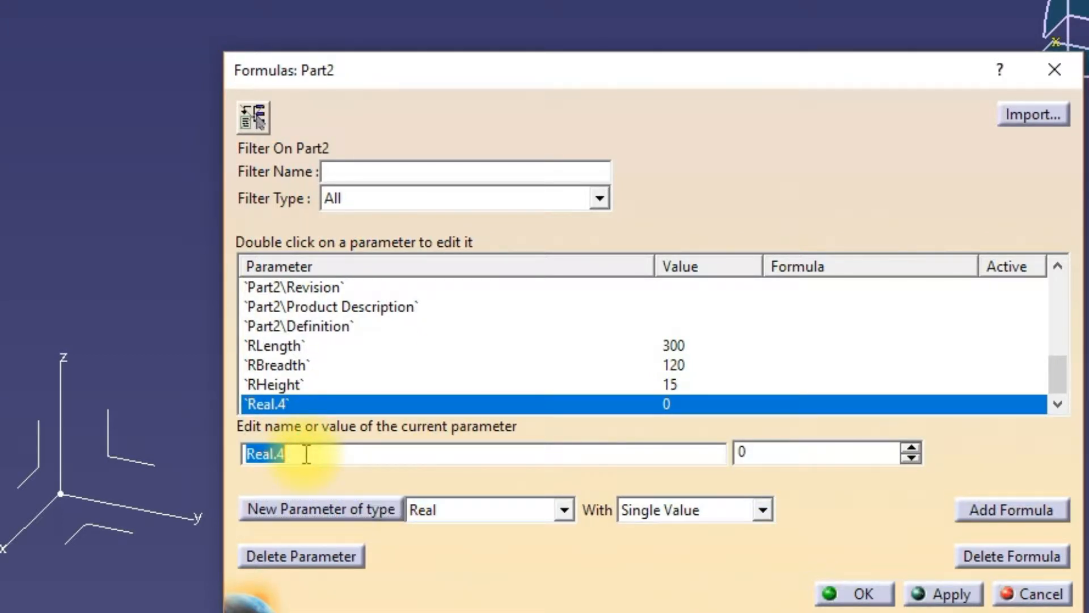
{"action": "type", "text": "CDiameter"}
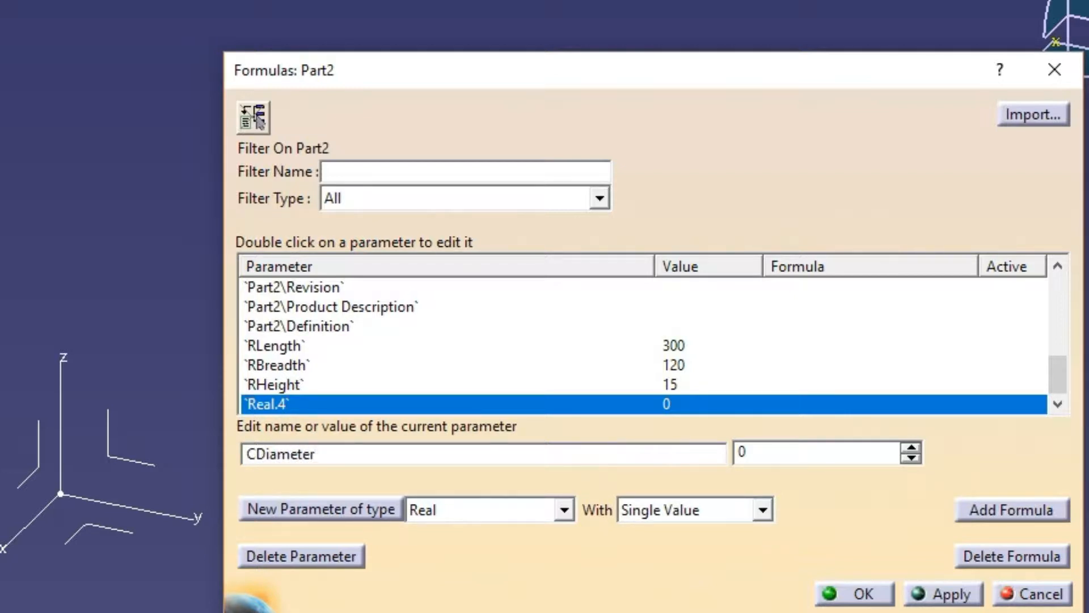
{"action": "key", "text": "Return"}
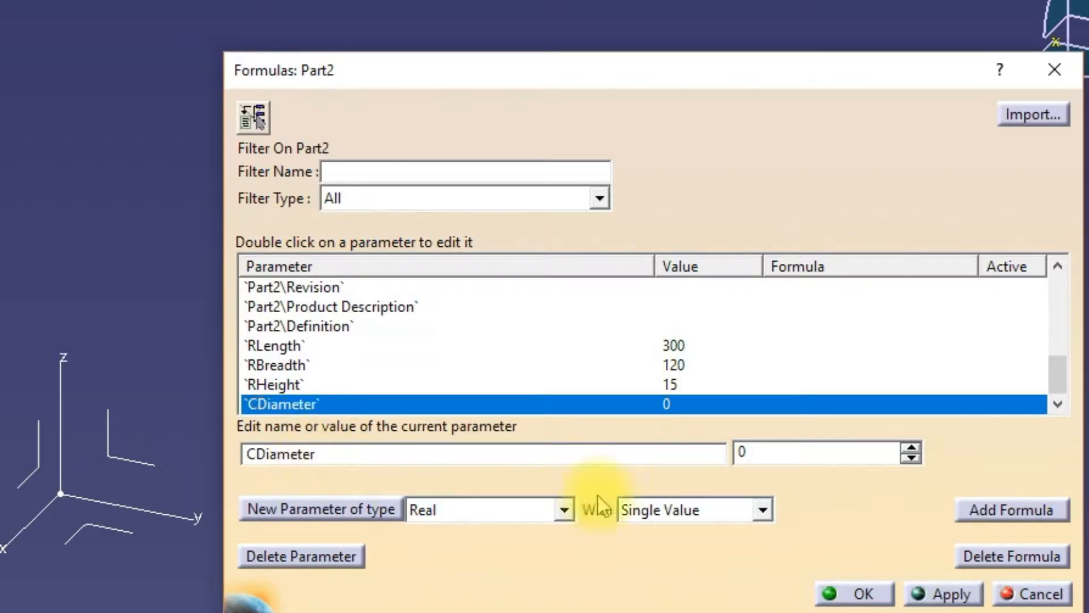
{"action": "double_click", "coordinate": [763, 453]}
{"action": "type", "text": "10"}
{"action": "key", "text": "Return"}
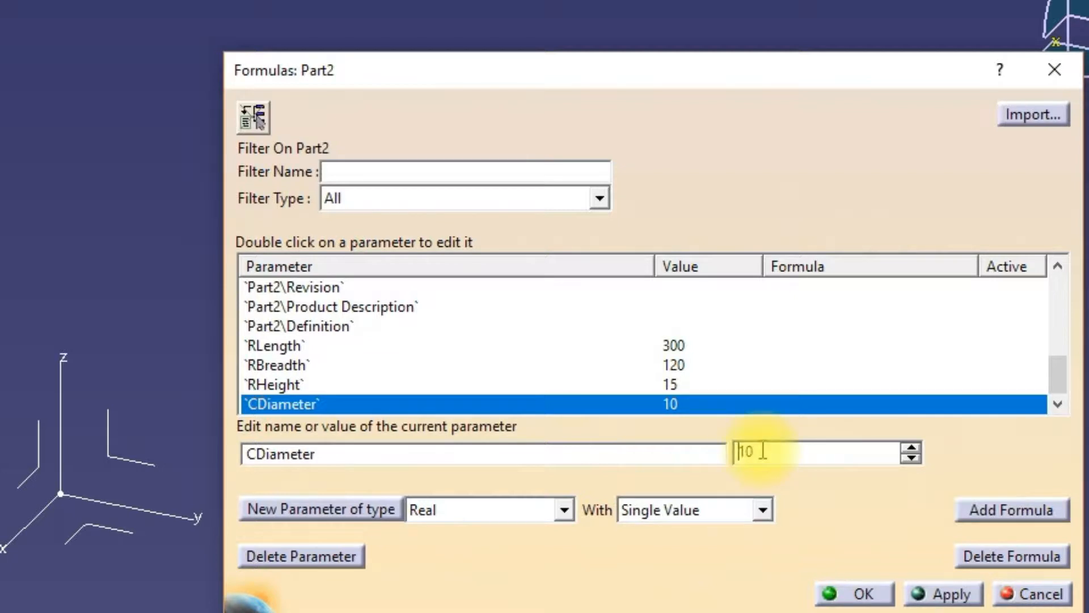
Add a Real parameter named Column with a value of 4
{"action": "left_click", "coordinate": [328, 525]}
{"action": "left_click_drag", "start_coordinate": [323, 452], "coordinate": [198, 452]}
{"action": "type", "text": "Colu"}
{"action": "left_click", "coordinate": [755, 452]}
{"action": "type", "text": "4"}
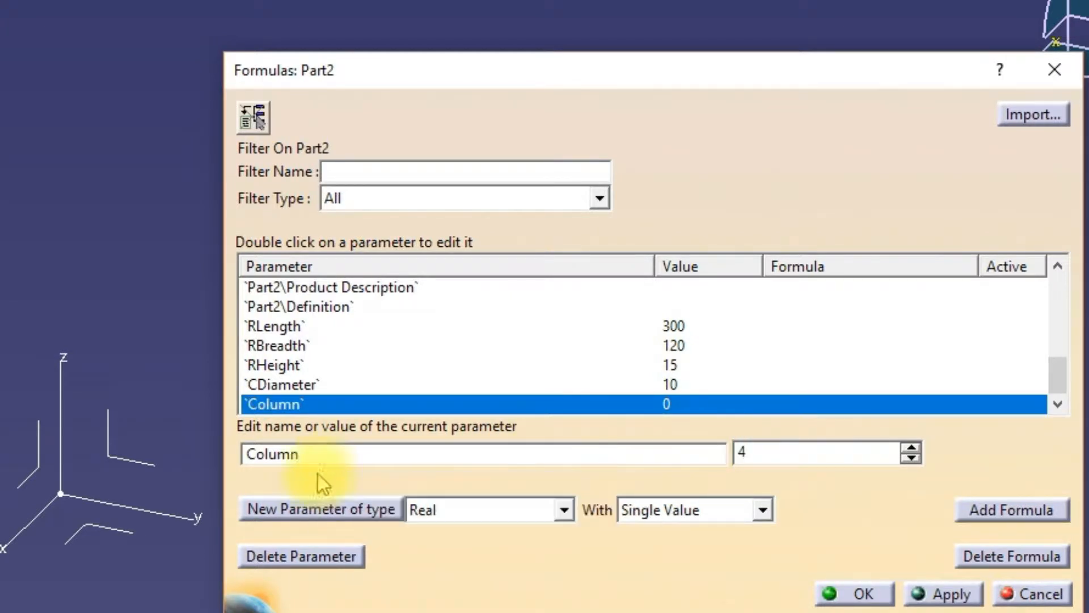
Add a Real parameter named Row with a value of 3, and expand the Parameters branch of the specification tree
{"action": "left_click", "coordinate": [303, 509]}
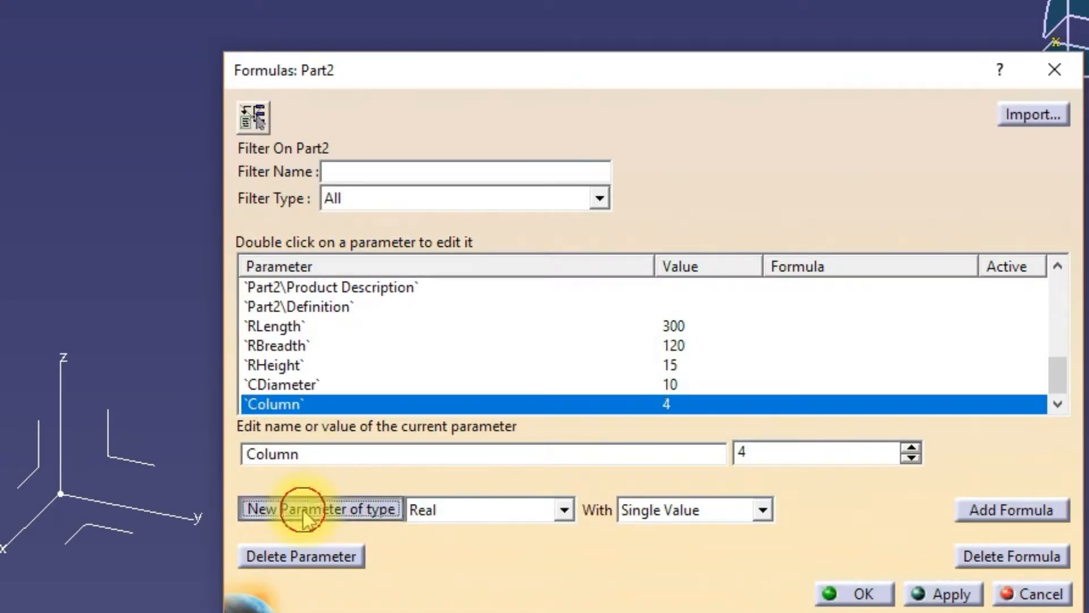
{"action": "left_click", "coordinate": [320, 453]}
{"action": "type", "text": "Row"}
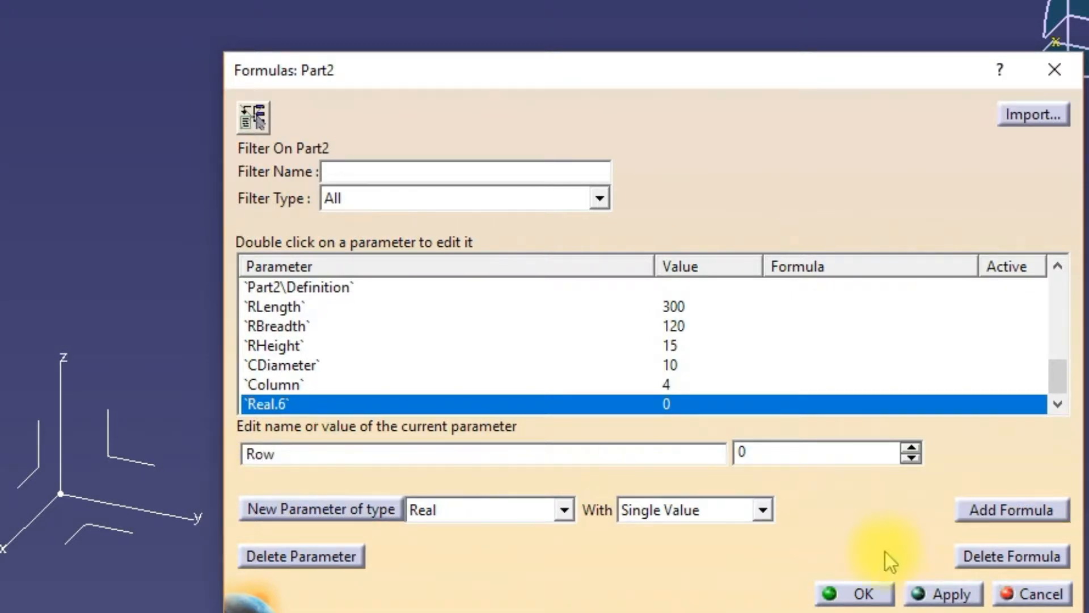
{"action": "left_click", "coordinate": [756, 452]}
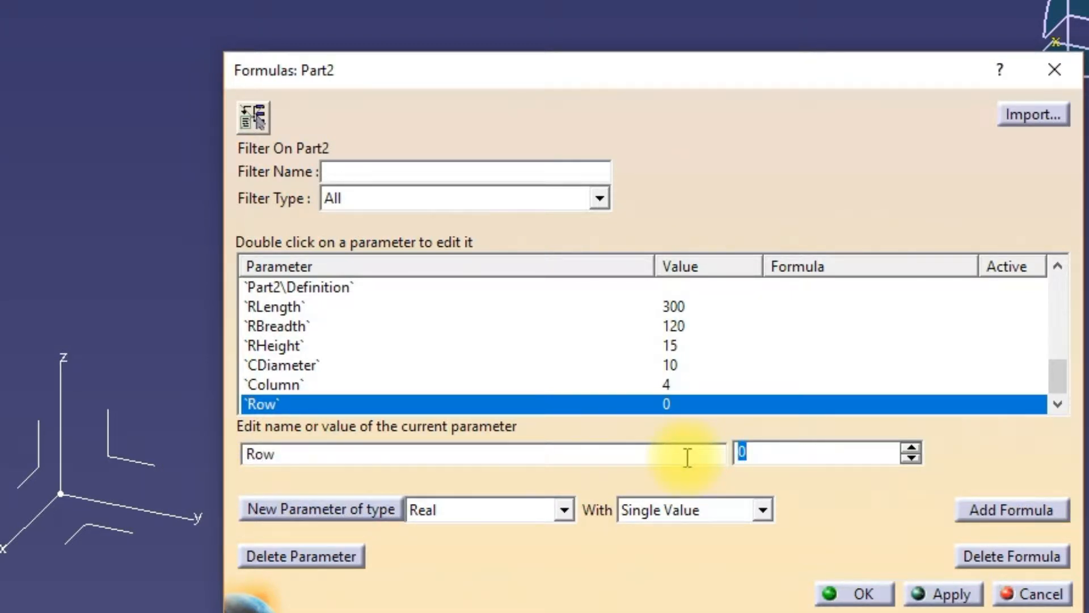
{"action": "type", "text": "3"}
{"action": "key", "text": "Return"}
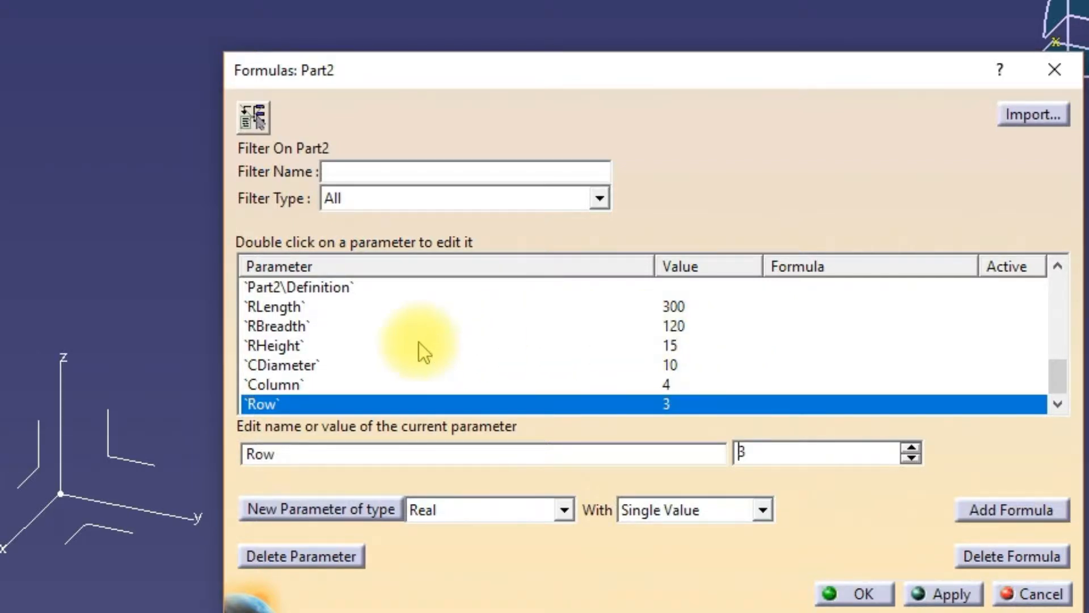
{"action": "left_click", "coordinate": [858, 596]}
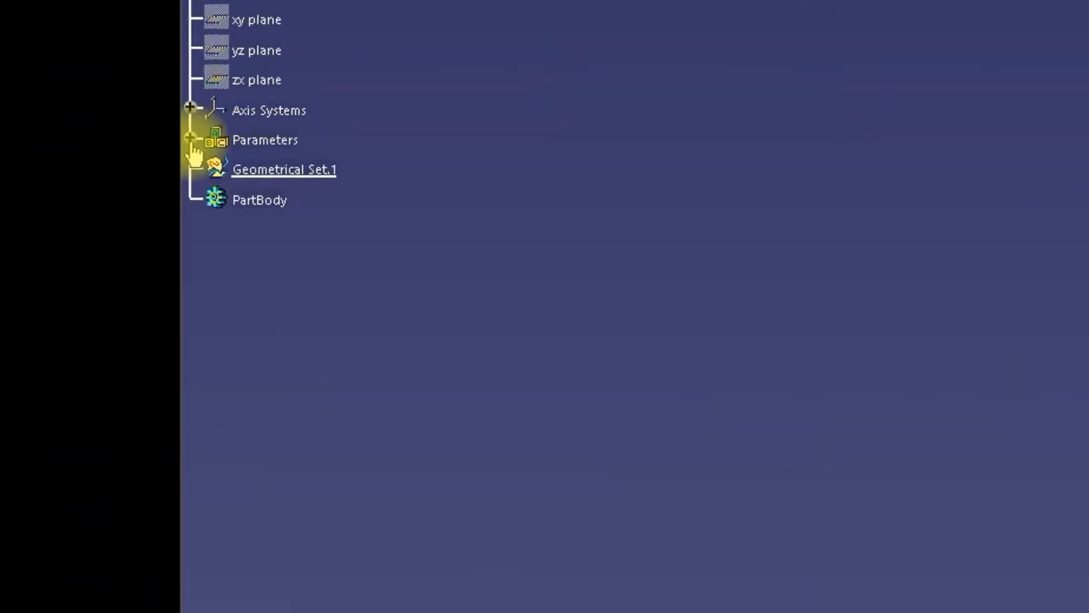
{"action": "left_click", "coordinate": [190, 138]}
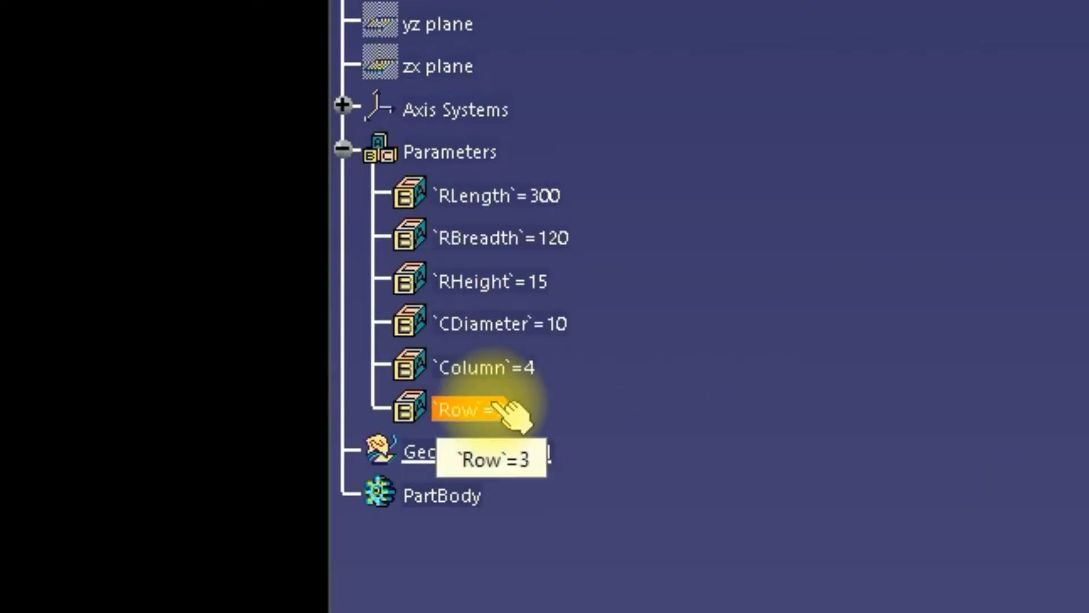
Start a positioned sketch on the xy plane and draw a centered rectangle about 175 mm by 101 mm around the origin
{"action": "left_click", "coordinate": [590, 36]}
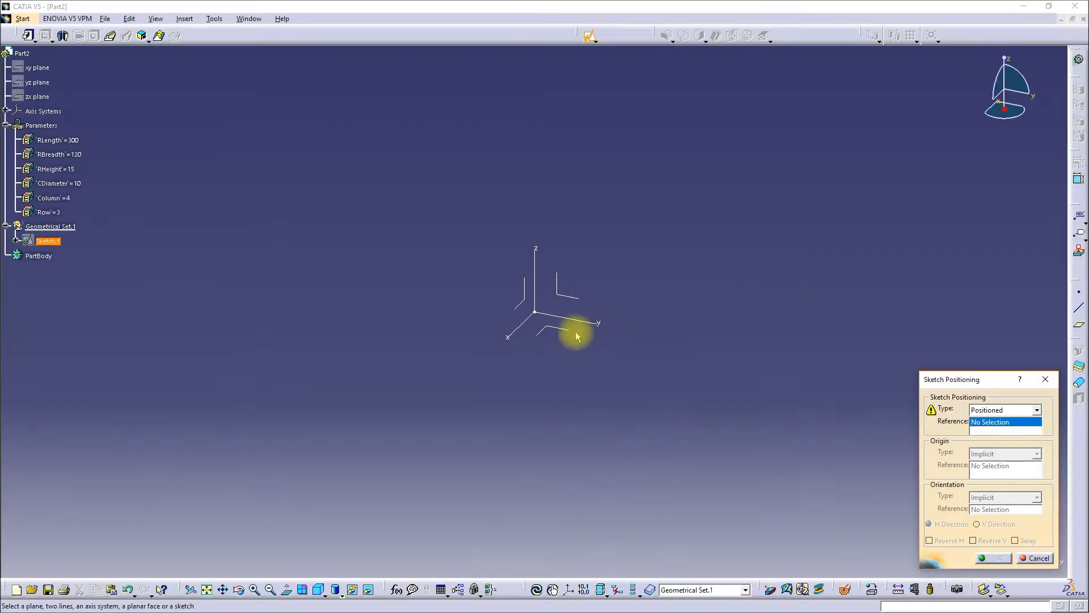
{"action": "left_click", "coordinate": [554, 326]}
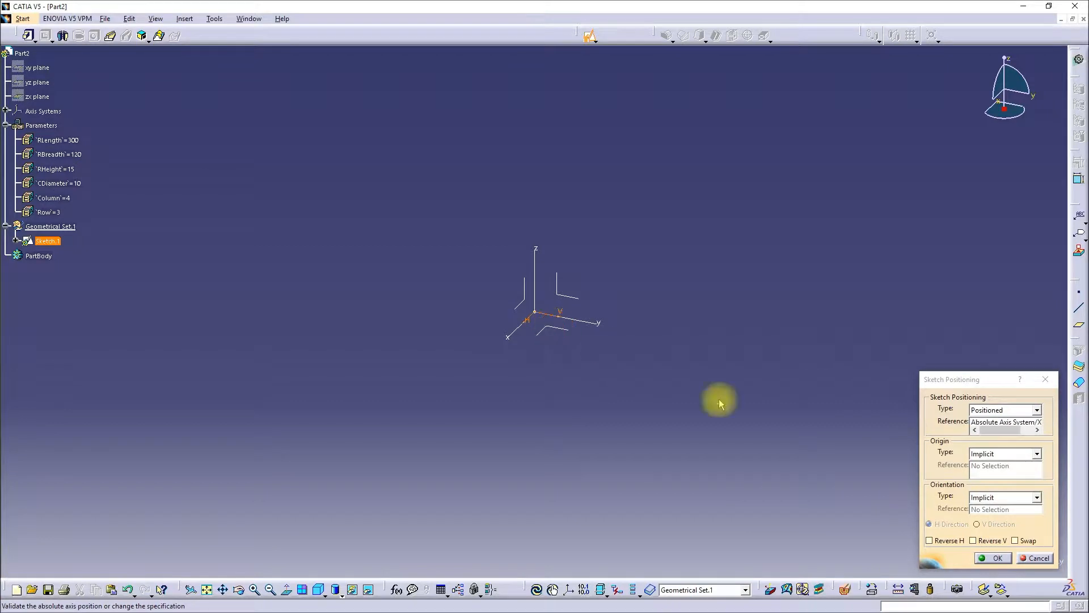
{"action": "left_click", "coordinate": [990, 557]}
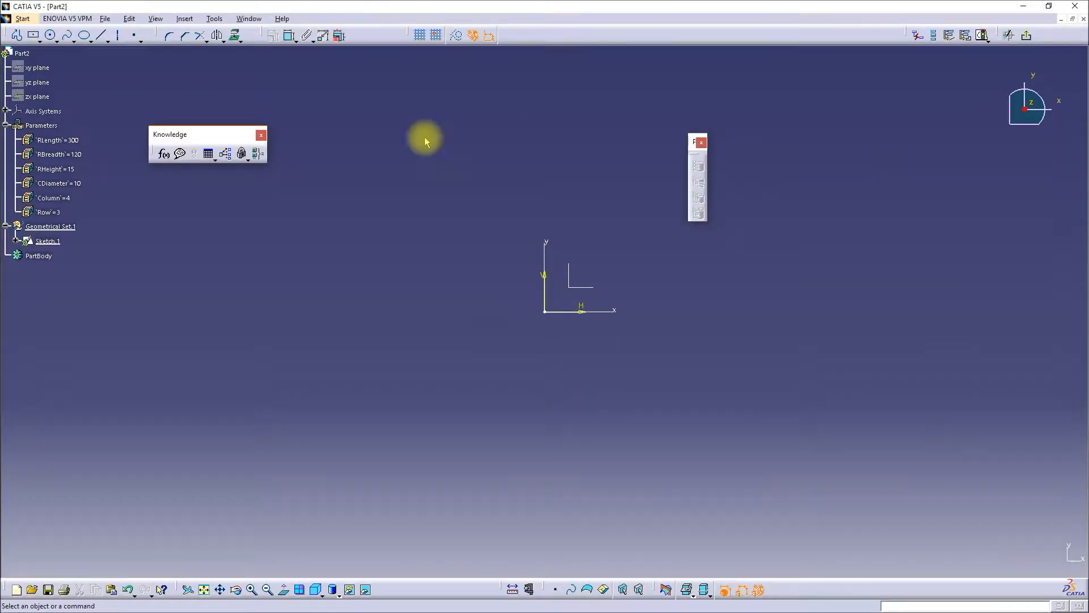
{"action": "left_click", "coordinate": [33, 38]}
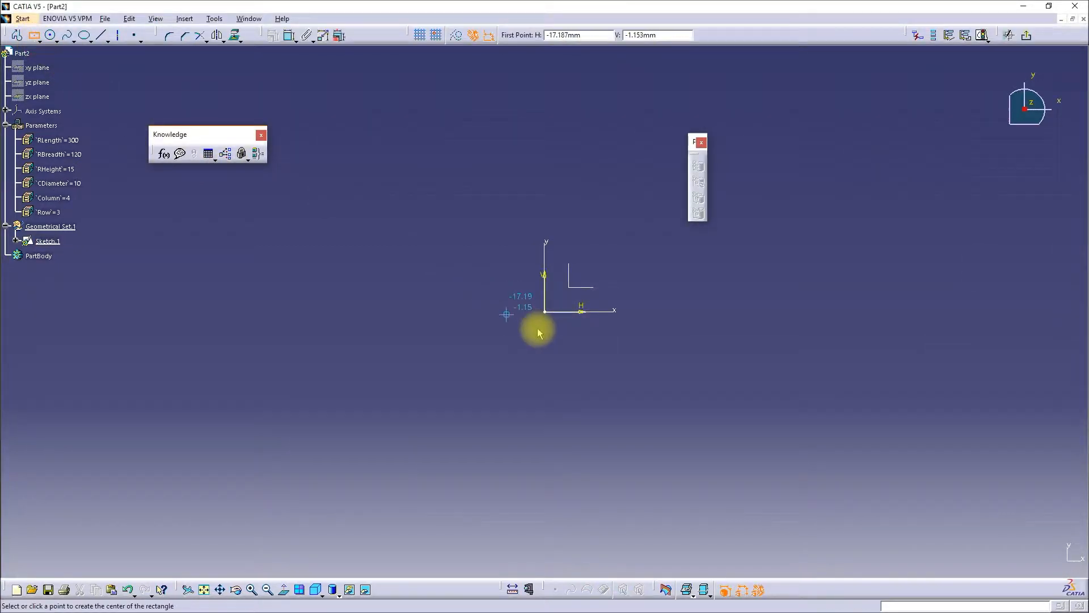
{"action": "left_click", "coordinate": [546, 311]}
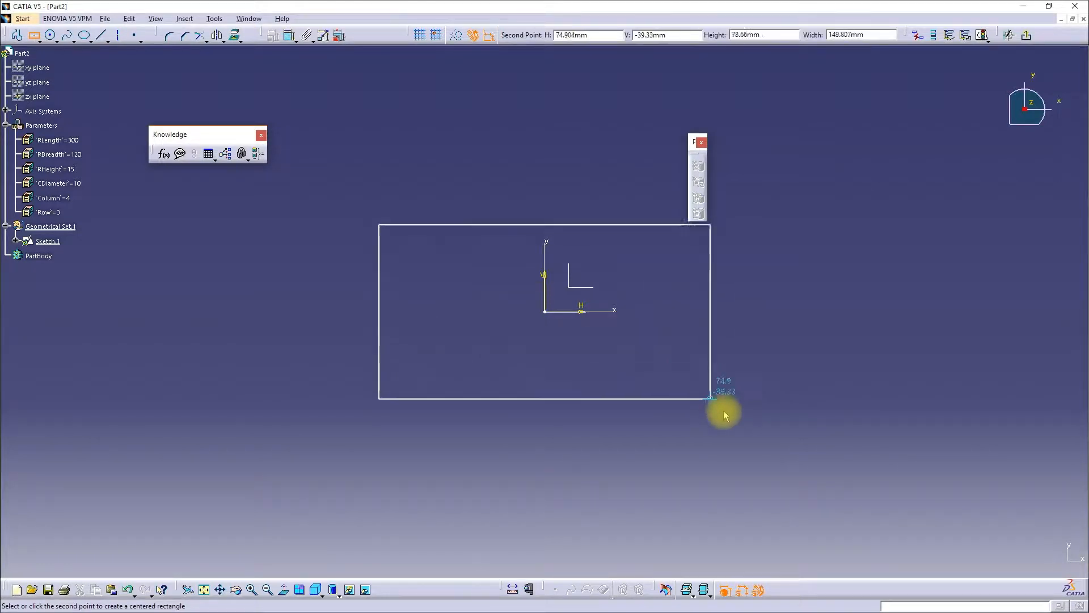
{"action": "left_click", "coordinate": [738, 423]}
Dimension the rectangle's horizontal length above its upper edge and its vertical breadth beside its left edge
{"action": "left_click", "coordinate": [289, 35]}
{"action": "left_click", "coordinate": [494, 199]}
{"action": "left_click", "coordinate": [486, 157]}
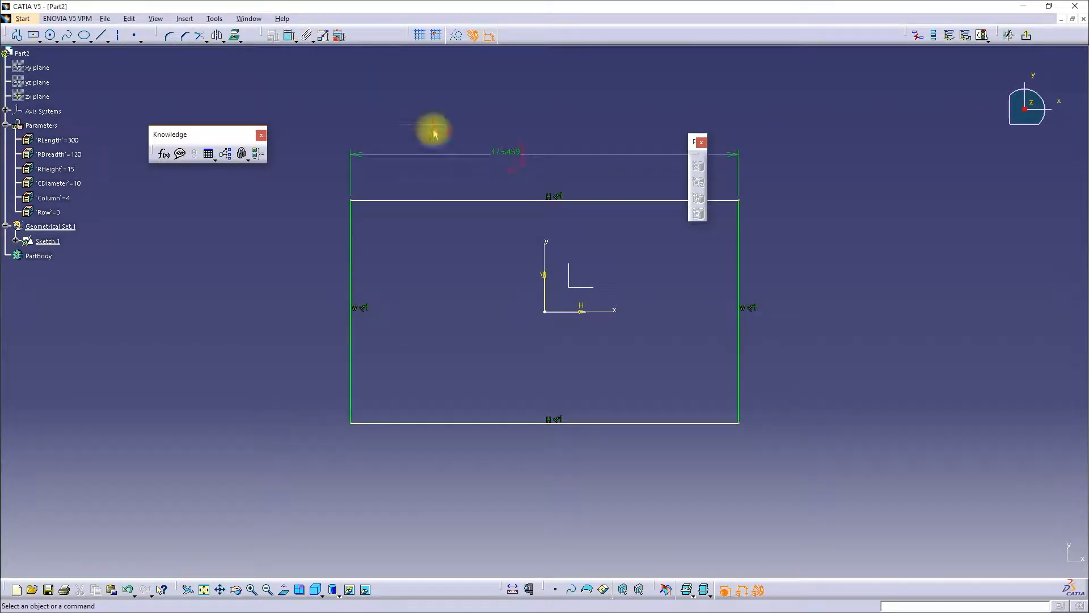
{"action": "left_click", "coordinate": [289, 35]}
{"action": "left_click", "coordinate": [353, 210]}
{"action": "left_click", "coordinate": [292, 291]}
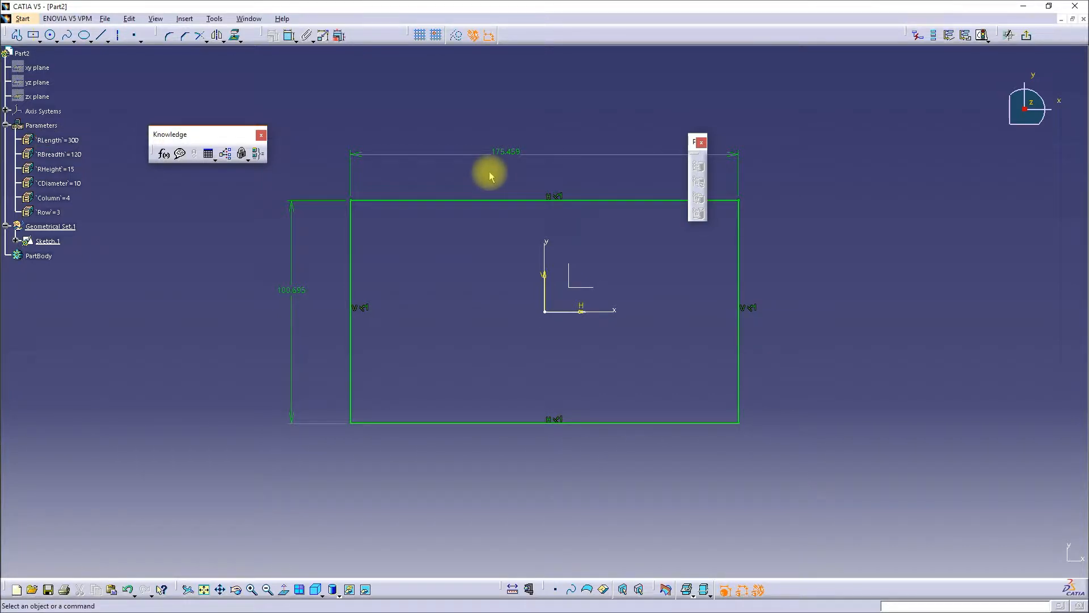
Link the rectangle's horizontal length dimension to the length parameter with the formula RLength *1mm
{"action": "double_click", "coordinate": [509, 153]}
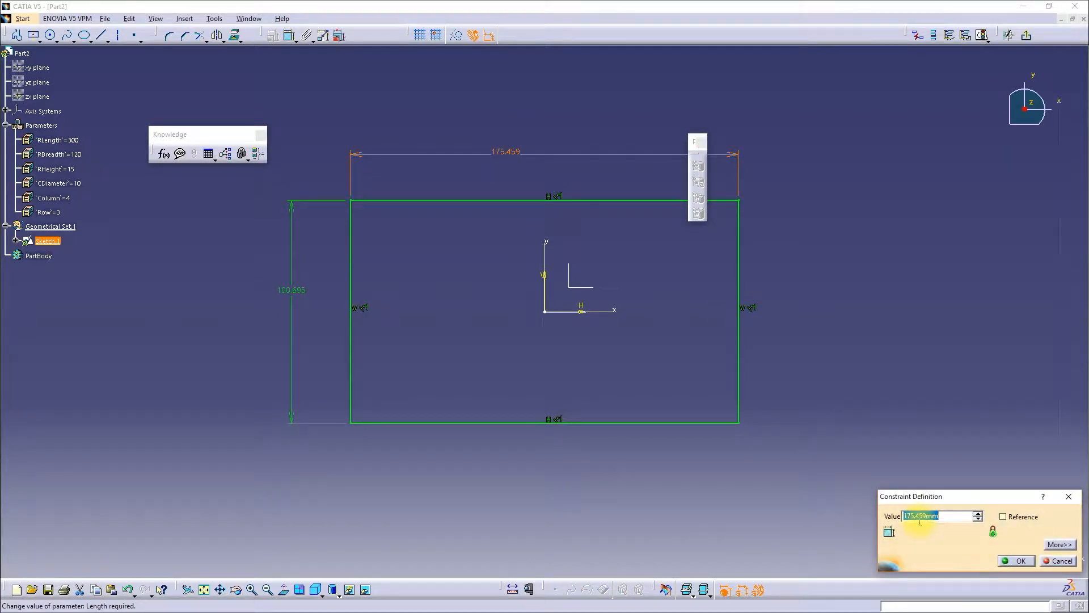
{"action": "right_click", "coordinate": [915, 518]}
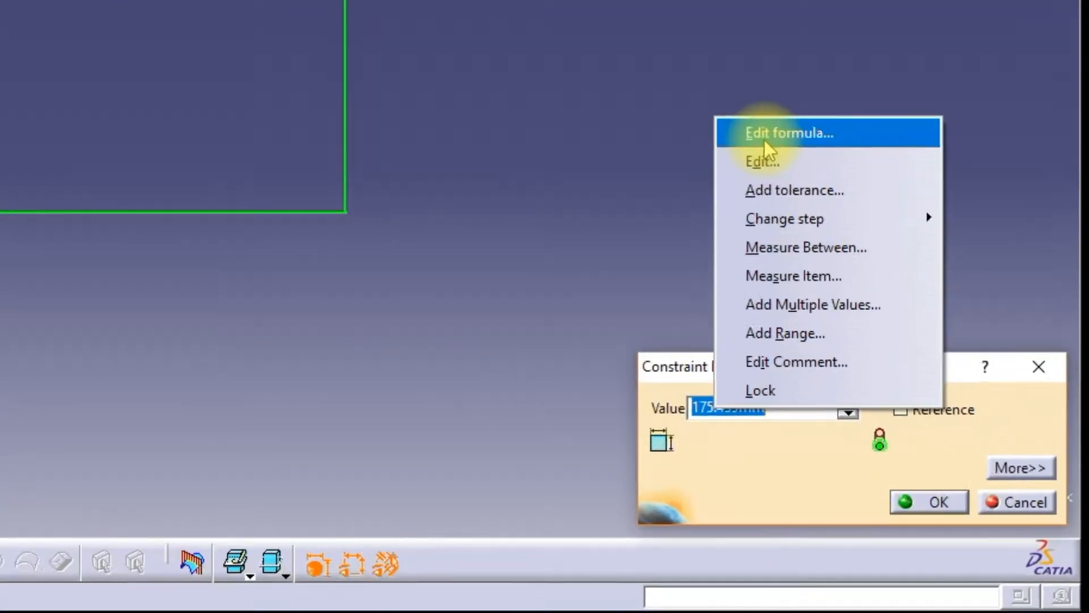
{"action": "left_click", "coordinate": [942, 384]}
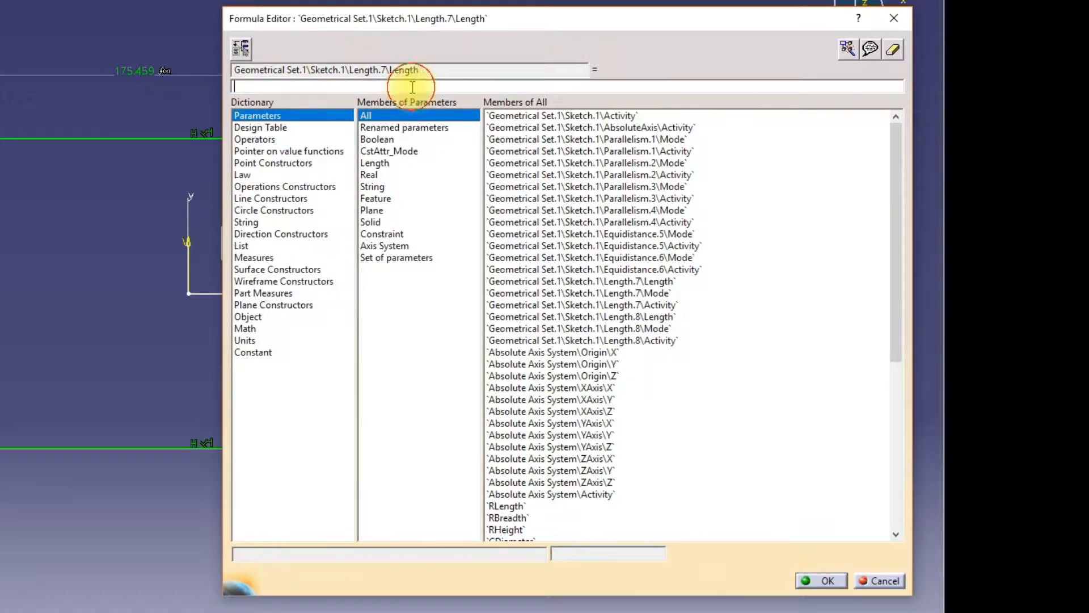
{"action": "left_click", "coordinate": [391, 128]}
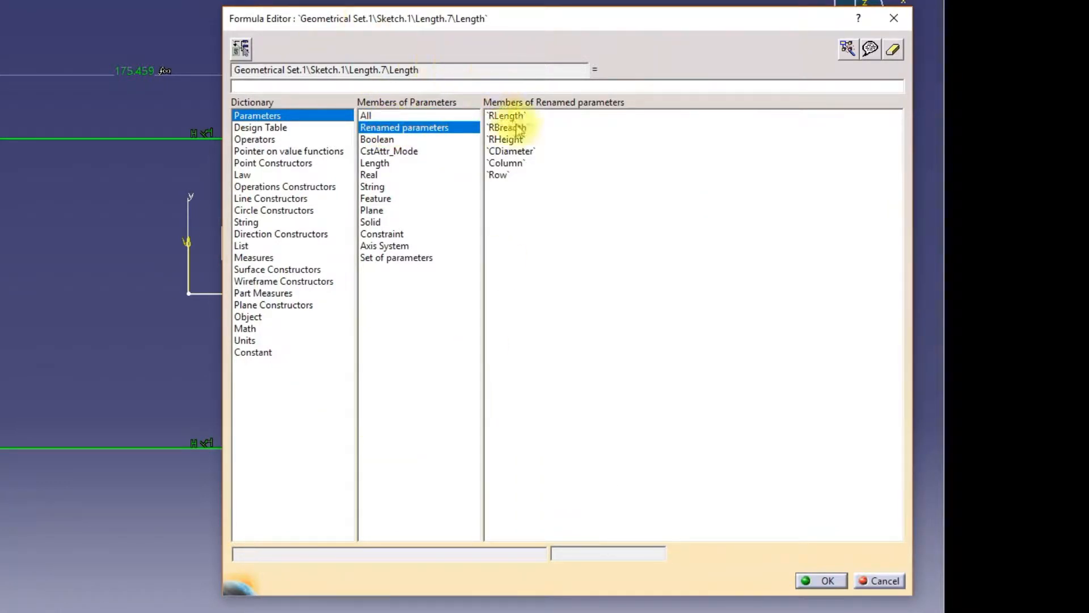
{"action": "double_click", "coordinate": [508, 116]}
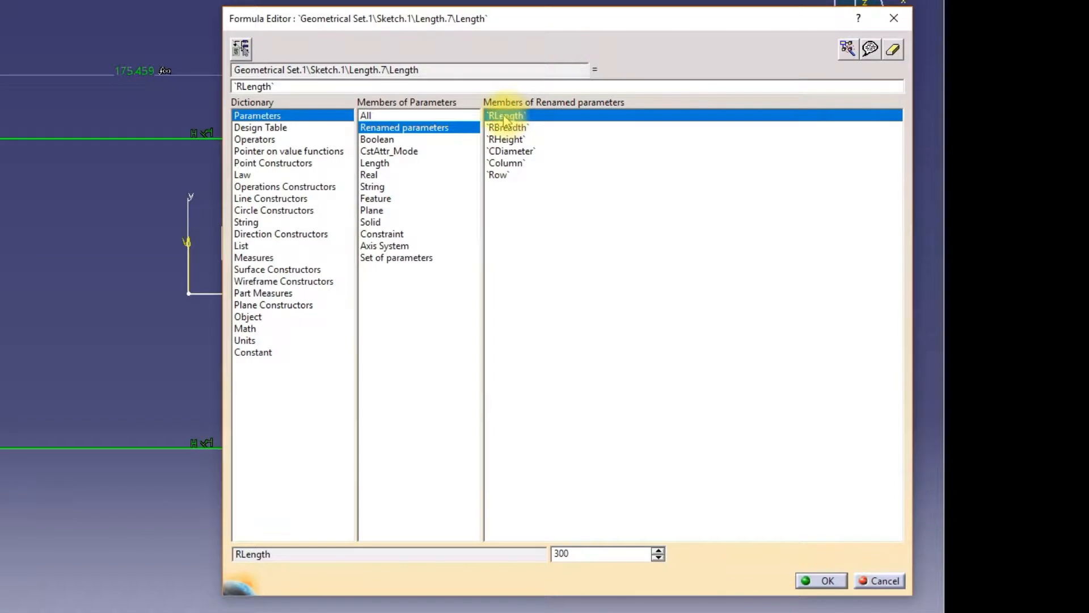
{"action": "type", "text": "*"}
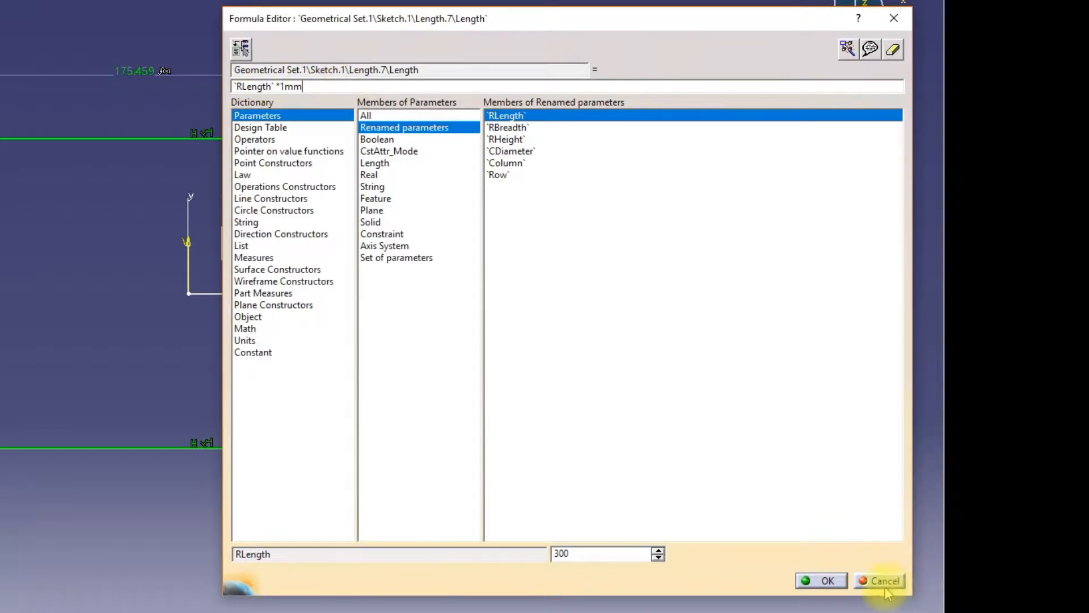
{"action": "left_click", "coordinate": [825, 582]}
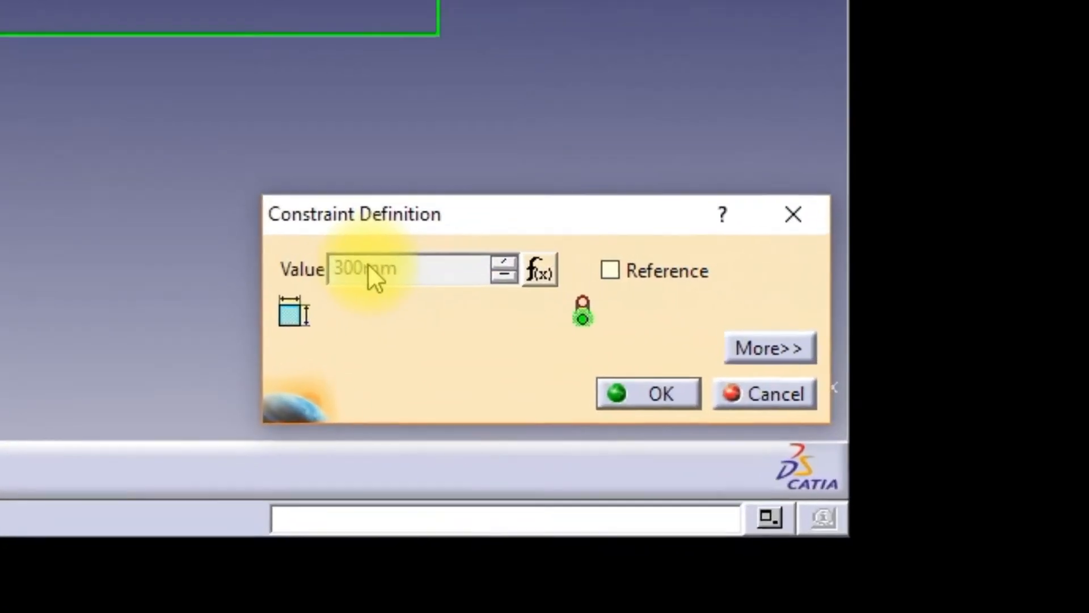
Change the RLength parameter to 250 from within the length dimension's formula, and accept the constraint
{"action": "left_click", "coordinate": [542, 273]}
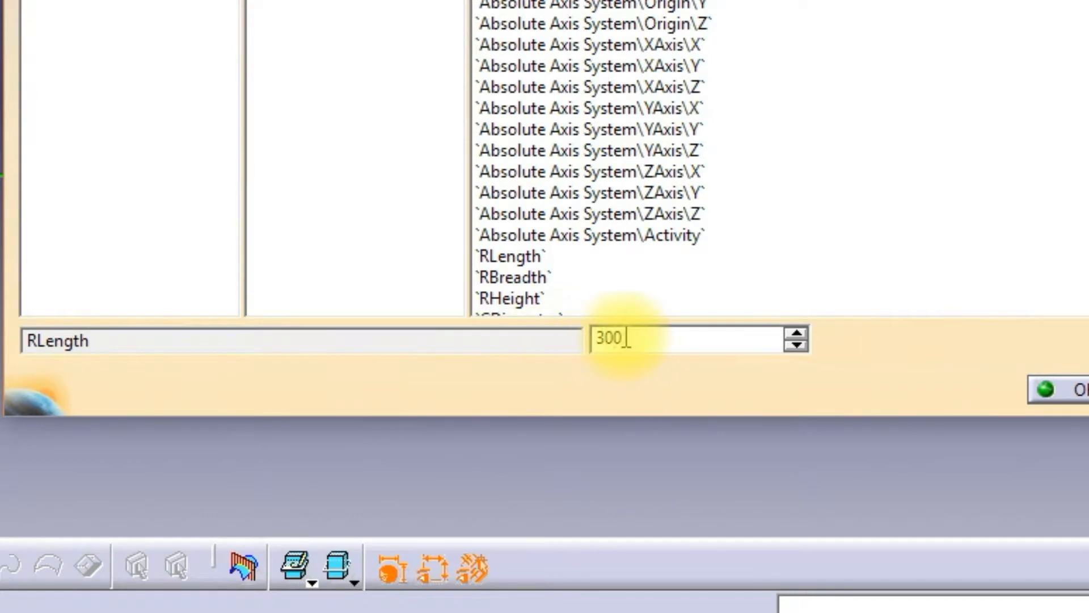
{"action": "left_click_drag", "start_coordinate": [819, 498], "coordinate": [815, 497]}
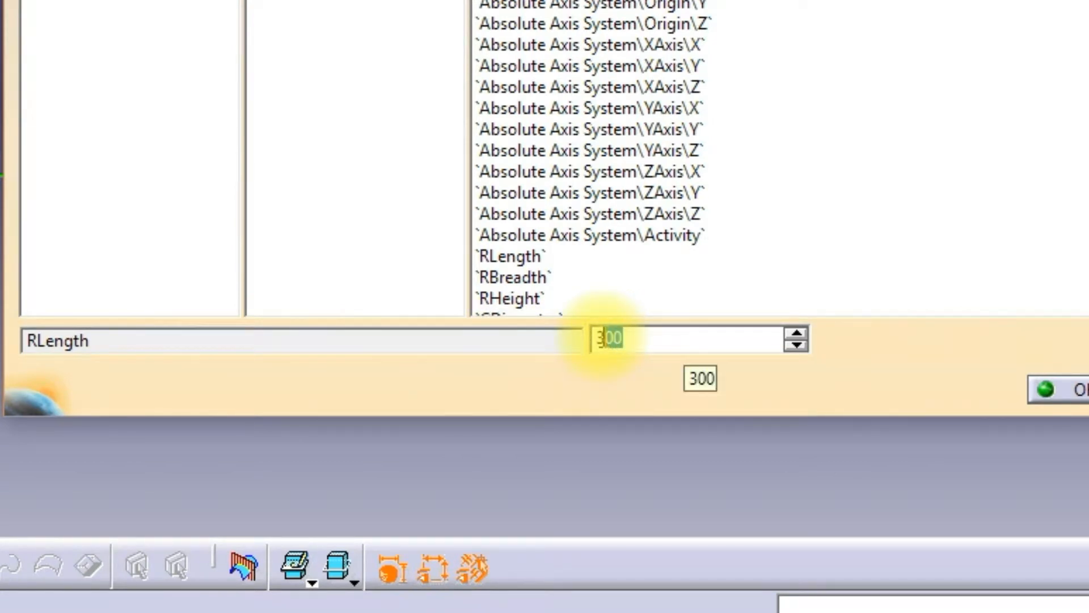
{"action": "key", "text": "BackSpace"}
{"action": "type", "text": "250"}
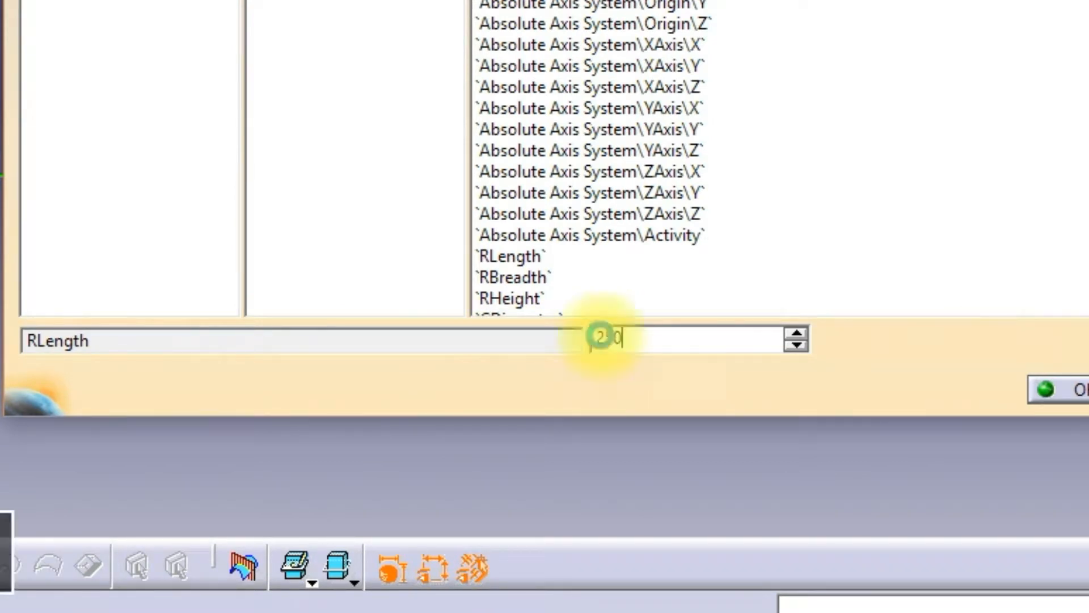
{"action": "key", "text": "Return"}
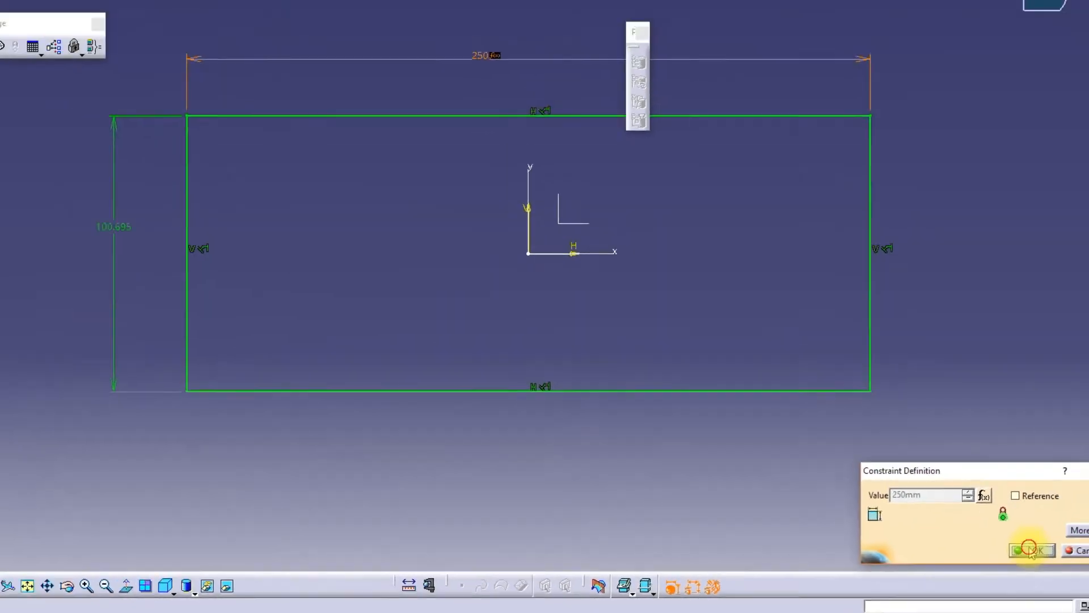
{"action": "left_click", "coordinate": [1081, 495]}
{"action": "left_click", "coordinate": [986, 430]}
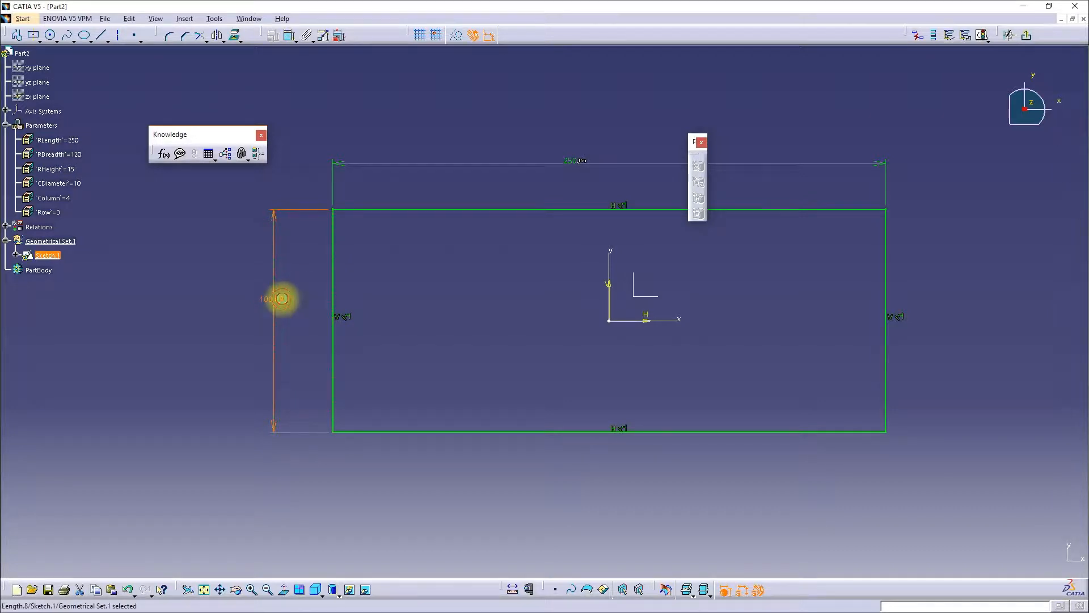
Assign the rectangle's vertical breadth dimension a formula that multiplies the renamed parameter RBreadth by 1
{"action": "double_click", "coordinate": [286, 303]}
{"action": "right_click", "coordinate": [923, 519]}
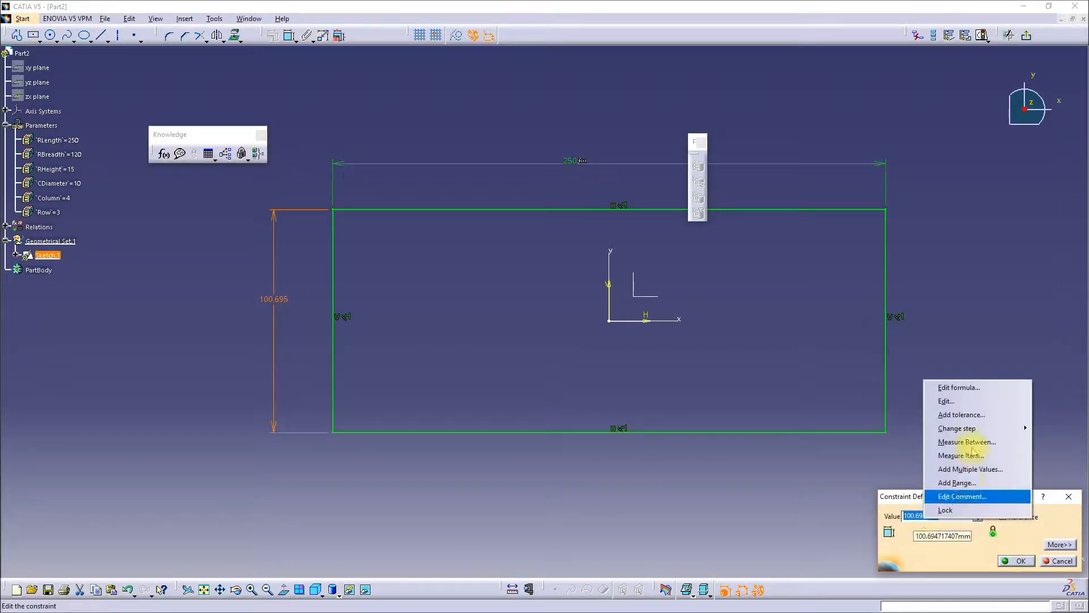
{"action": "left_click", "coordinate": [958, 388]}
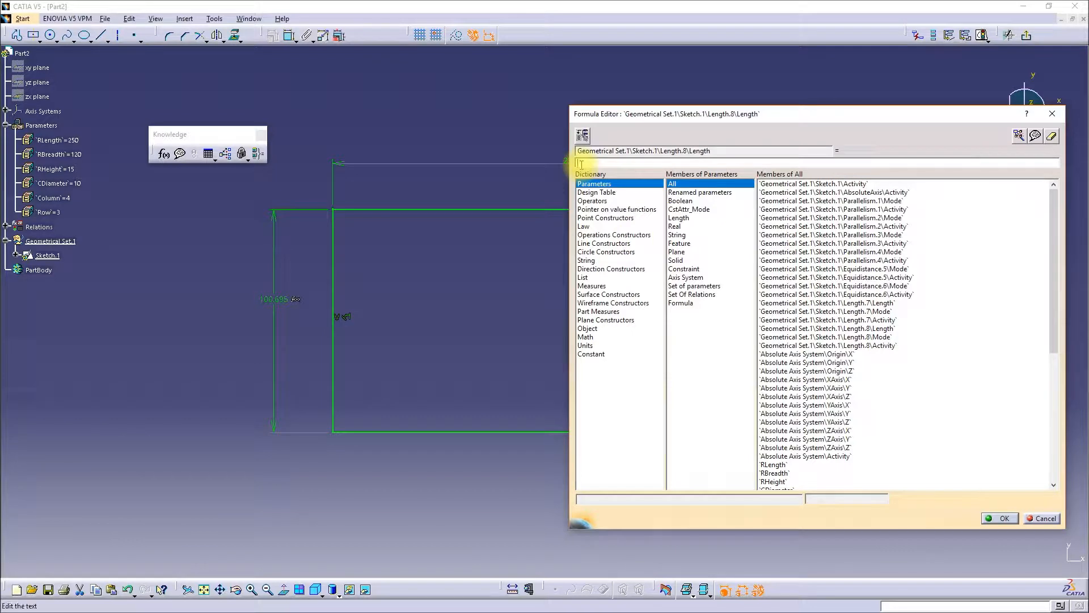
{"action": "left_click", "coordinate": [688, 193]}
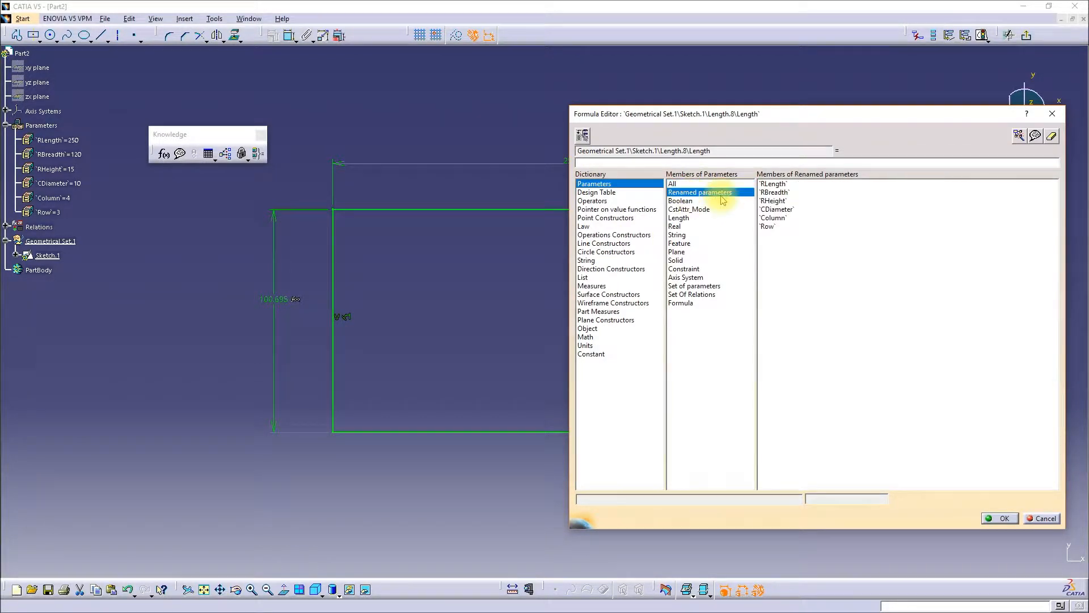
{"action": "double_click", "coordinate": [774, 192]}
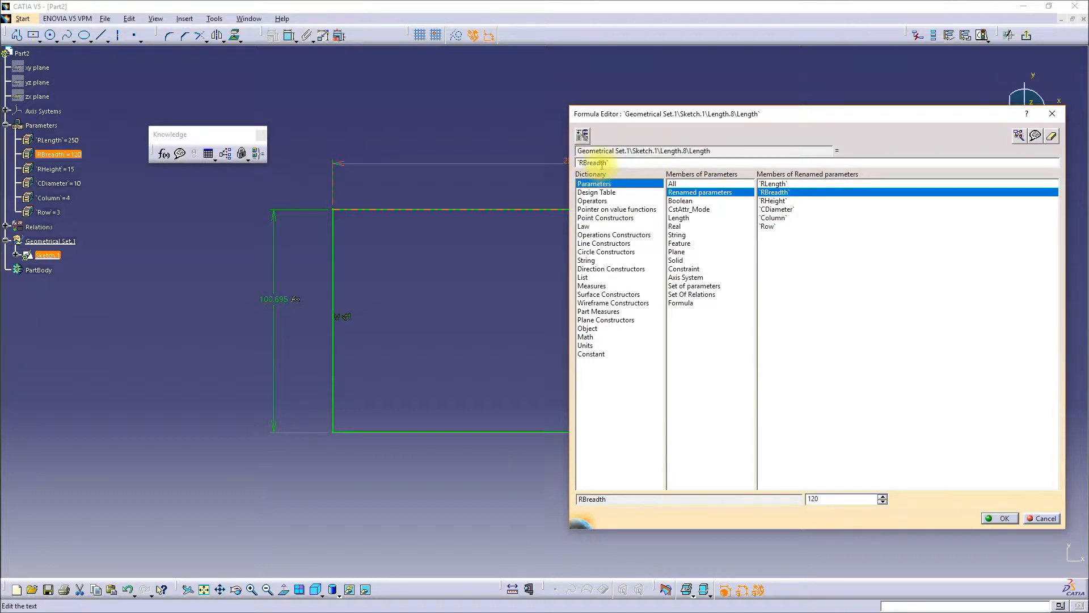
{"action": "key", "text": "Return"}
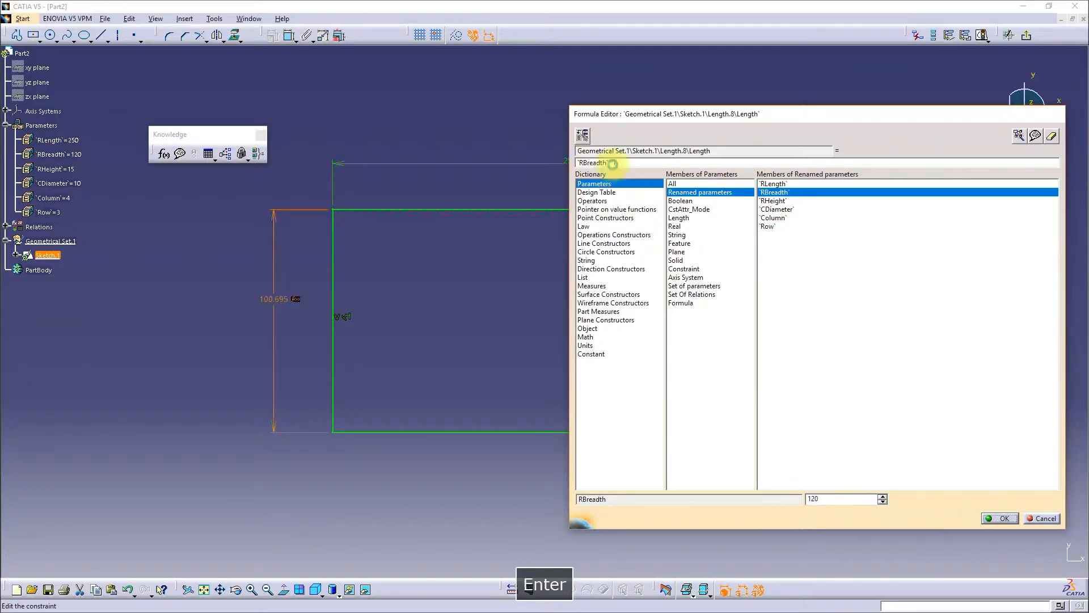
Correct the breadth formula's unit so RBreadth drives the dimension at 120 mm, accept the constraint and fit the whole sketch in view
{"action": "mouse_move", "coordinate": [646, 176]}
{"action": "middle_mouse_down"}
{"action": "mouse_move", "coordinate": [626, 175]}
{"action": "mouse_move", "coordinate": [618, 508]}
{"action": "mouse_move", "coordinate": [615, 245]}
{"action": "mouse_move", "coordinate": [607, 304]}
{"action": "middle_mouse_up"}
{"action": "left_click", "coordinate": [977, 516]}
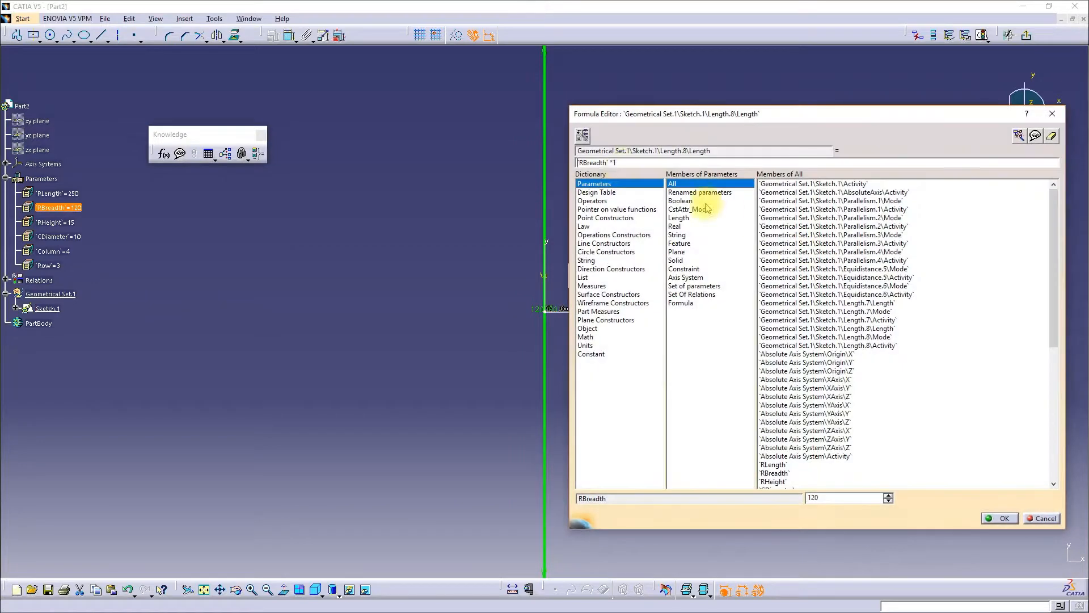
{"action": "key", "text": "BackSpace"}
{"action": "key", "text": "BackSpace"}
{"action": "key", "text": "Return"}
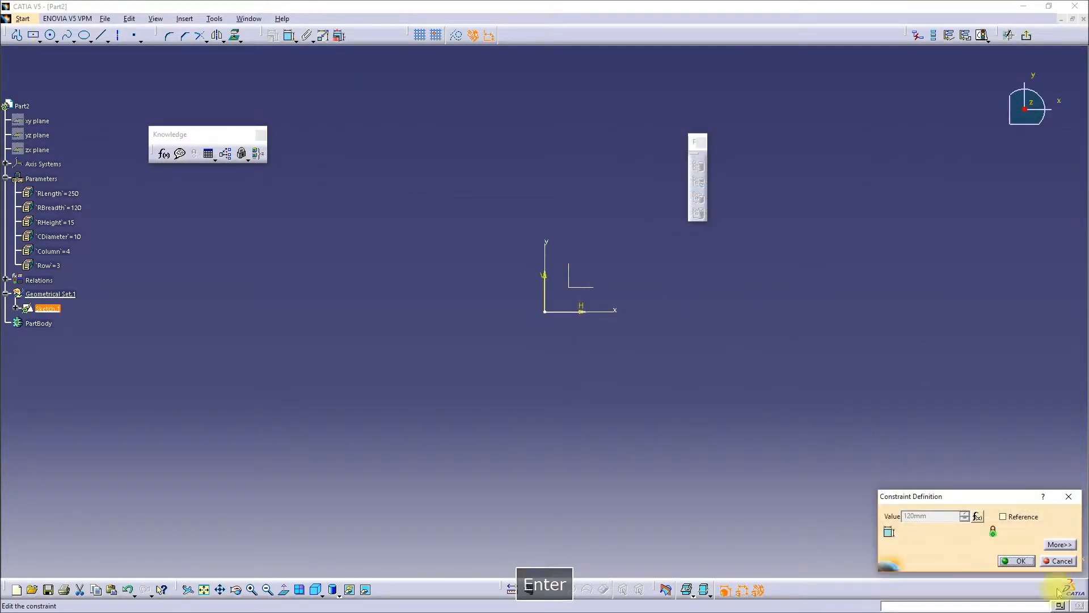
{"action": "left_click", "coordinate": [1017, 560]}
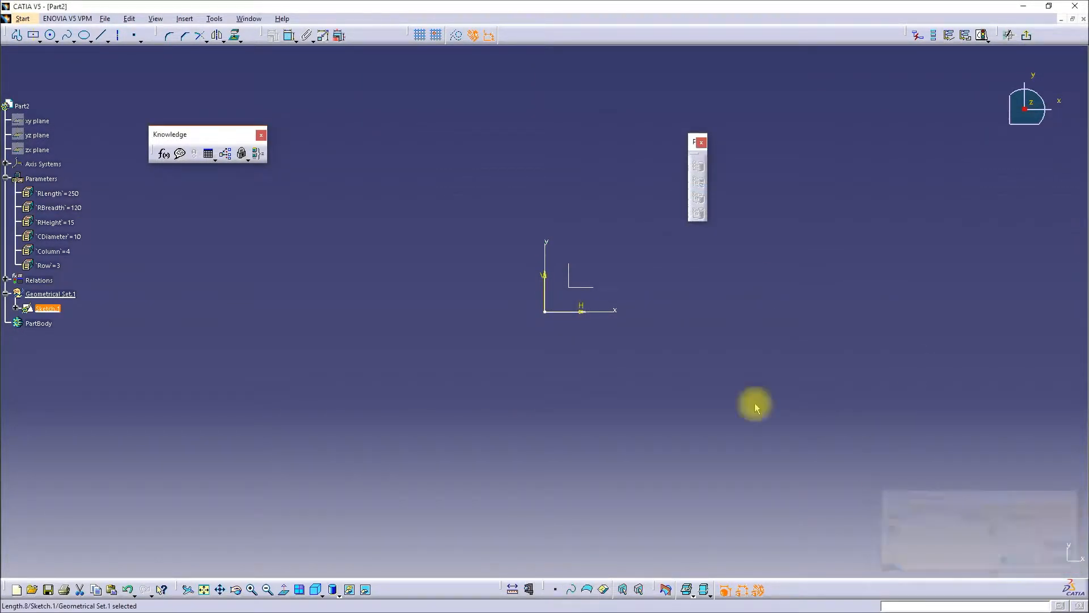
{"action": "left_click", "coordinate": [204, 590]}
{"action": "left_click", "coordinate": [534, 427]}
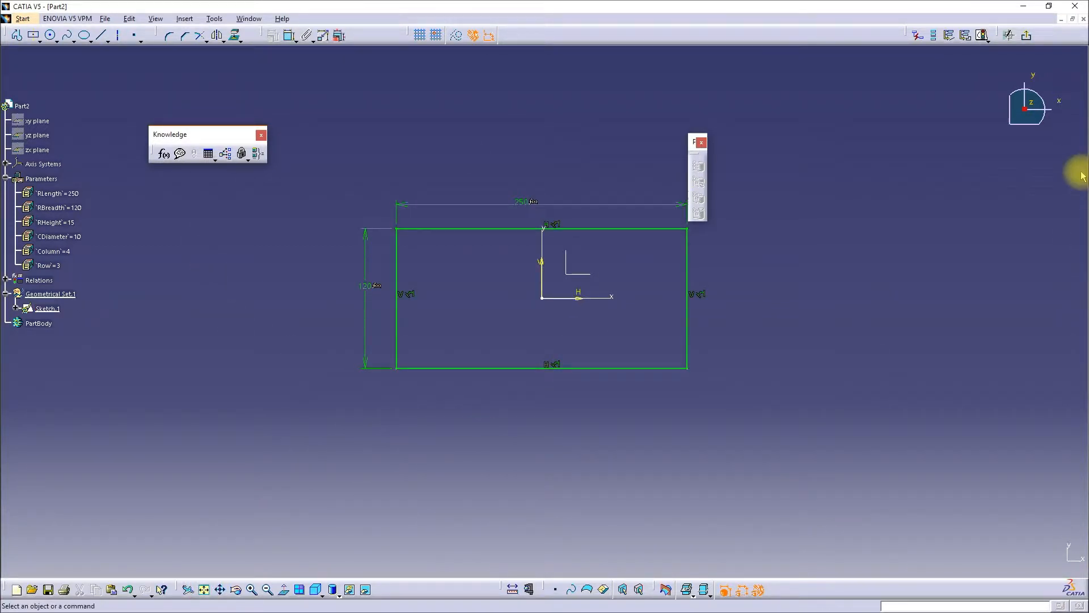
Exit the sketch and start a Pad in PartBody using the rectangle sketch as its profile
{"action": "left_click", "coordinate": [1026, 35]}
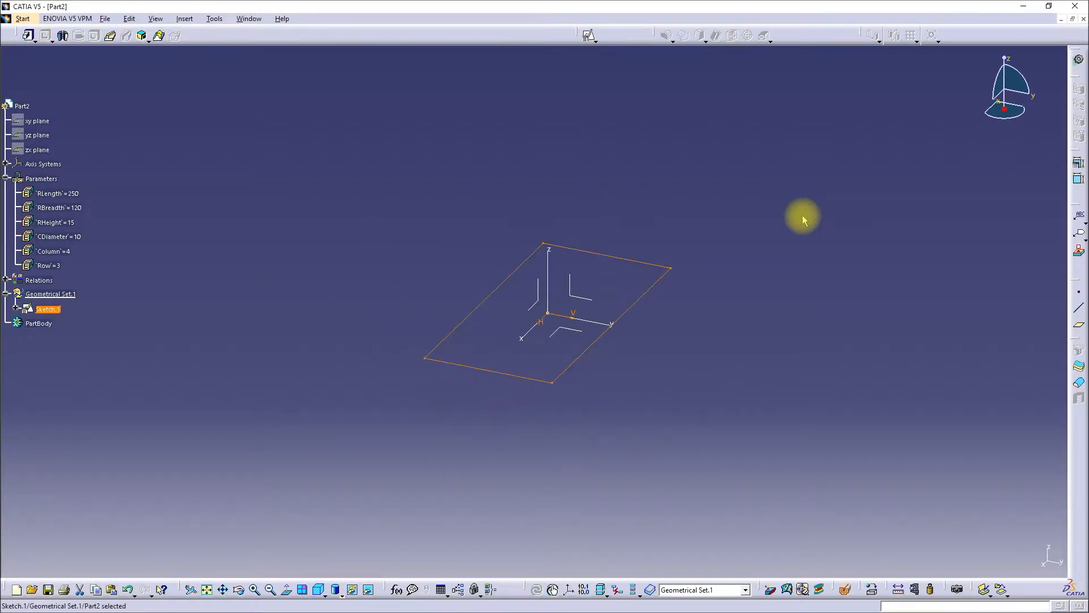
{"action": "left_click", "coordinate": [29, 36]}
{"action": "left_click", "coordinate": [624, 335]}
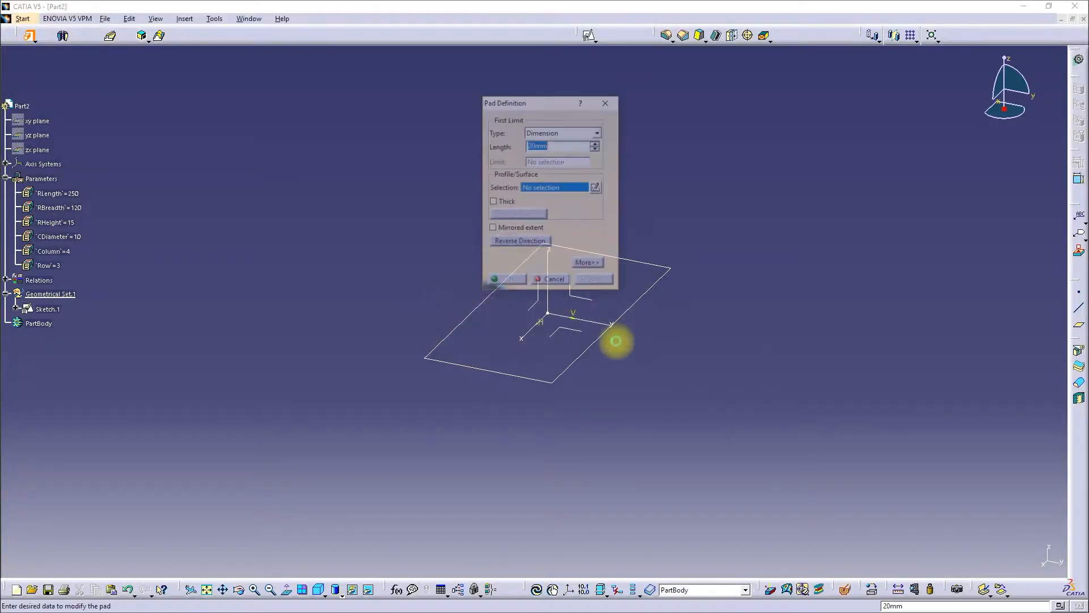
{"action": "left_click_drag", "start_coordinate": [533, 107], "coordinate": [893, 229]}
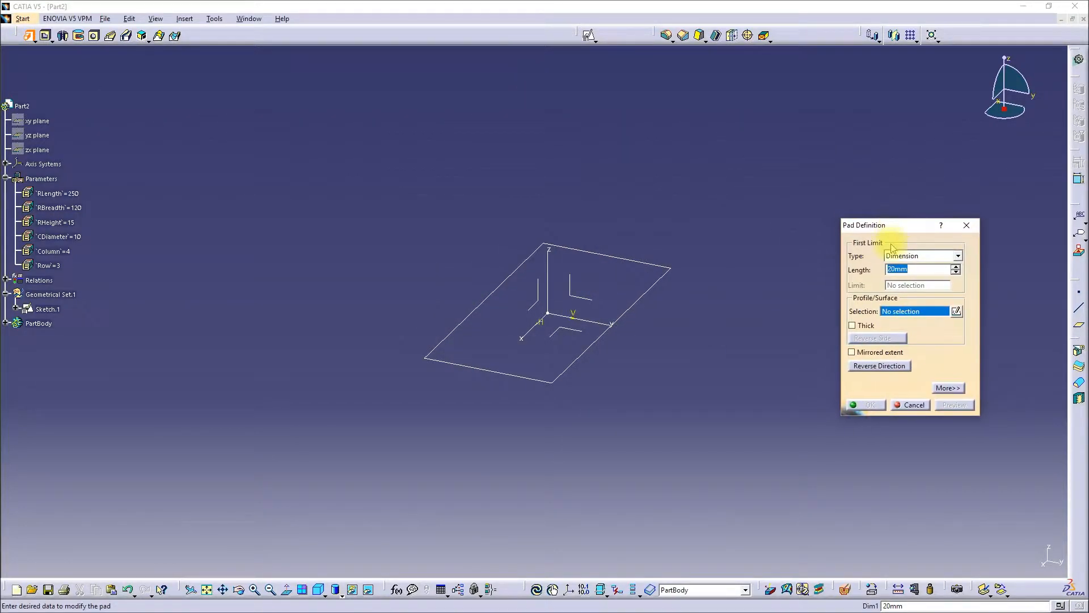
{"action": "left_click", "coordinate": [647, 291]}
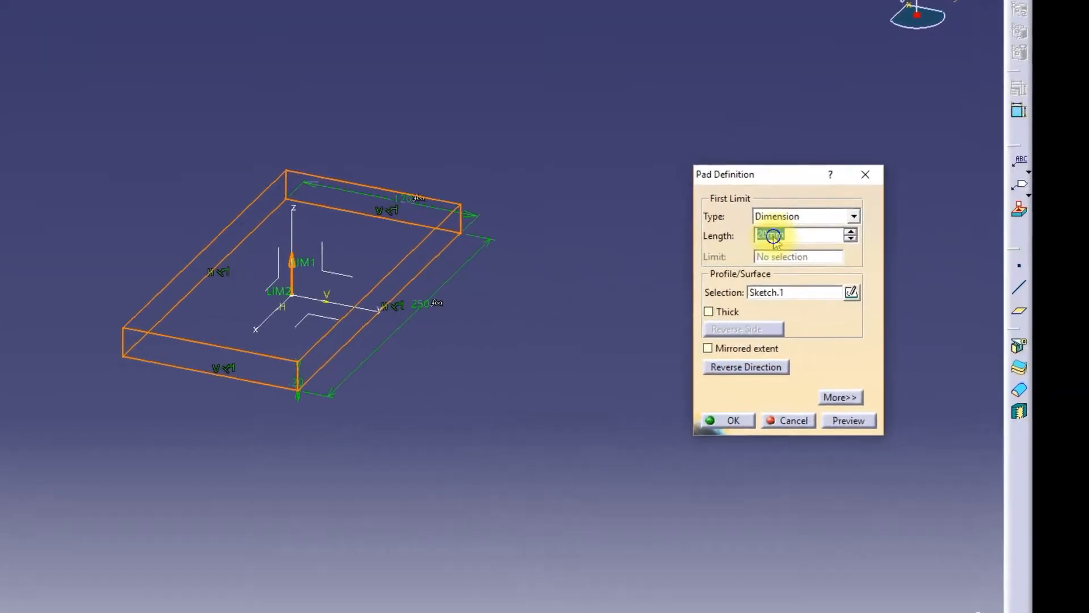
Drive the pad's length with the formula RHeight *1mm and create the pad
{"action": "right_click", "coordinate": [899, 270]}
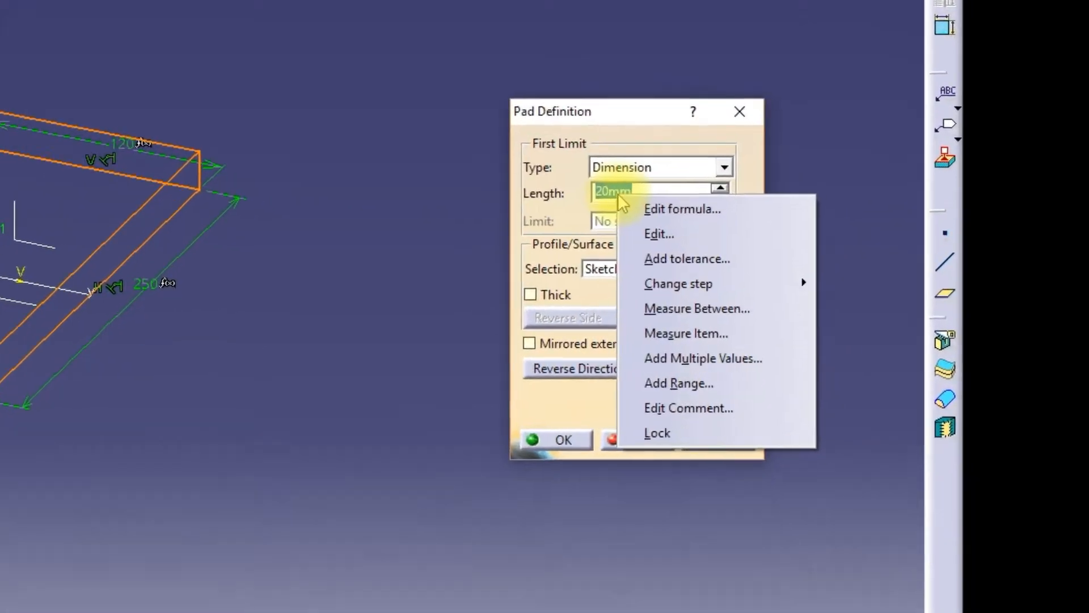
{"action": "left_click", "coordinate": [610, 196]}
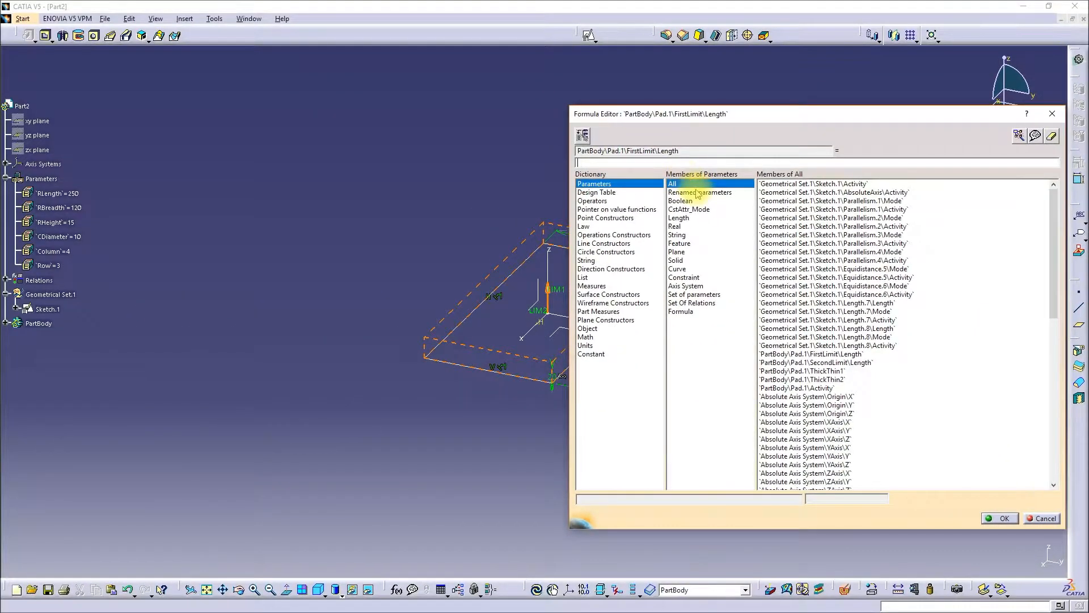
{"action": "left_click", "coordinate": [697, 193]}
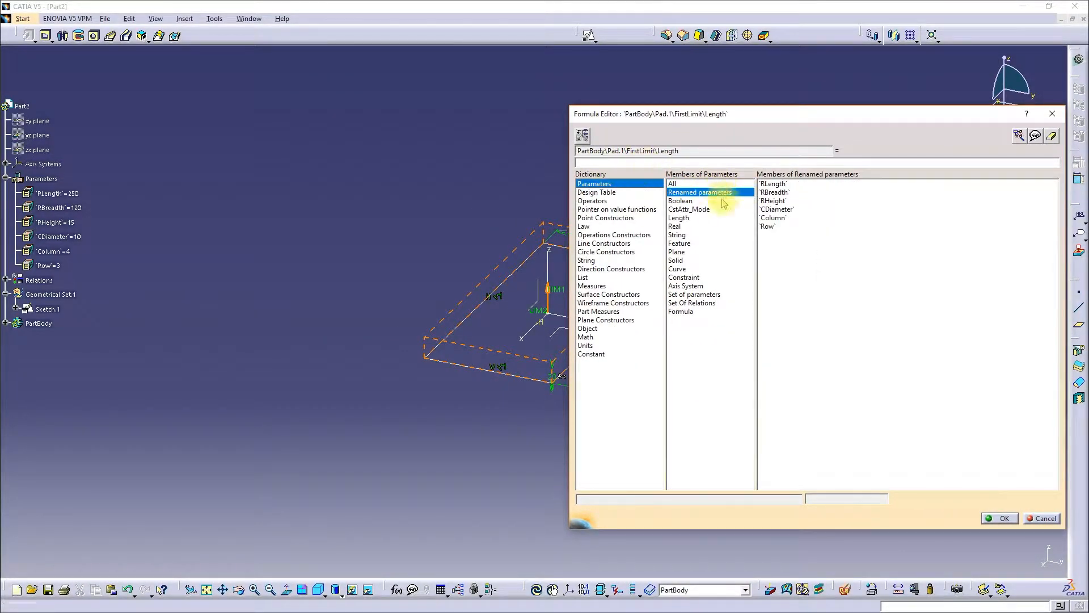
{"action": "double_click", "coordinate": [772, 201]}
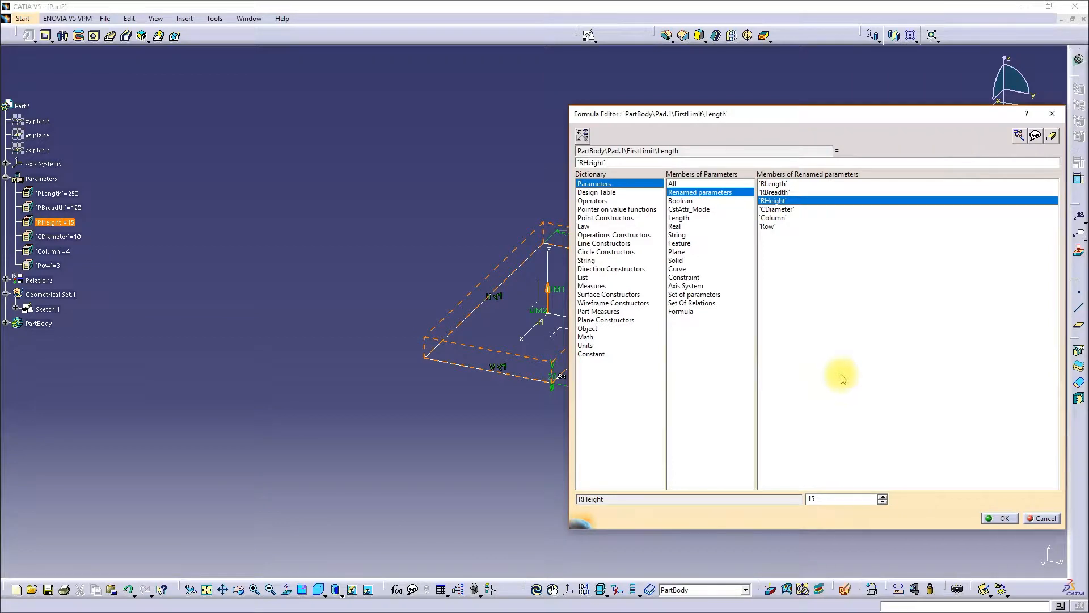
{"action": "type", "text": "*1mm"}
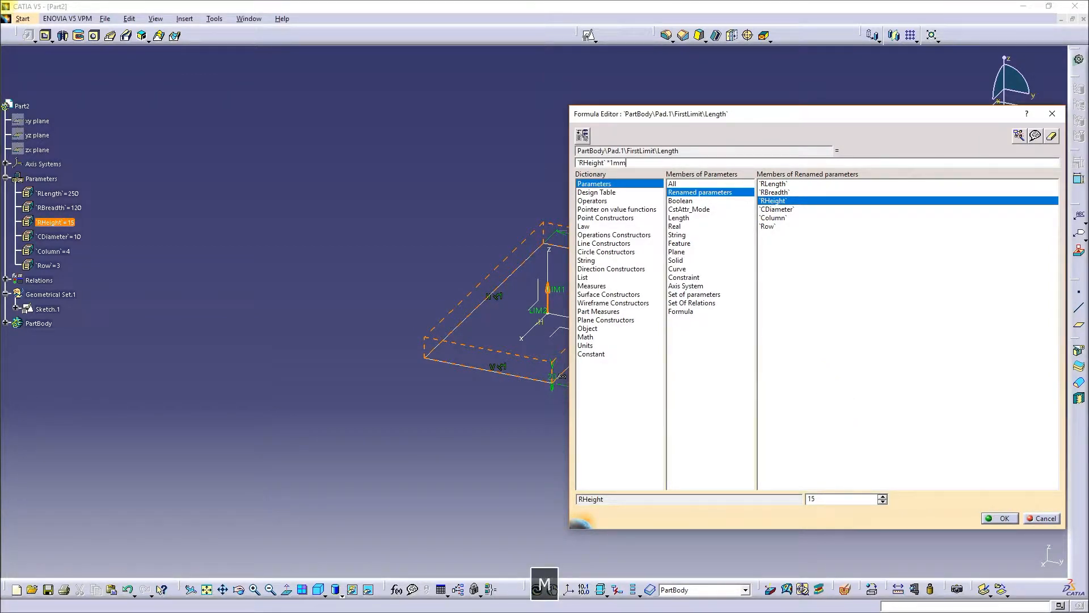
{"action": "key", "text": "Return"}
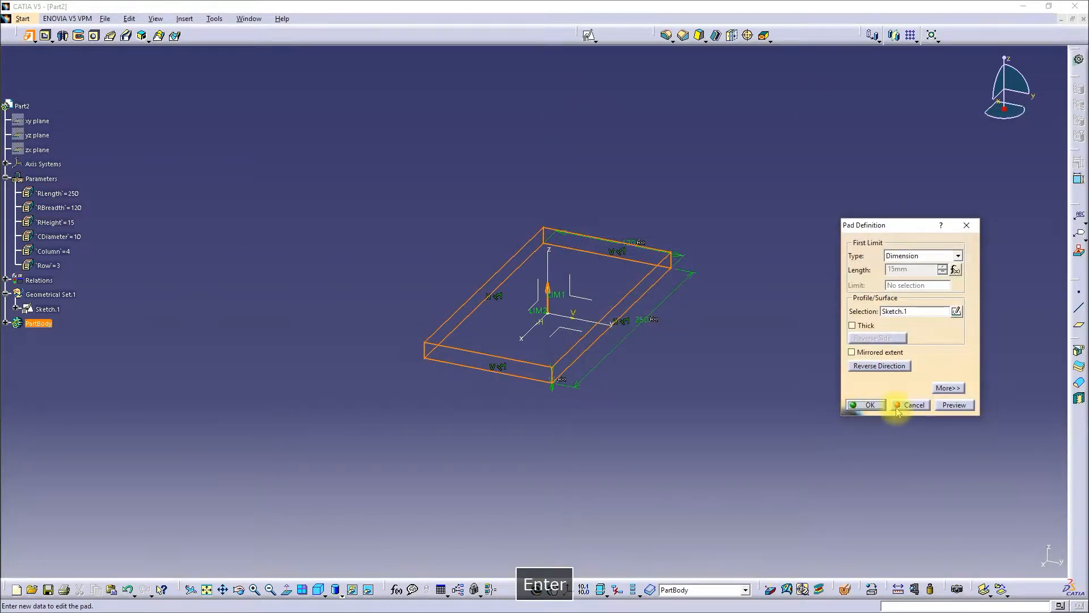
{"action": "left_click", "coordinate": [868, 405]}
Change the RLength parameter to 200 in the specification tree to resize the plate
{"action": "middle_click_drag", "start_coordinate": [455, 367], "coordinate": [729, 268]}
{"action": "middle_click_drag", "start_coordinate": [545, 329], "coordinate": [635, 403]}
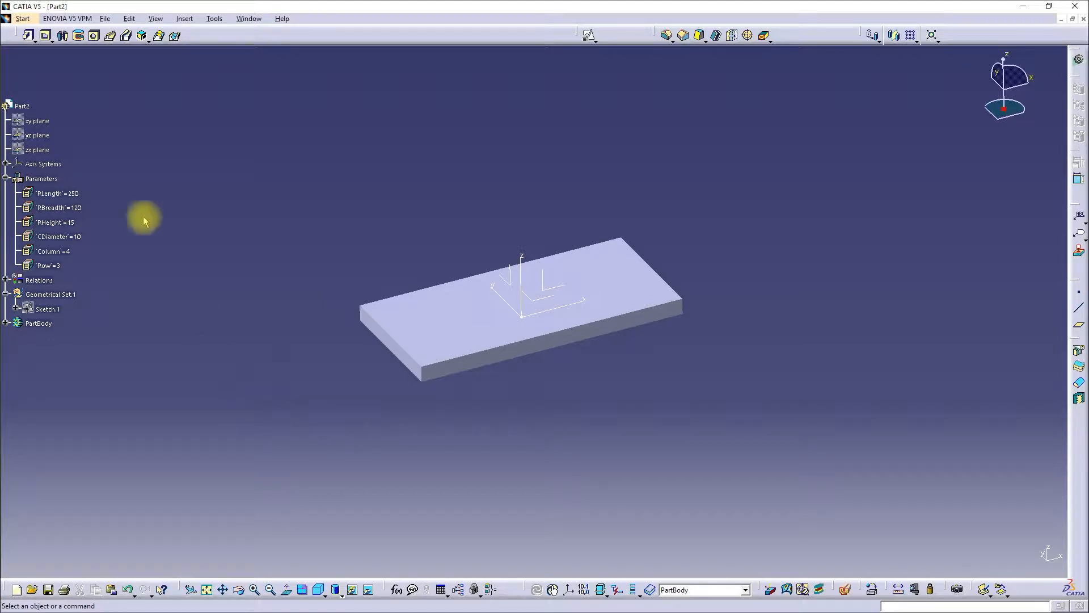
{"action": "double_click", "coordinate": [66, 197]}
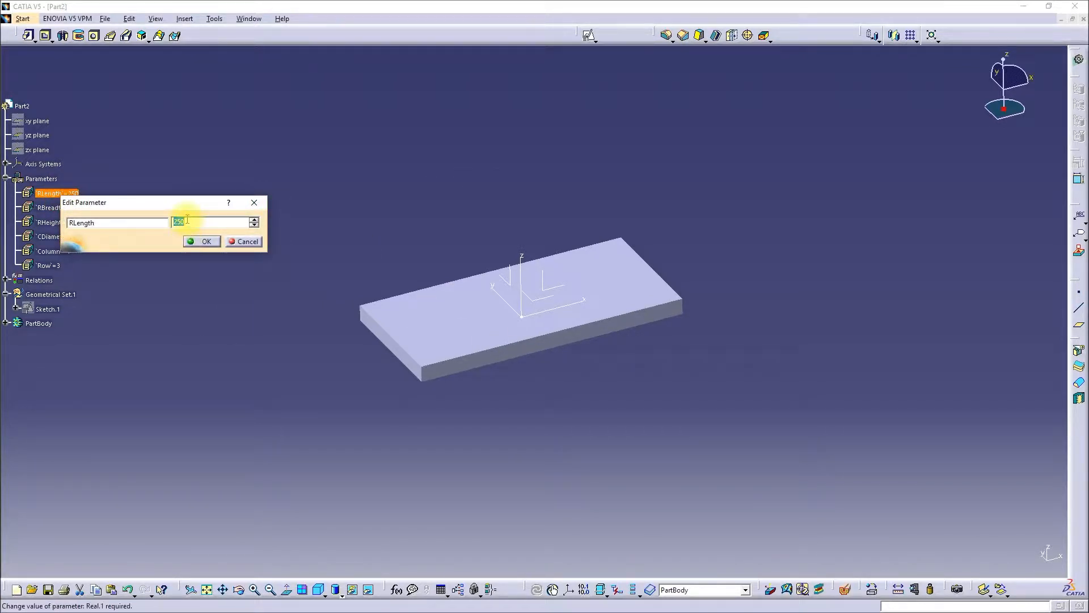
{"action": "type", "text": "200"}
{"action": "key", "text": "Return"}
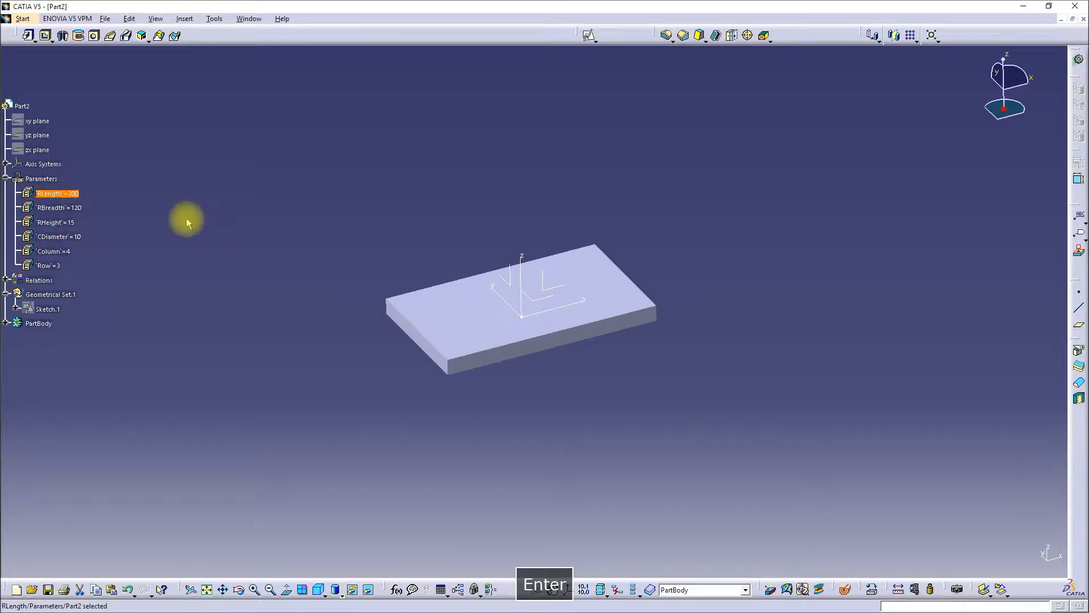
{"action": "left_click", "coordinate": [347, 342]}
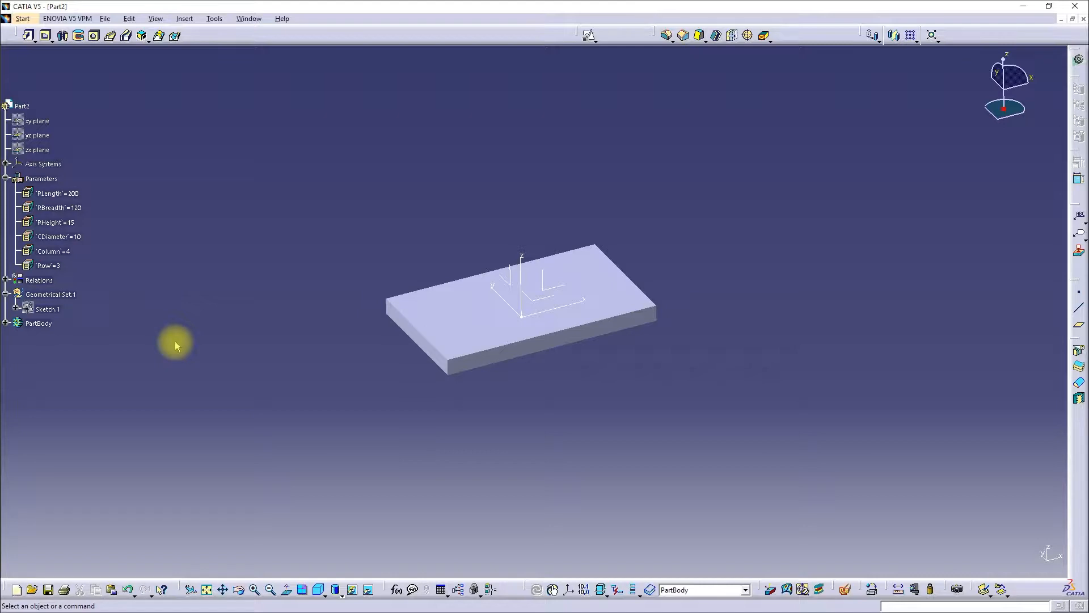
Change the RHeight parameter to 10 in the specification tree
{"action": "double_click", "coordinate": [71, 223]}
{"action": "type", "text": "10"}
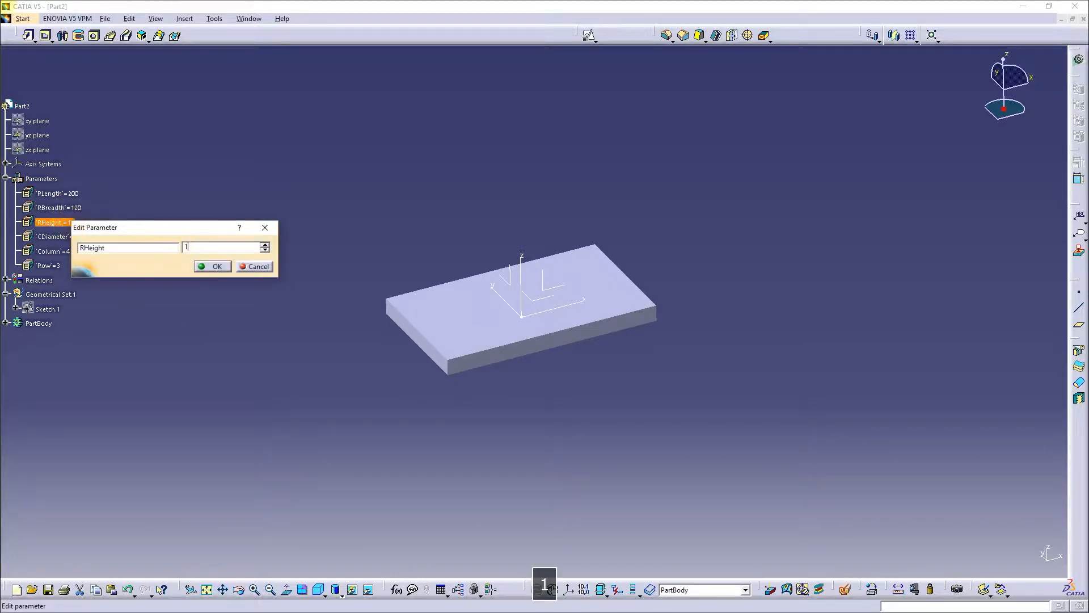
{"action": "key", "text": "Return"}
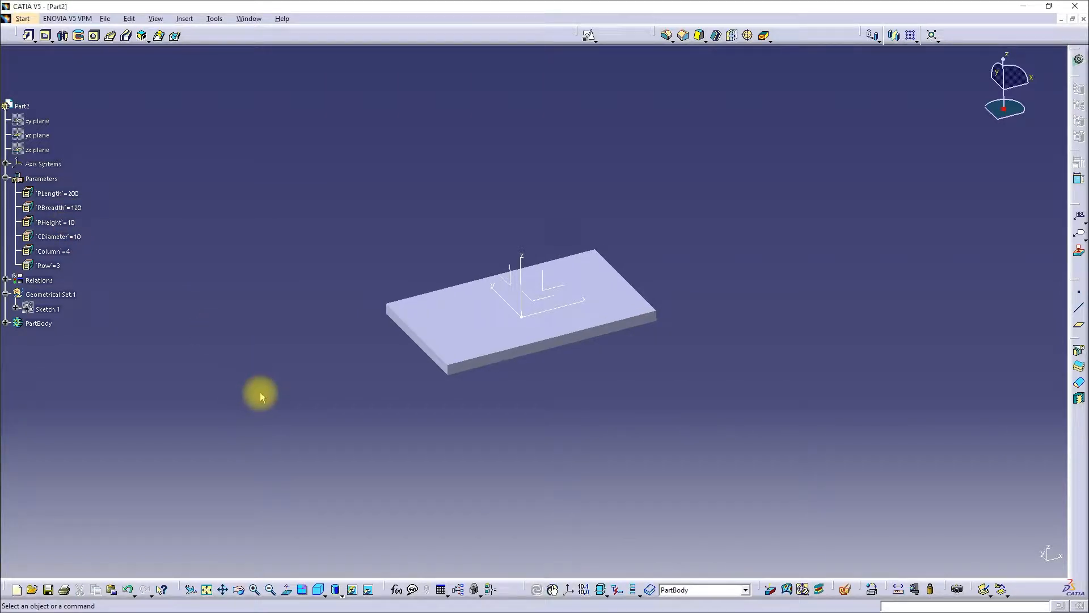
Create a positioned sketch on the plate's top face and draw a circle about 22 mm in diameter in its upper-left quarter
{"action": "left_click", "coordinate": [471, 326]}
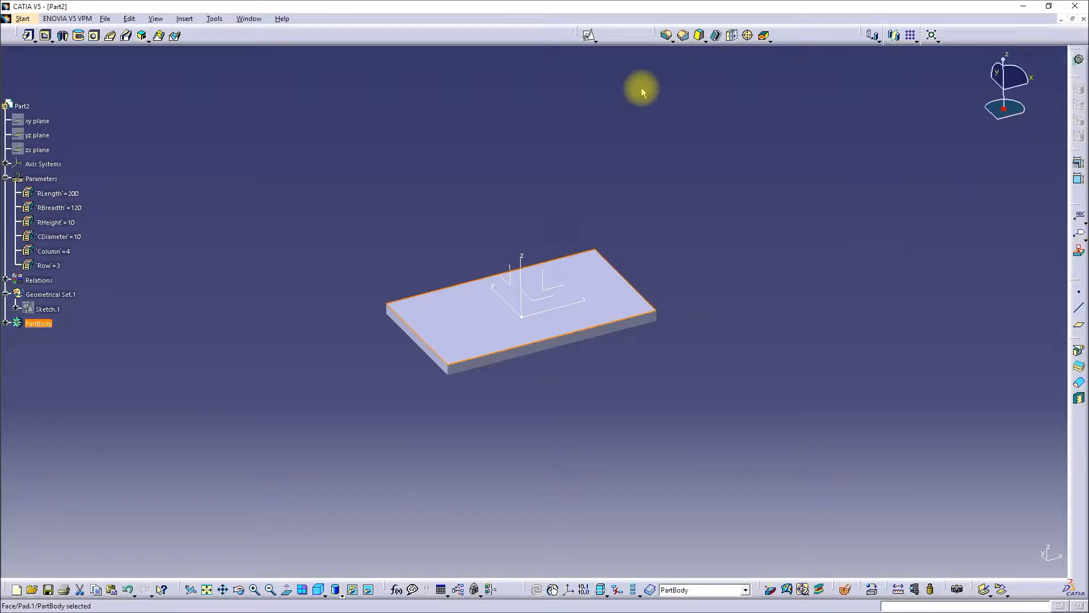
{"action": "left_click", "coordinate": [590, 36]}
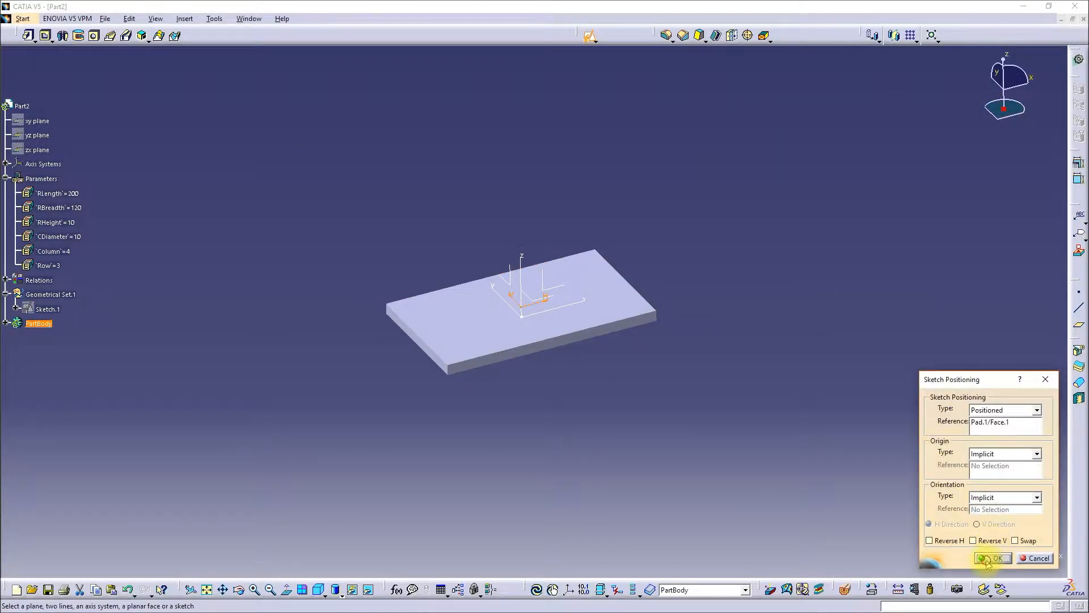
{"action": "left_click", "coordinate": [994, 558]}
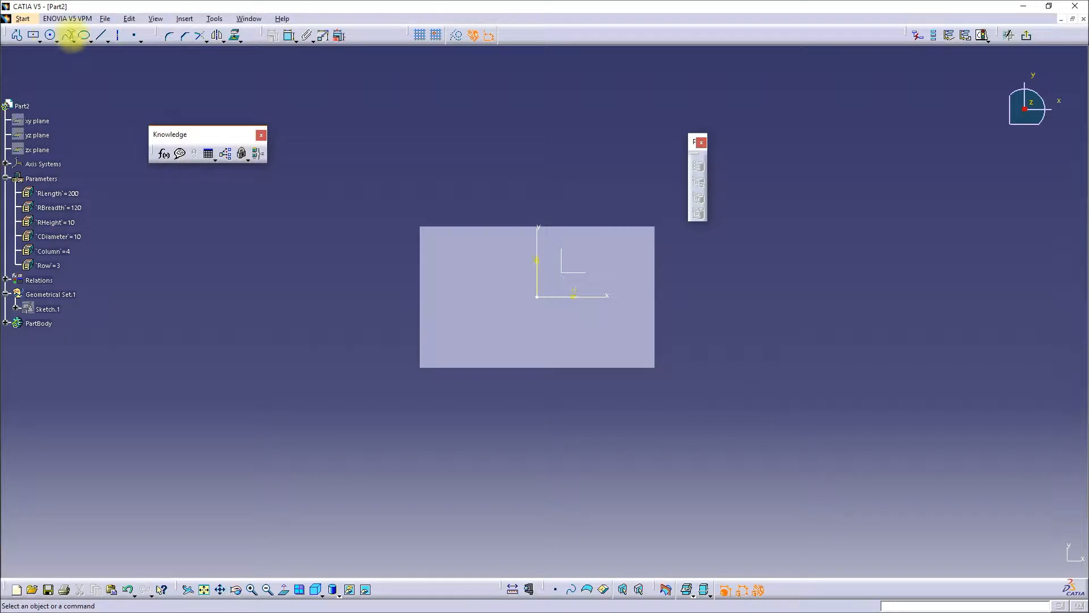
{"action": "left_click", "coordinate": [51, 37]}
{"action": "left_click", "coordinate": [501, 270]}
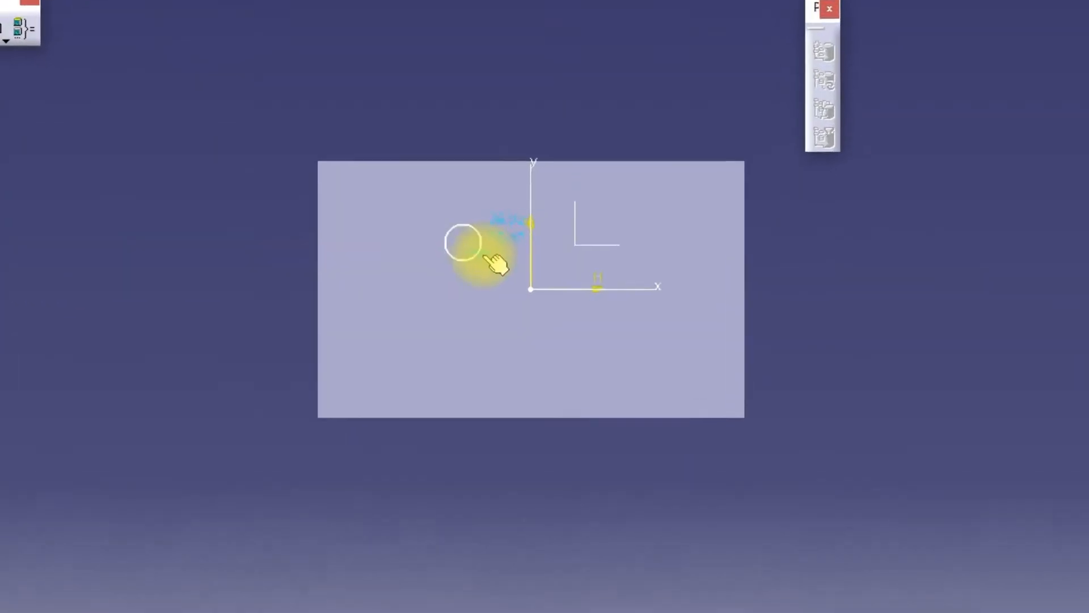
{"action": "left_click", "coordinate": [510, 278]}
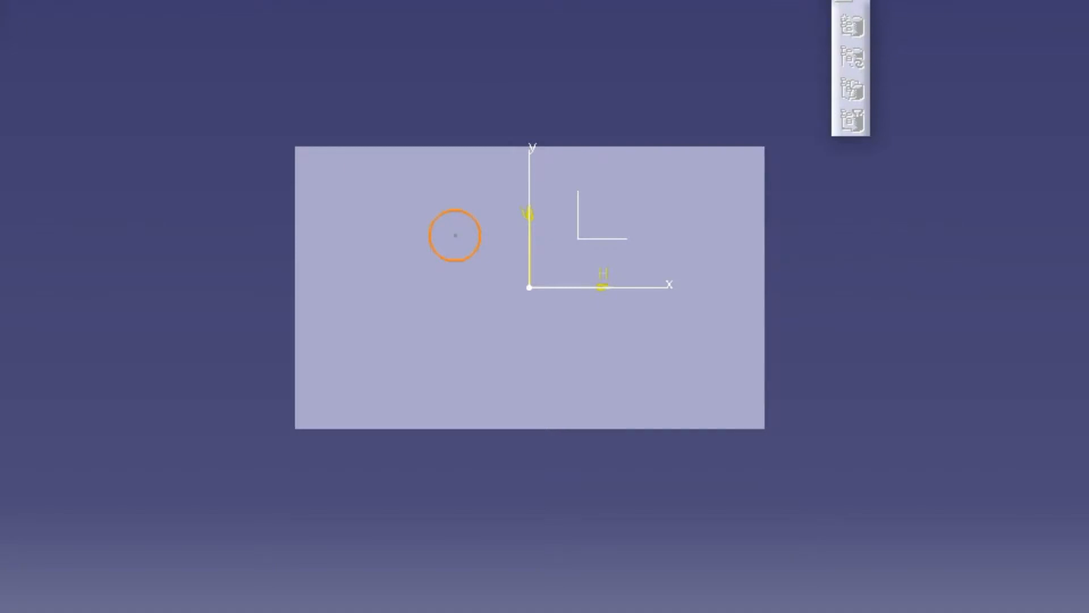
Dimension the circle's diameter and switch the constraint's dimension type to Radius
{"action": "left_click", "coordinate": [340, 33]}
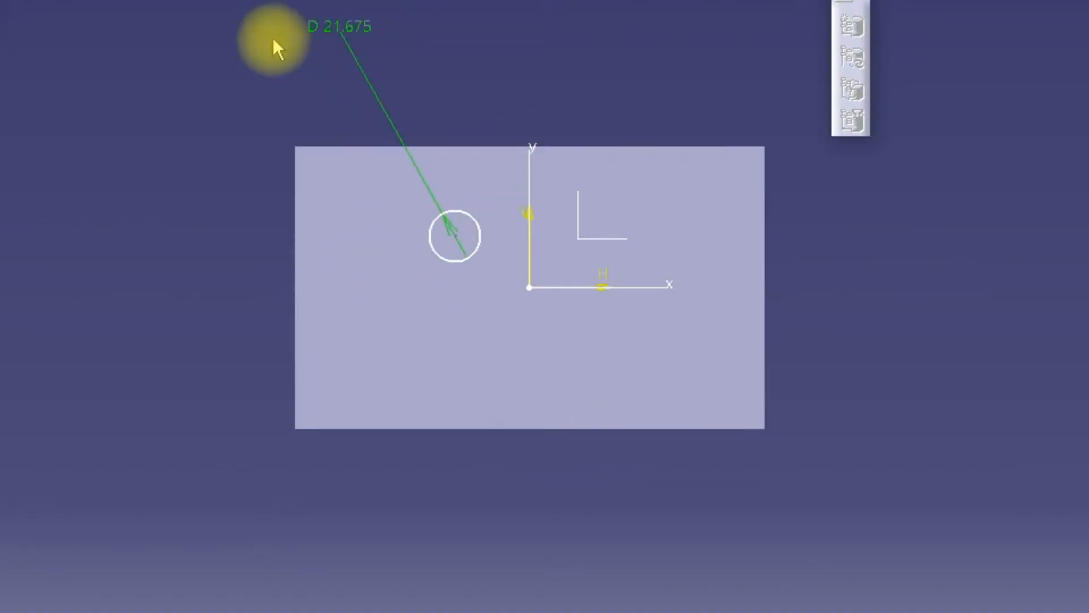
{"action": "left_click", "coordinate": [337, 26]}
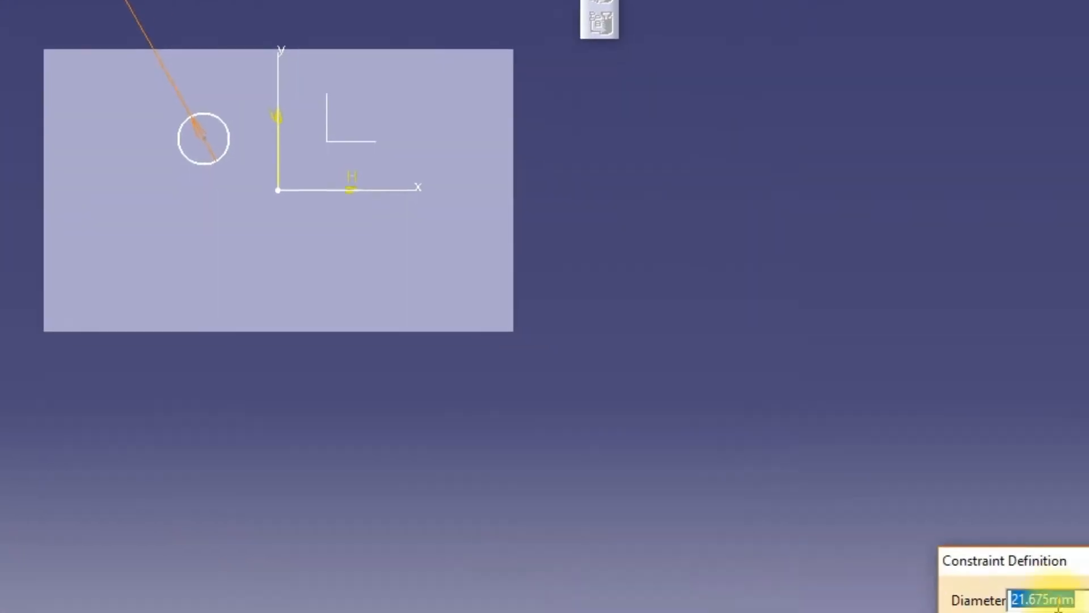
{"action": "right_click", "coordinate": [1054, 599]}
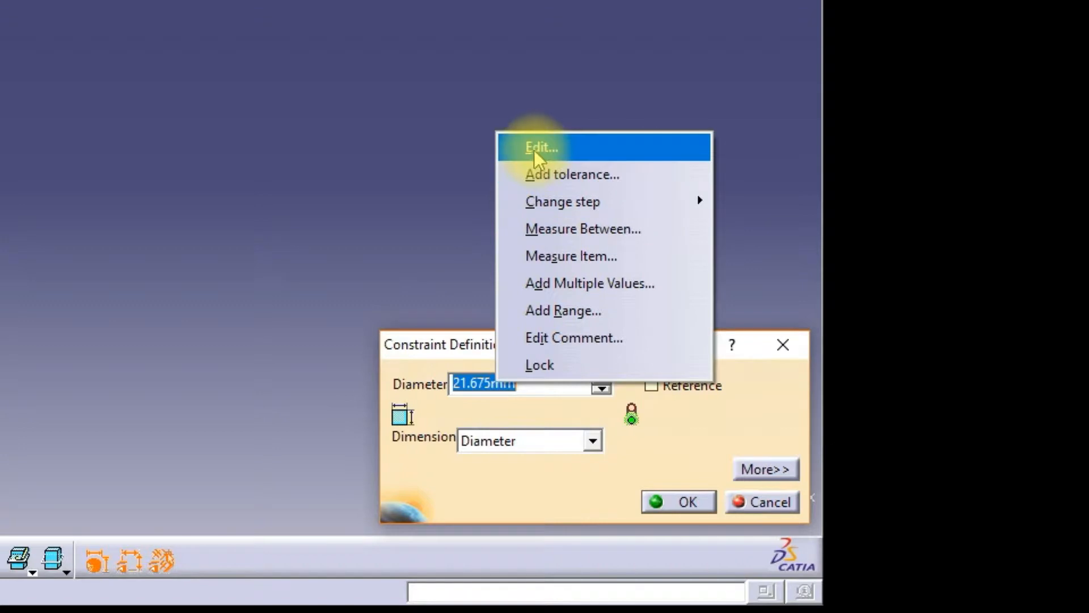
{"action": "left_click", "coordinate": [567, 487]}
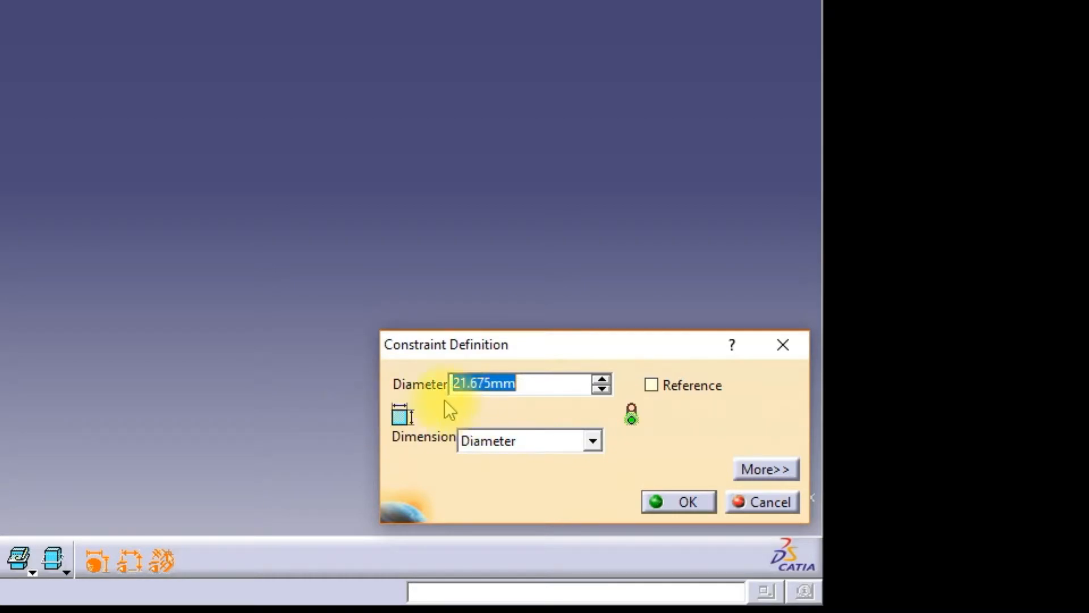
{"action": "left_click", "coordinate": [591, 441]}
{"action": "left_click", "coordinate": [537, 467]}
Drive the circle's radius with the formula CDiameter /2*1mm
{"action": "right_click", "coordinate": [475, 381]}
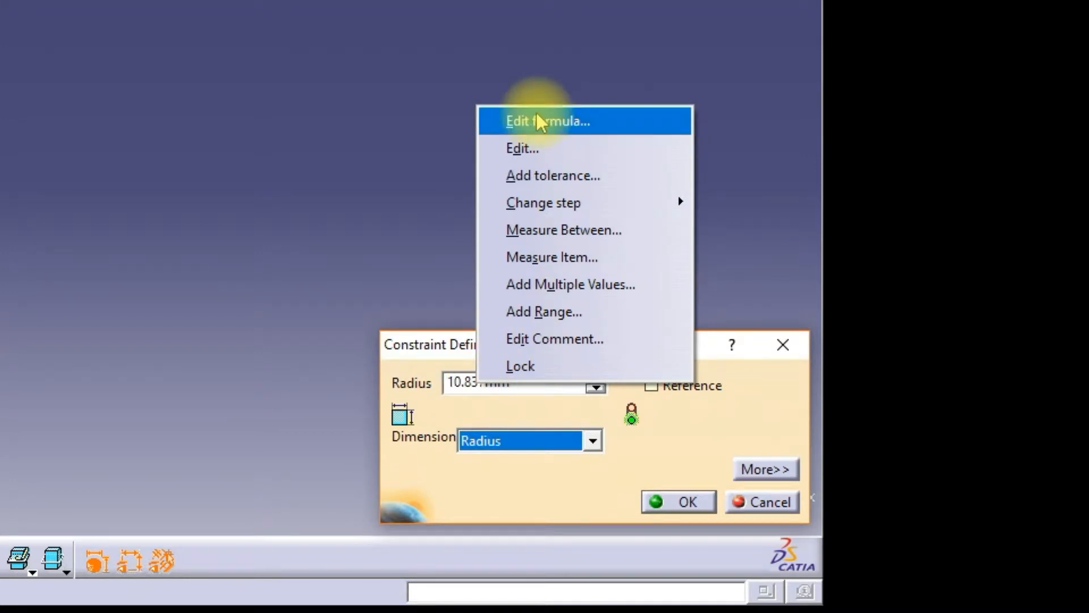
{"action": "left_click", "coordinate": [539, 121]}
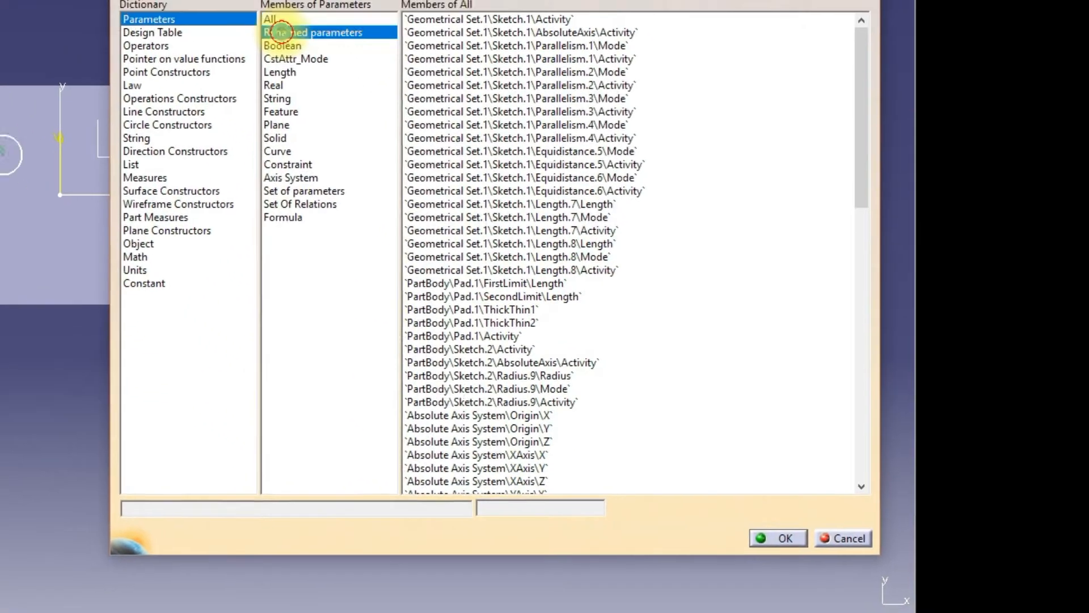
{"action": "left_click", "coordinate": [397, 129]}
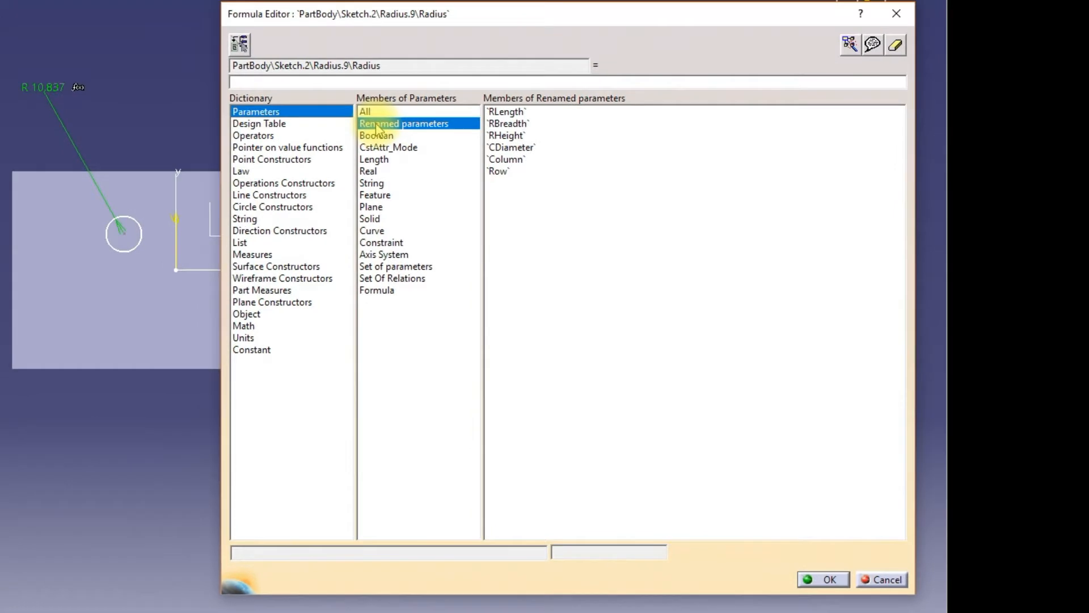
{"action": "double_click", "coordinate": [517, 153]}
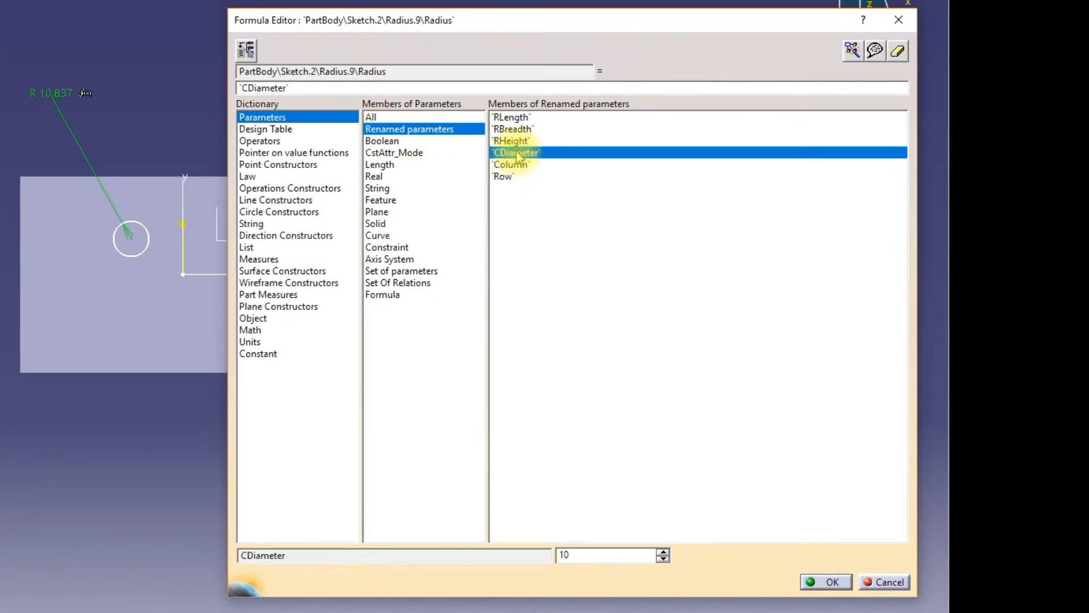
{"action": "type", "text": "/2*1mm"}
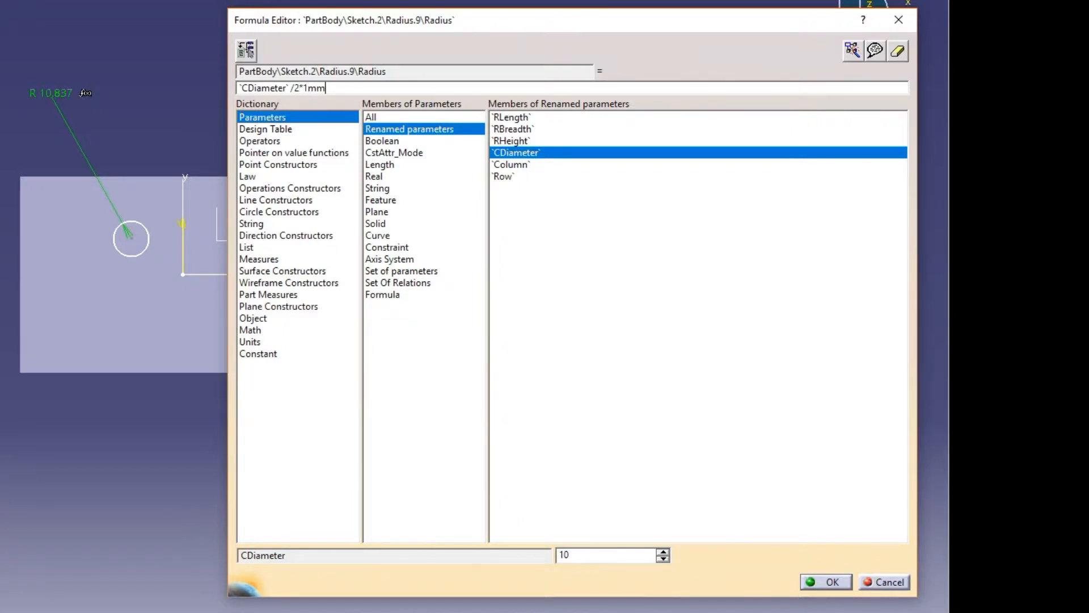
{"action": "key", "text": "Return"}
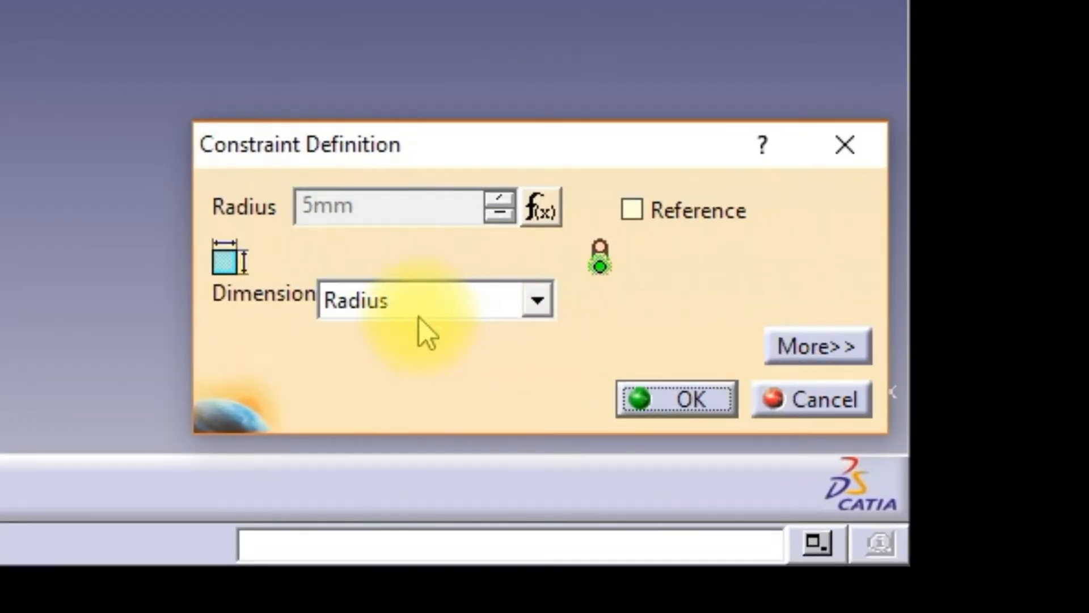
Switch the circle constraint's dimension type back to Diameter and accept it
{"action": "left_click", "coordinate": [531, 299]}
{"action": "left_click", "coordinate": [443, 363]}
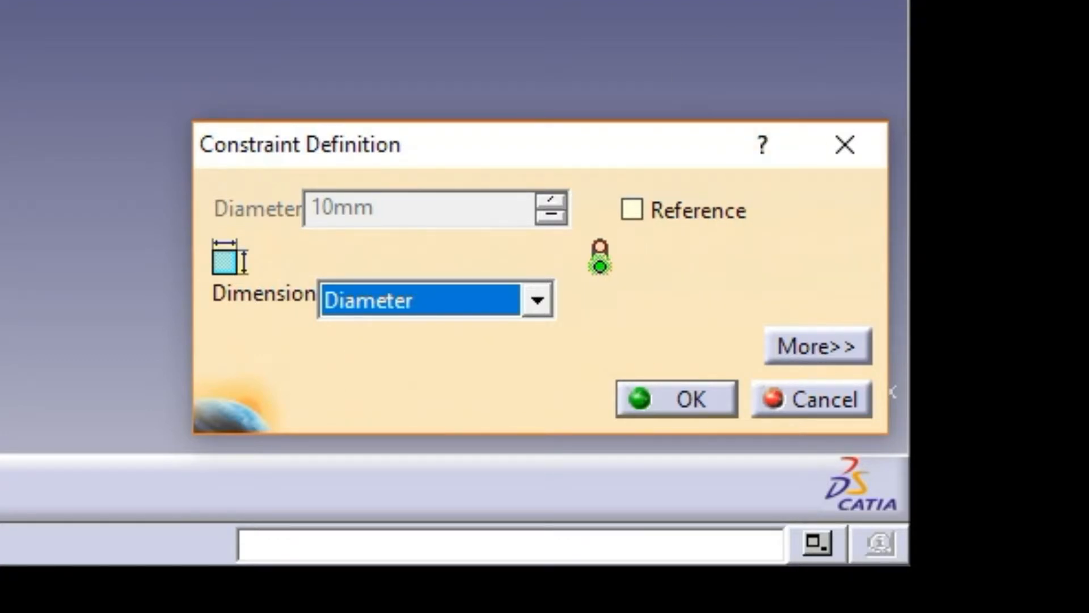
{"action": "left_click", "coordinate": [710, 398]}
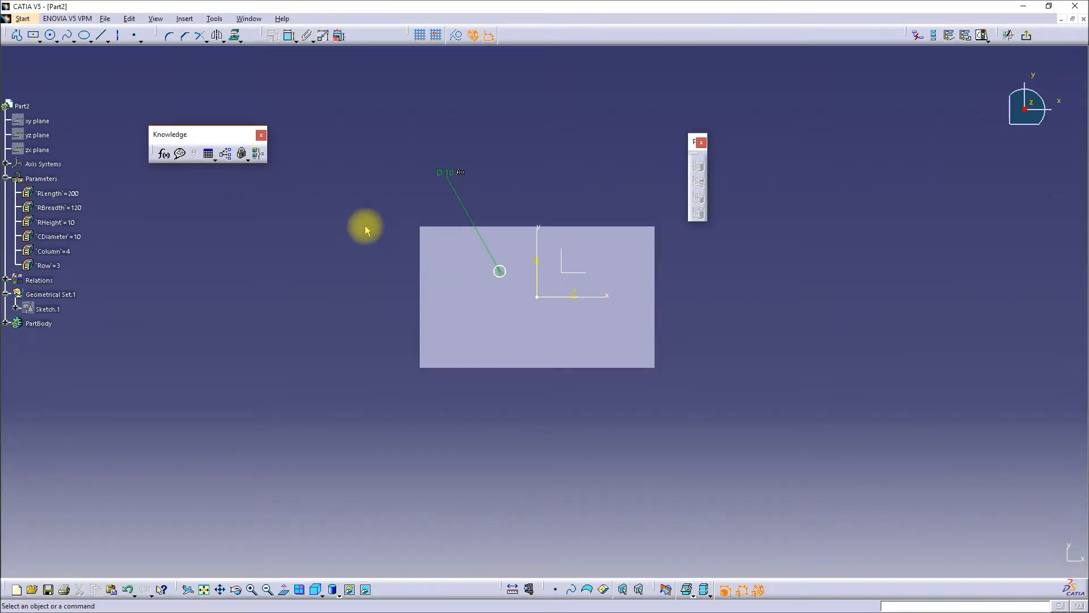
Dimension the horizontal distance between the circle and the plate's left edge, placing the dimension above the plate
{"action": "middle_click_drag", "start_coordinate": [489, 304], "coordinate": [526, 344]}
{"action": "mouse_move", "coordinate": [477, 316]}
{"action": "left_mouse_down"}
{"action": "mouse_move", "coordinate": [414, 280]}
{"action": "mouse_move", "coordinate": [390, 300]}
{"action": "left_mouse_up"}
{"action": "left_click", "coordinate": [467, 158]}
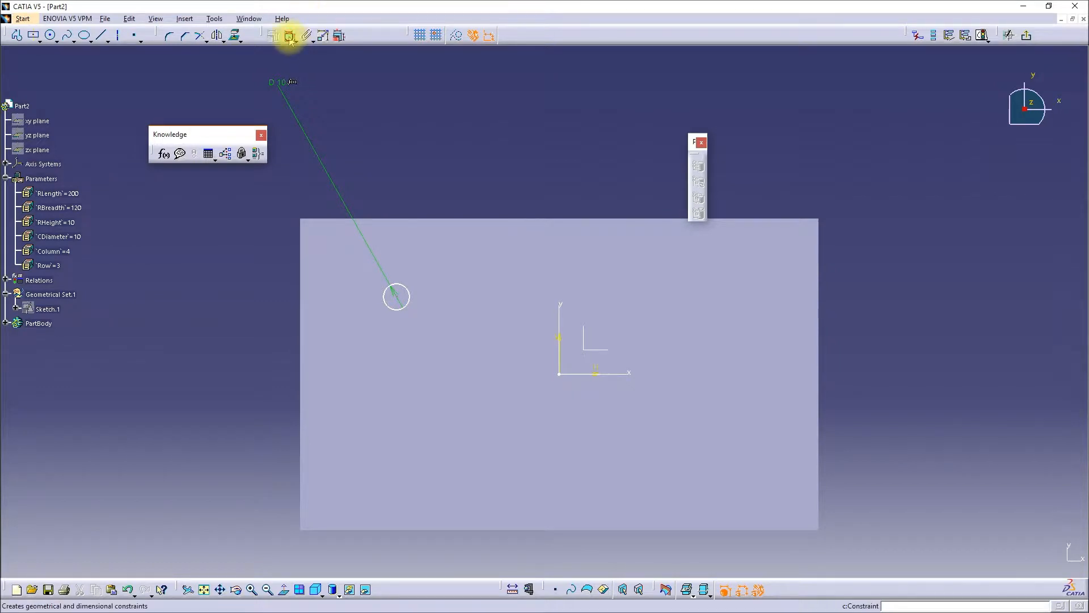
{"action": "left_click", "coordinate": [397, 296]}
{"action": "left_click", "coordinate": [300, 287]}
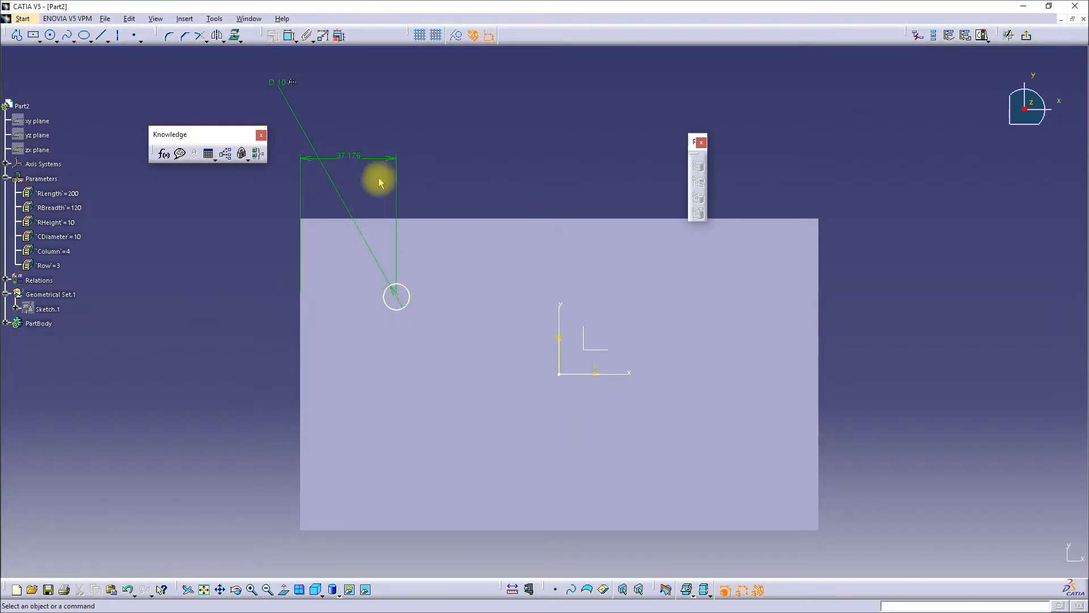
{"action": "left_click", "coordinate": [347, 157]}
Drive the circle's horizontal offset with the formula RLength /(Column +1)*1mm and accept the constraint
{"action": "double_click", "coordinate": [348, 157]}
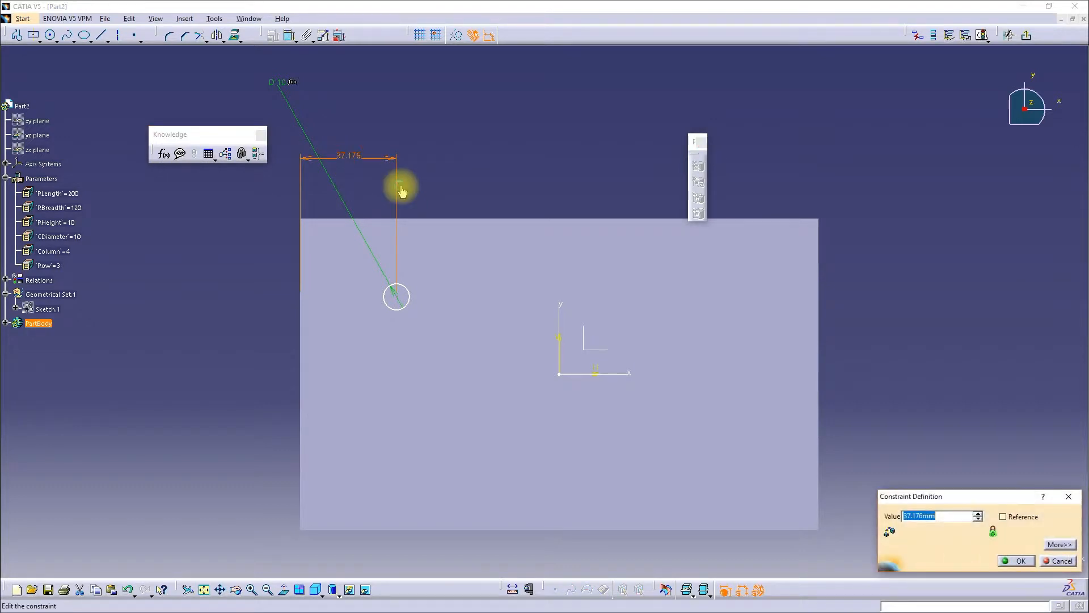
{"action": "right_click", "coordinate": [921, 518]}
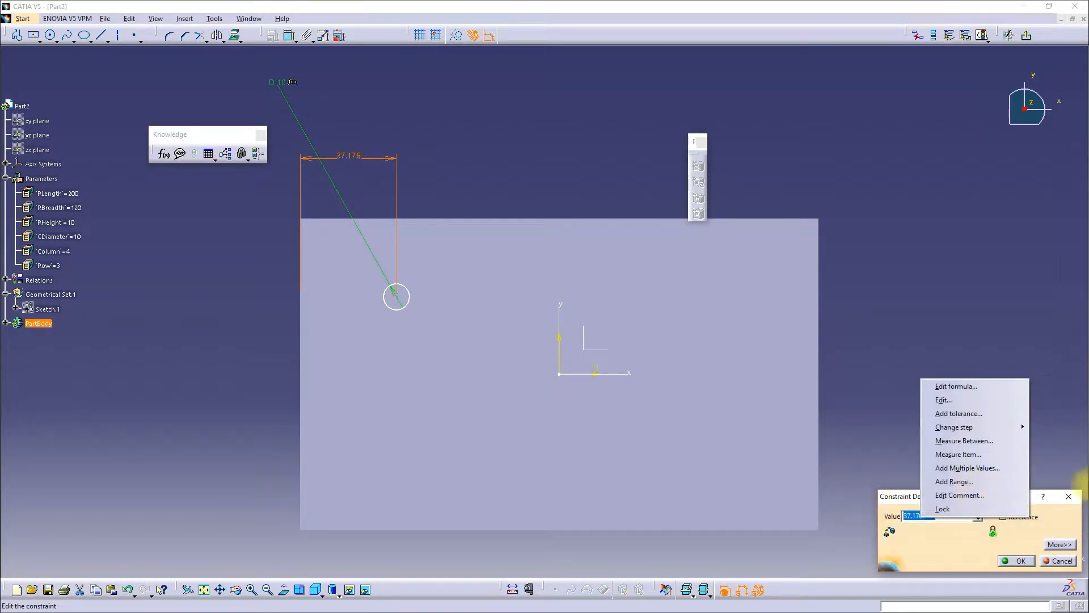
{"action": "left_click", "coordinate": [953, 386]}
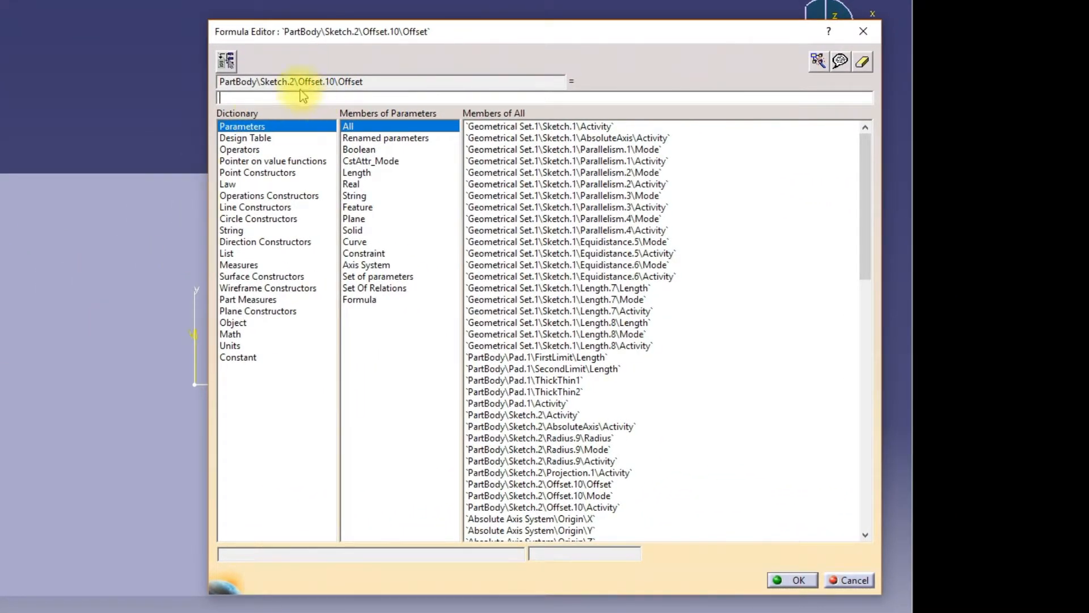
{"action": "left_click", "coordinate": [392, 138]}
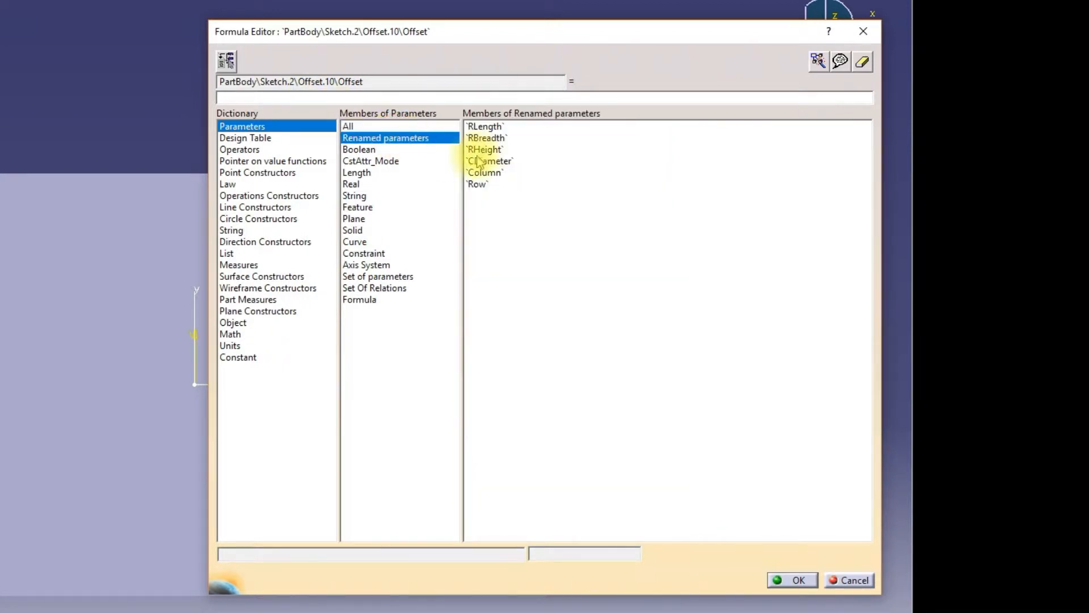
{"action": "double_click", "coordinate": [488, 128]}
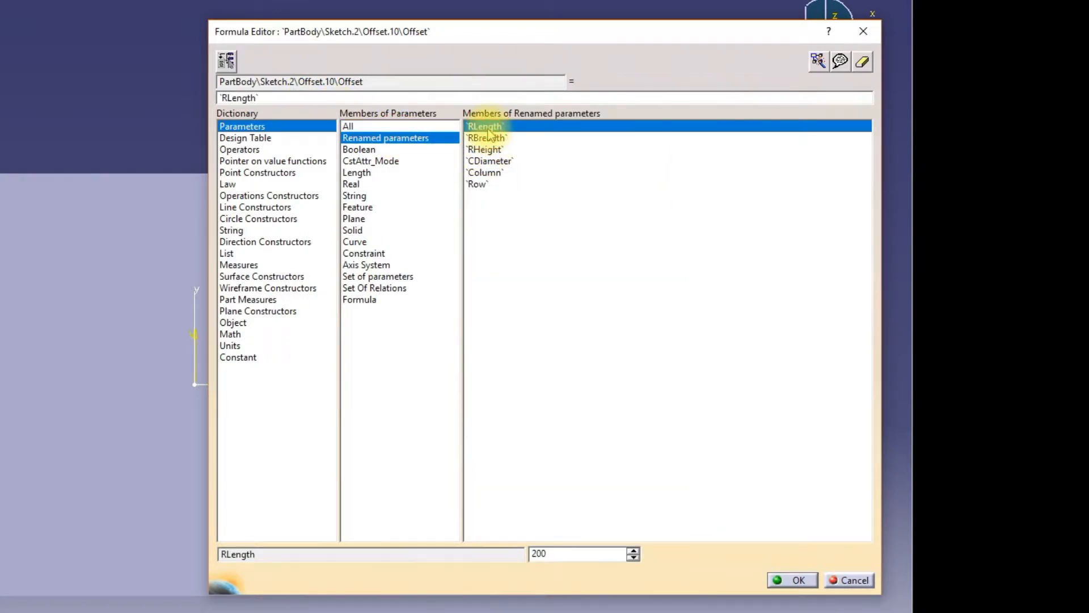
{"action": "type", "text": "/("}
{"action": "double_click", "coordinate": [487, 173]}
{"action": "type", "text": "+1)*1mm"}
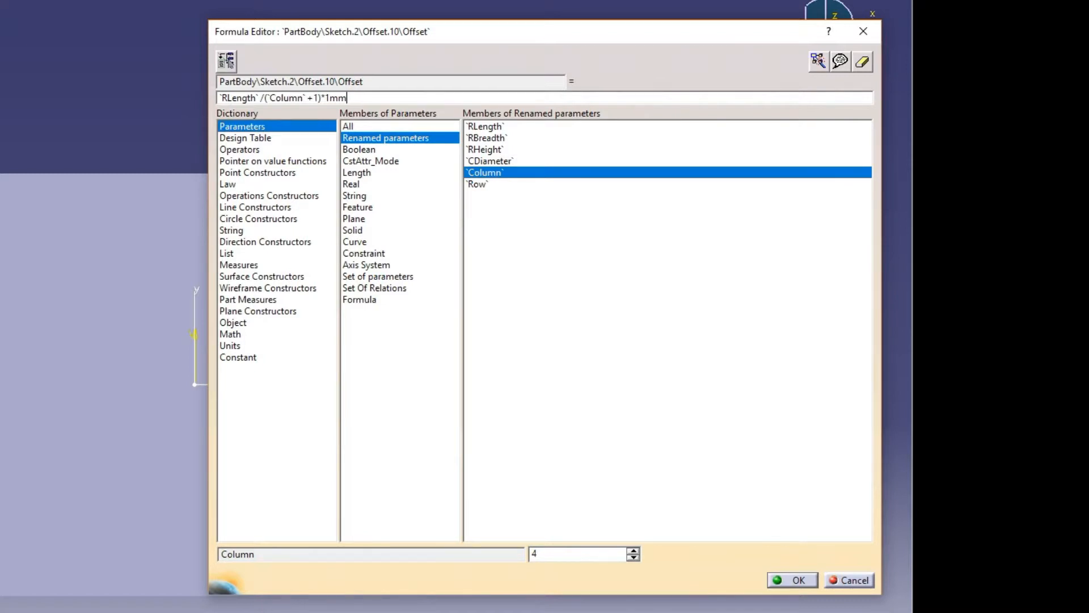
{"action": "key", "text": "Return"}
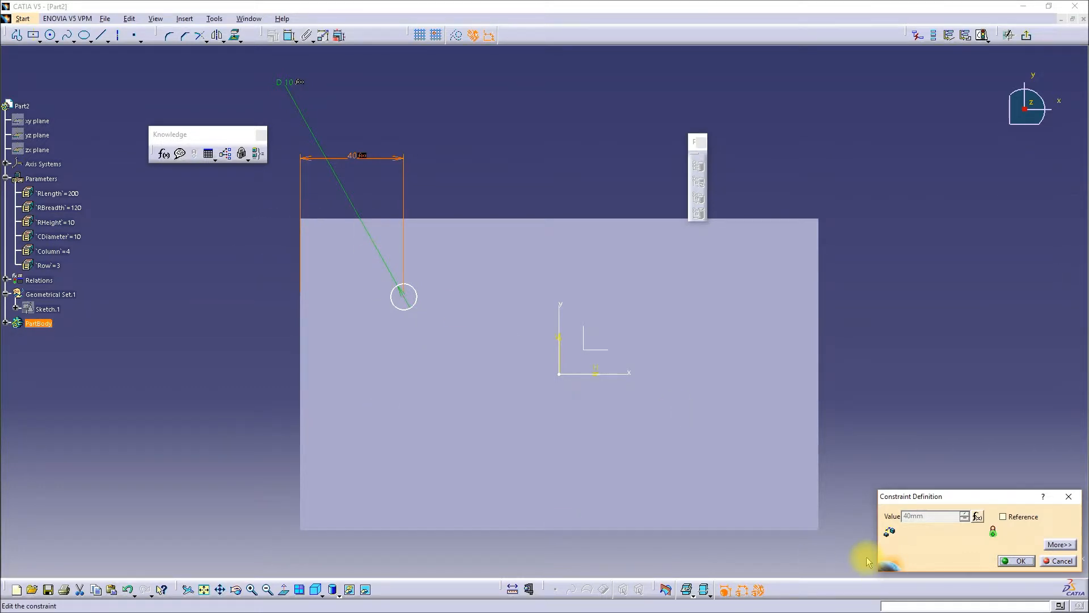
{"action": "left_click", "coordinate": [1017, 561]}
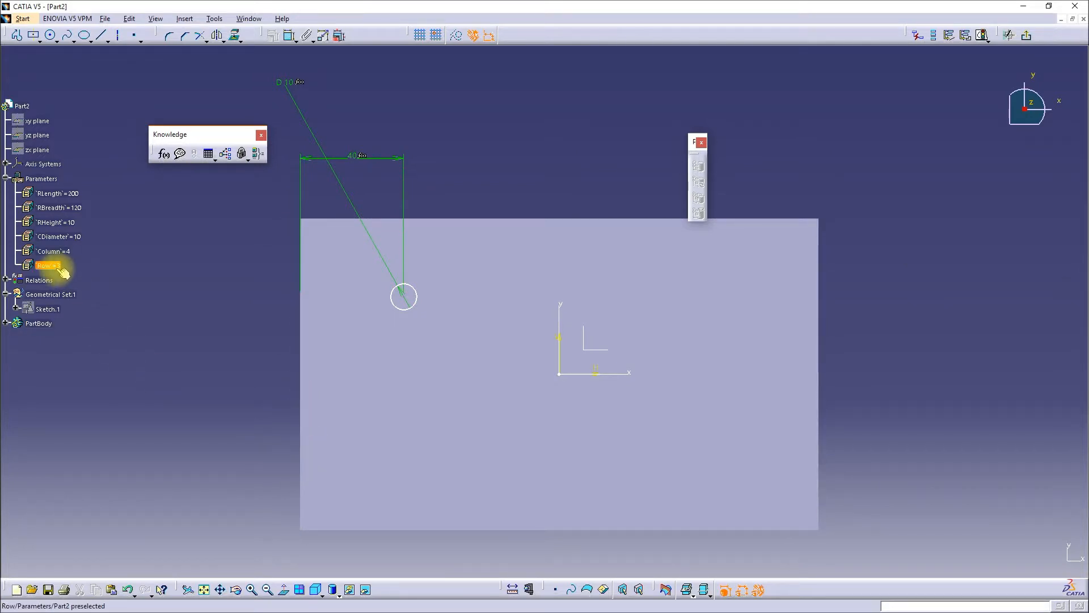
Dimension the vertical distance between the circle and the plate's top edge, placing the dimension beside the plate
{"action": "left_click", "coordinate": [290, 35]}
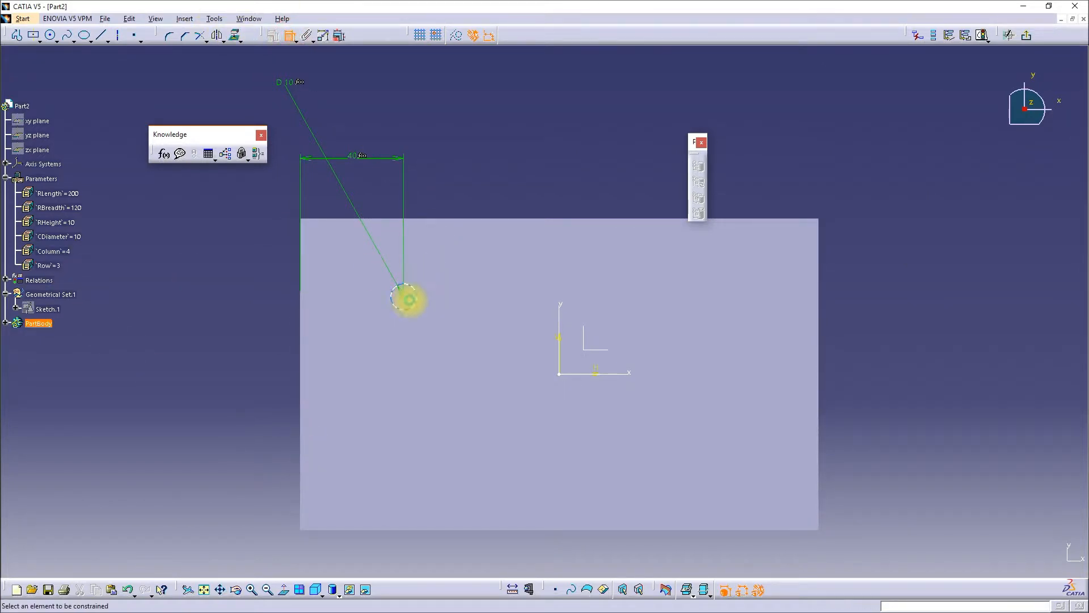
{"action": "left_click", "coordinate": [404, 297]}
{"action": "left_click", "coordinate": [343, 219]}
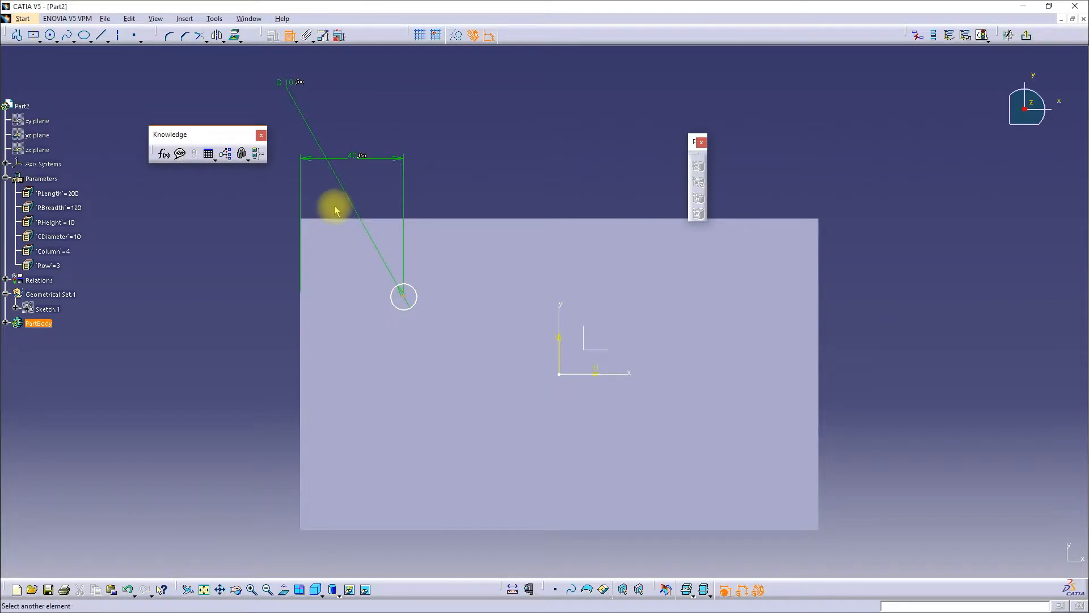
{"action": "left_click", "coordinate": [252, 267]}
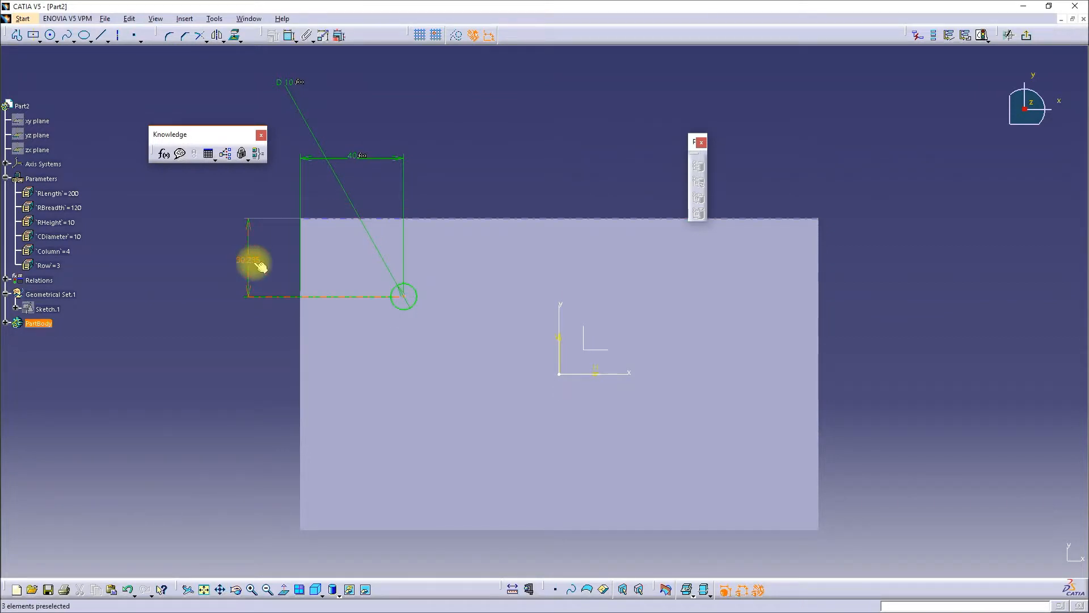
Drive the circle's vertical offset from the plate's top edge with the formula RBreadth /(Row +1)*1mm and accept the constraint
{"action": "double_click", "coordinate": [255, 265]}
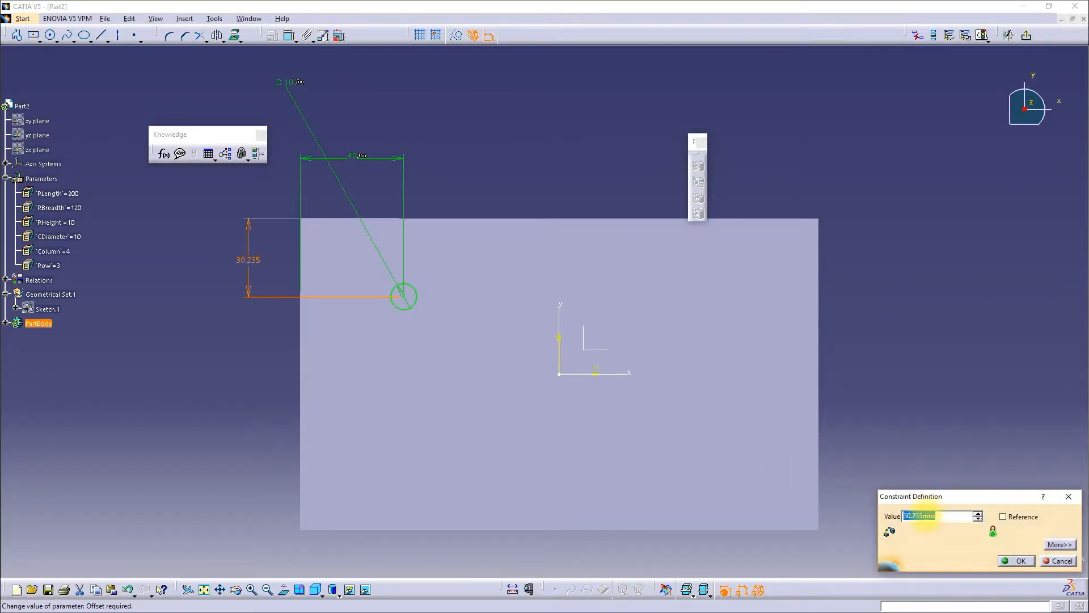
{"action": "right_click", "coordinate": [936, 515]}
{"action": "left_click", "coordinate": [956, 383]}
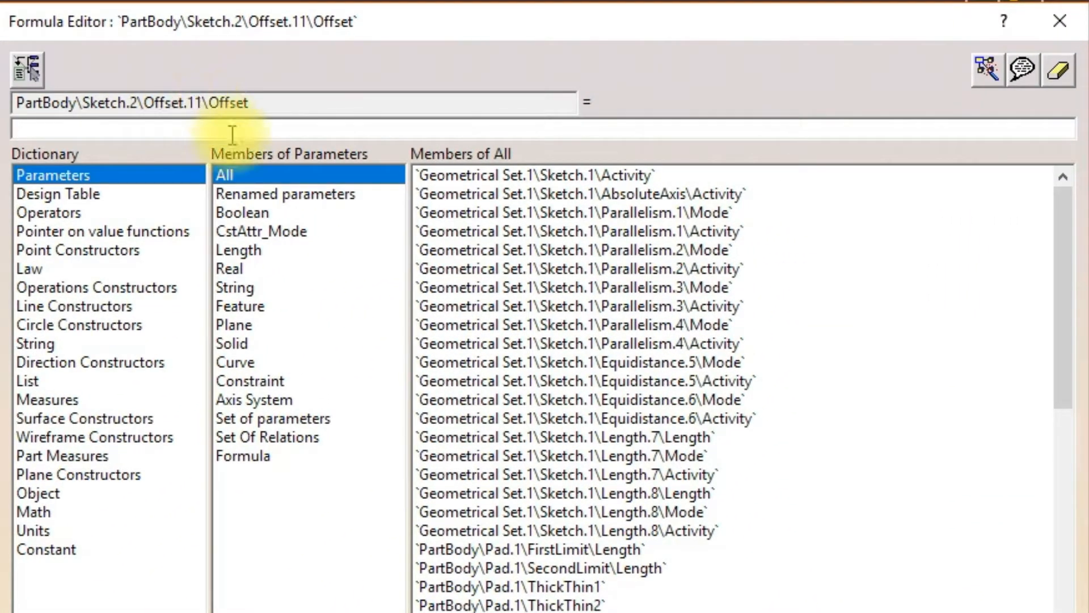
{"action": "left_click", "coordinate": [260, 194]}
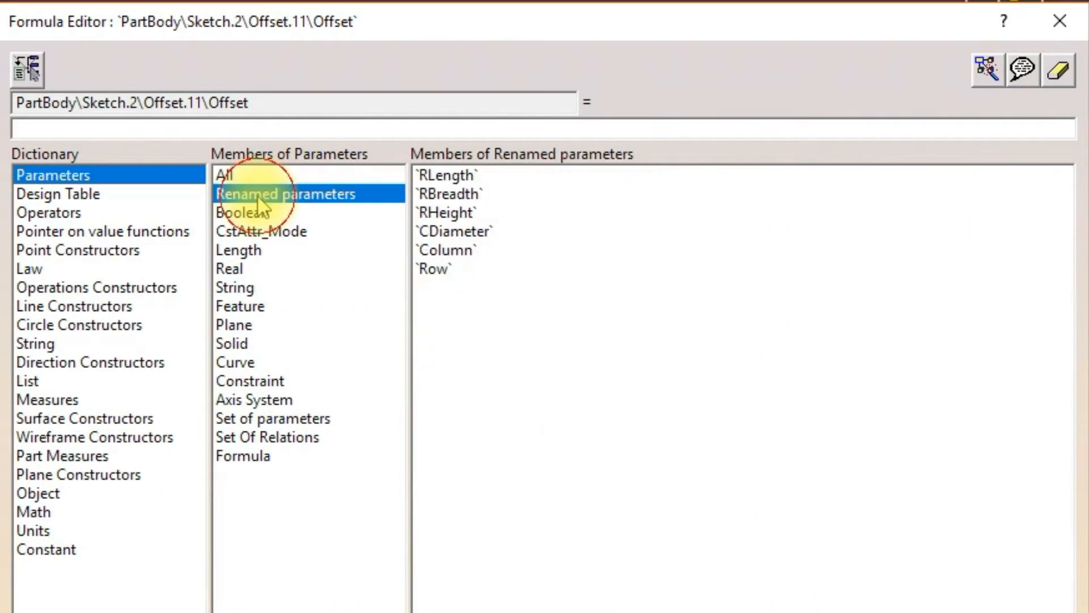
{"action": "double_click", "coordinate": [453, 193]}
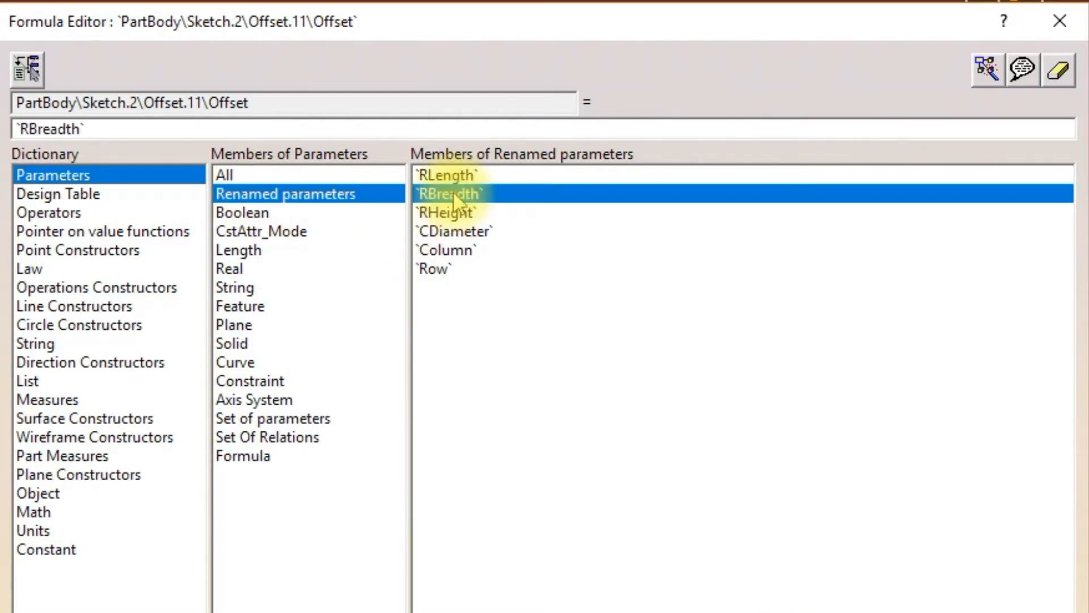
{"action": "type", "text": "/("}
{"action": "double_click", "coordinate": [440, 270]}
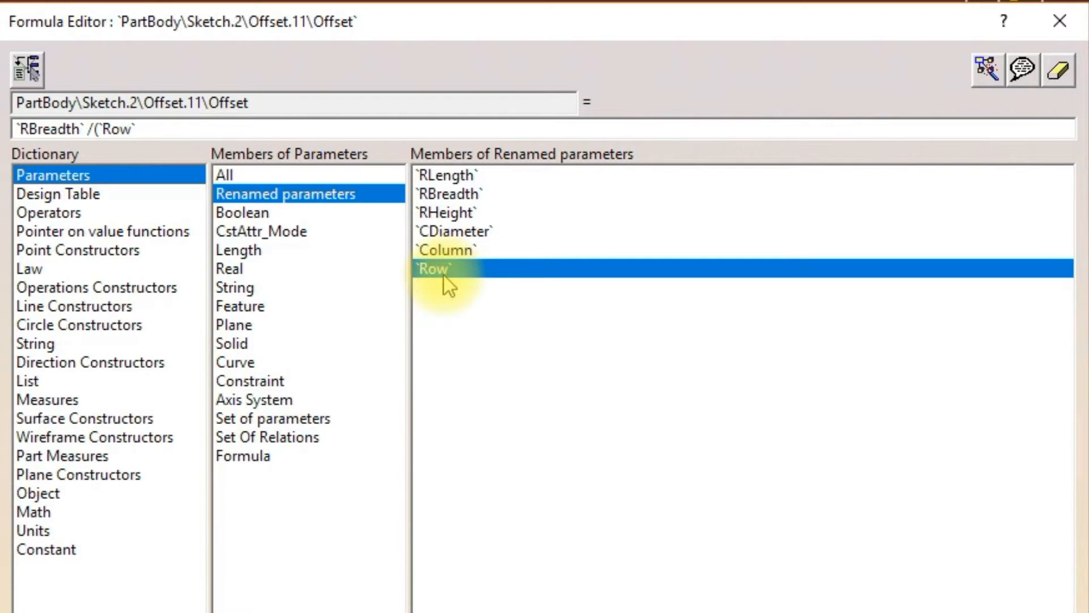
{"action": "type", "text": "+1)*1mm"}
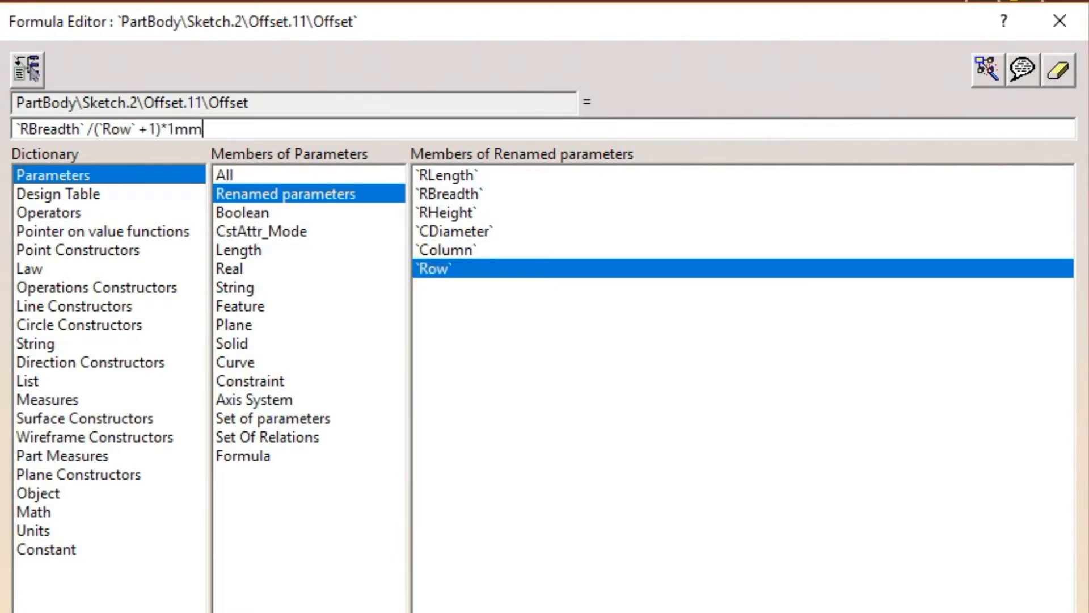
{"action": "key", "text": "Return"}
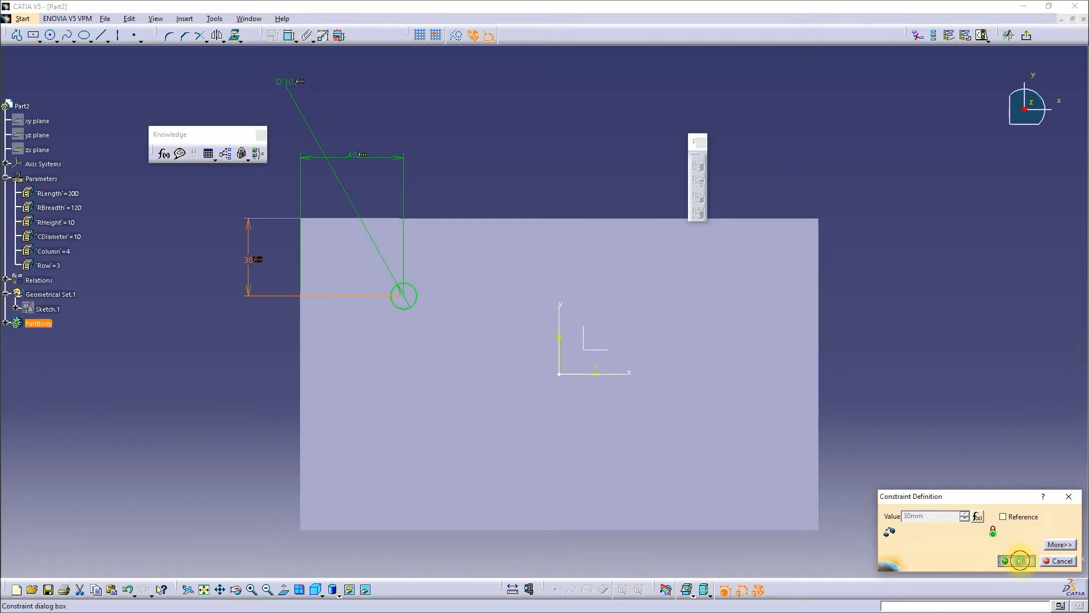
{"action": "left_click", "coordinate": [1020, 561]}
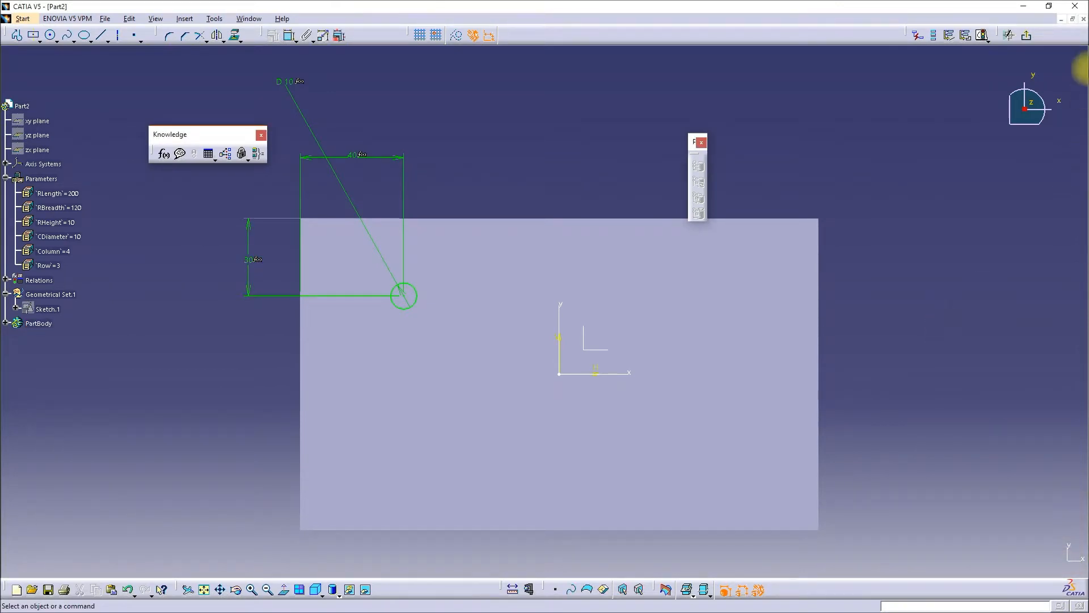
Exit the sketch and cut the circle through the plate as a pocket with the limit type Up to next
{"action": "left_click", "coordinate": [1028, 37]}
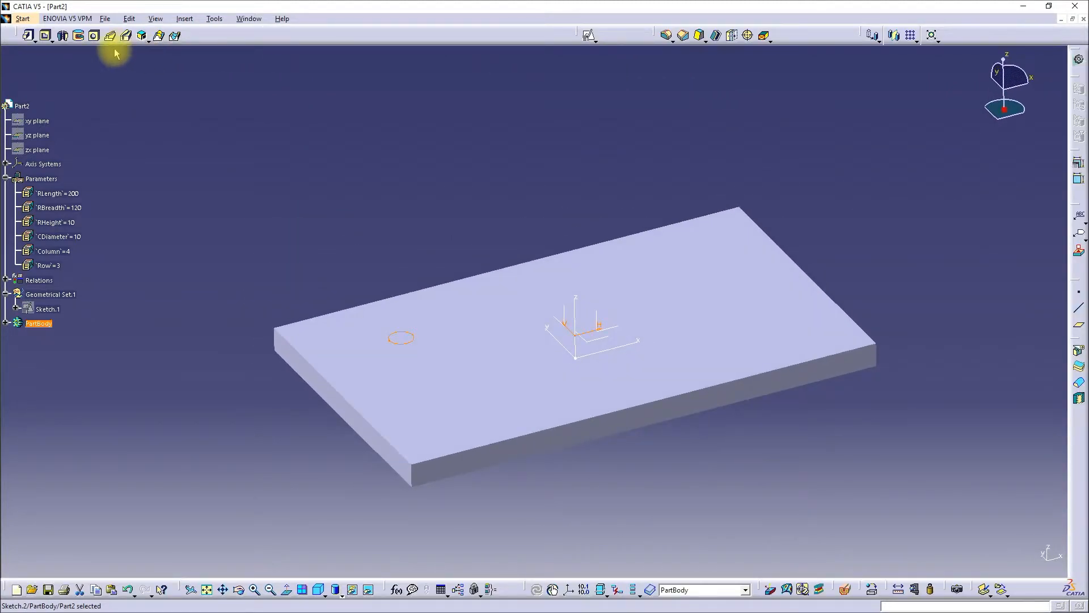
{"action": "left_click", "coordinate": [44, 36]}
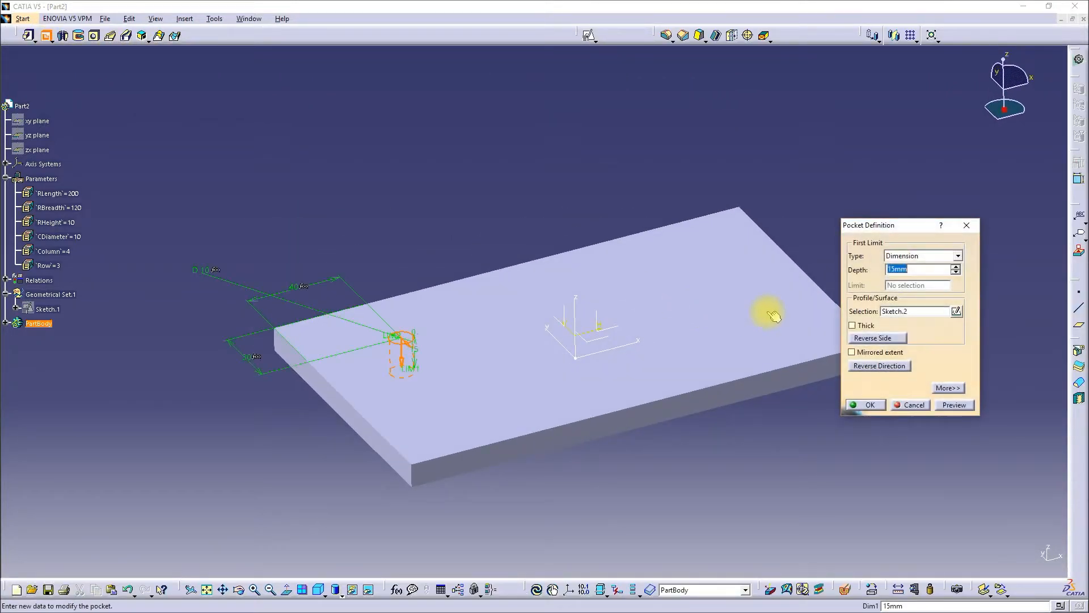
{"action": "left_click", "coordinate": [912, 260]}
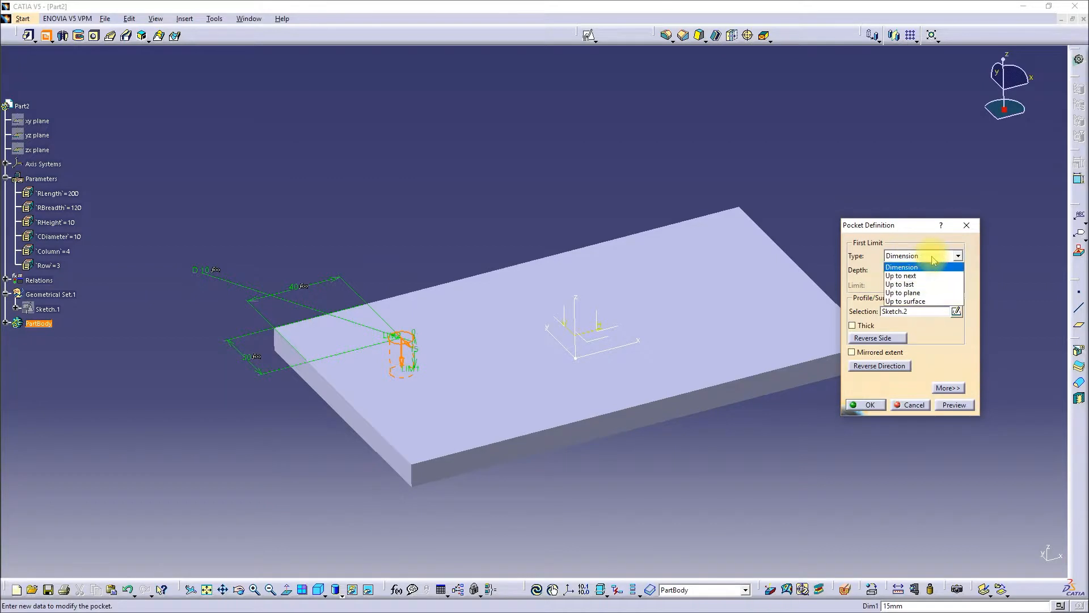
{"action": "left_click", "coordinate": [918, 276]}
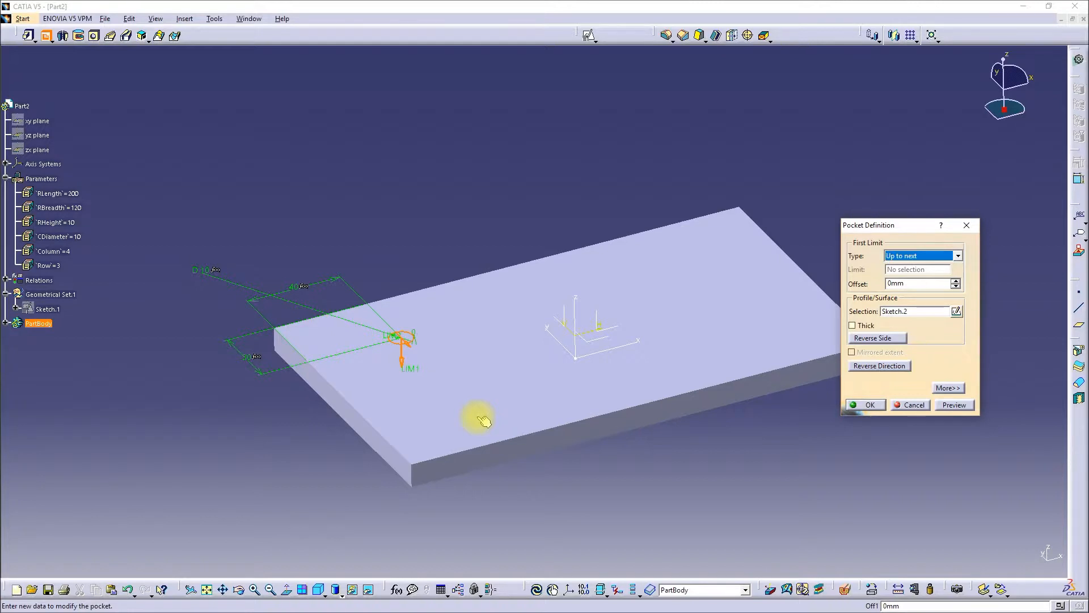
{"action": "left_click", "coordinate": [868, 405]}
Start a rectangular pattern of the pocket, using the plate's long top edge as the first-direction reference
{"action": "middle_click_drag", "start_coordinate": [634, 224], "coordinate": [566, 433]}
{"action": "middle_click_drag", "start_coordinate": [408, 375], "coordinate": [540, 291]}
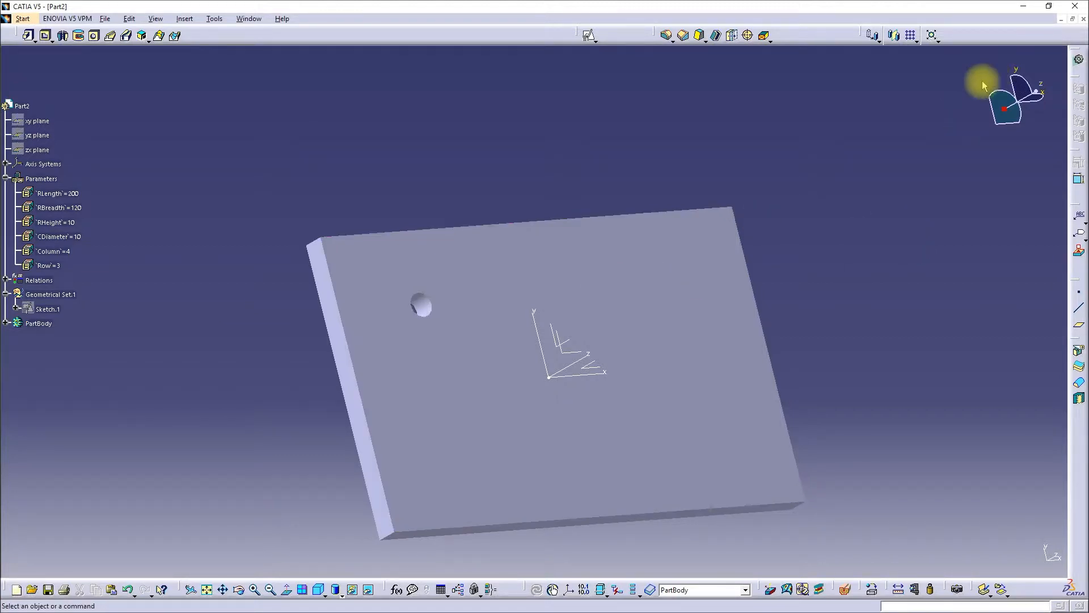
{"action": "left_click", "coordinate": [912, 38]}
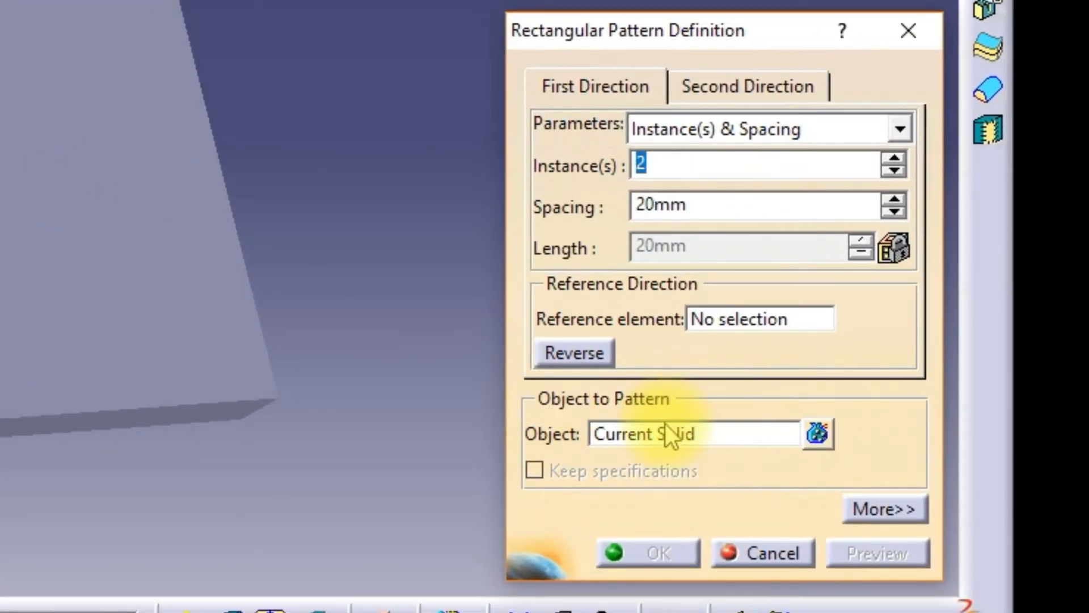
{"action": "left_click", "coordinate": [667, 429]}
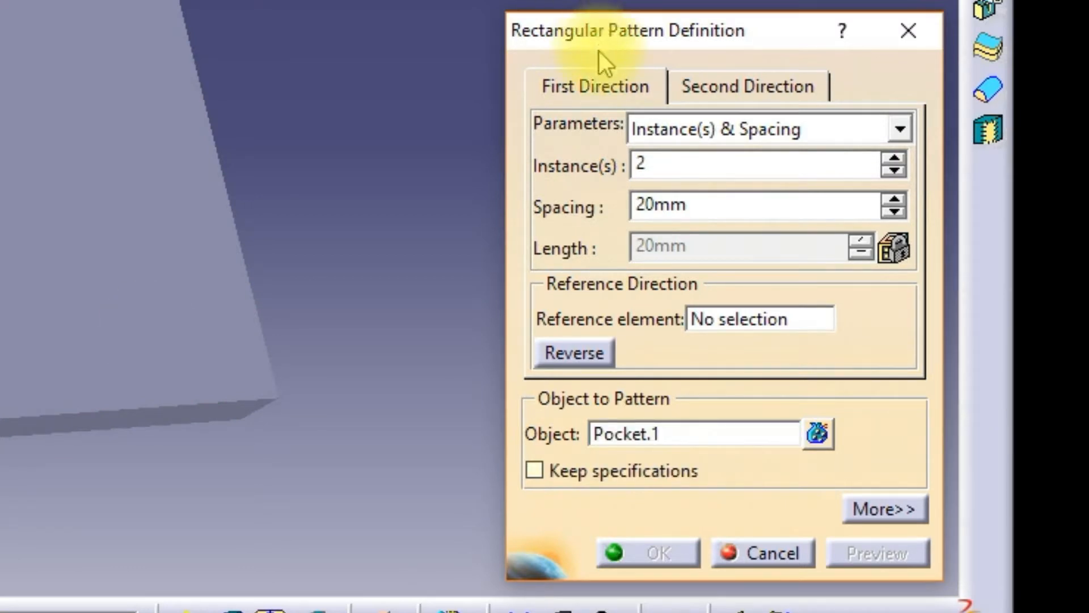
{"action": "left_click", "coordinate": [693, 86]}
{"action": "left_click", "coordinate": [600, 85]}
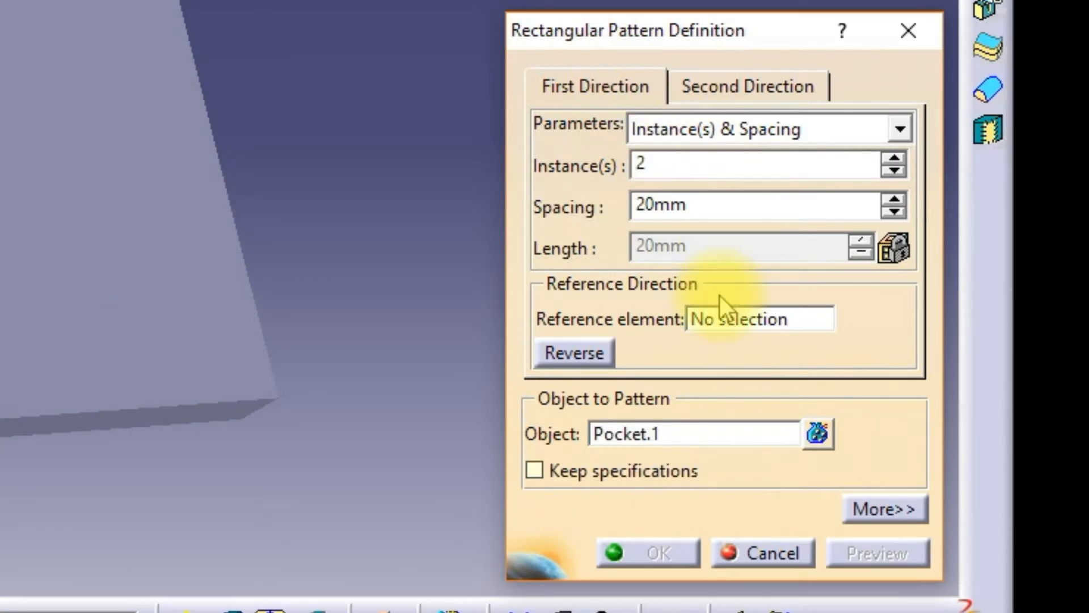
{"action": "left_click", "coordinate": [747, 318]}
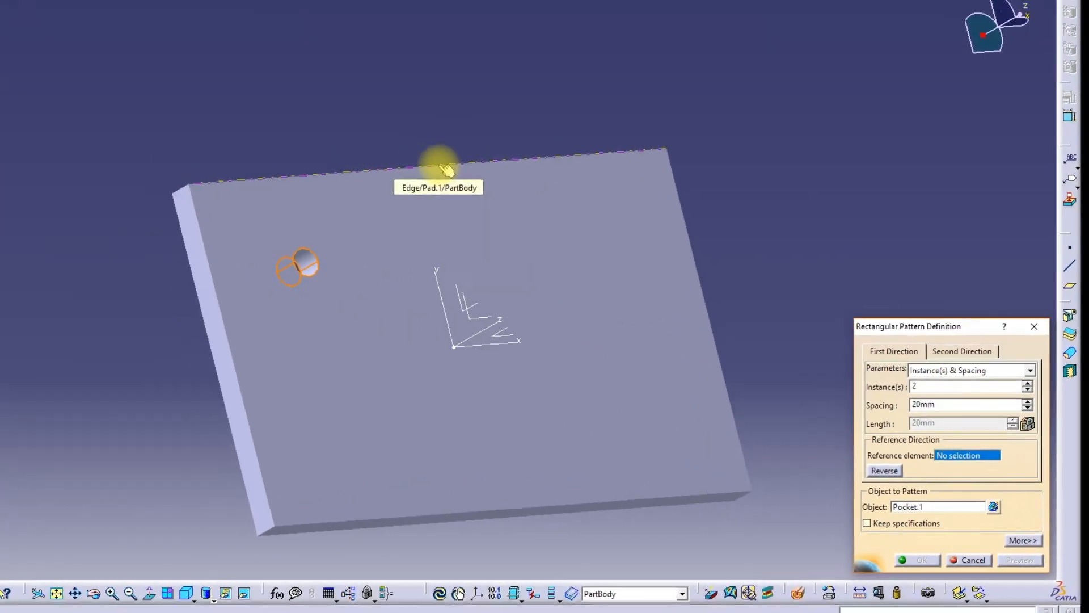
{"action": "left_click", "coordinate": [535, 220]}
{"action": "middle_click_drag", "start_coordinate": [856, 311], "coordinate": [462, 381]}
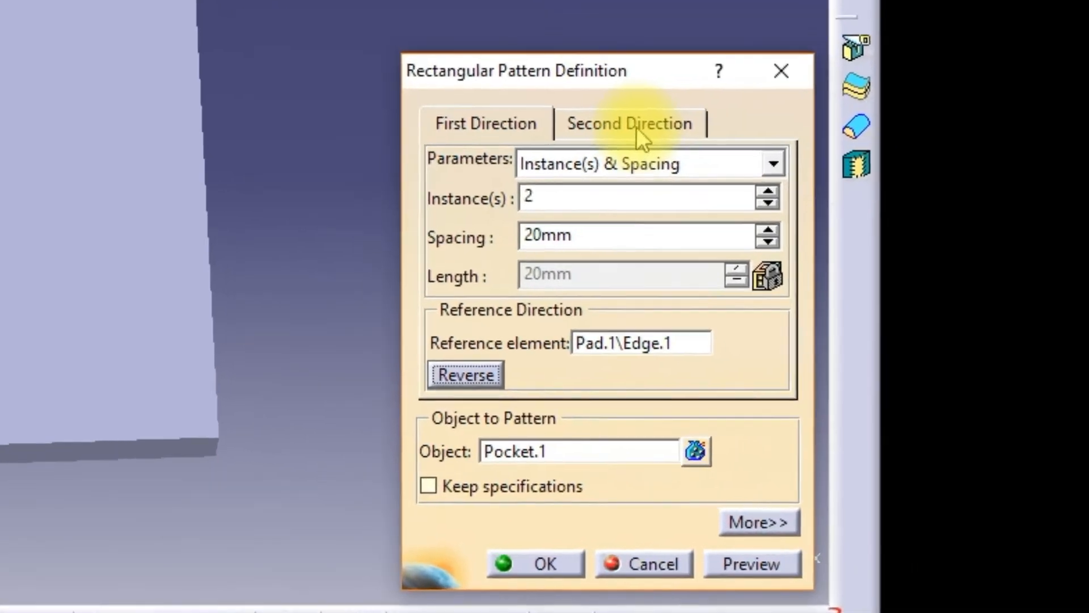
Set the plate's left edge as the pattern's second-direction reference, with the direction pointing down the plate
{"action": "left_click", "coordinate": [925, 335]}
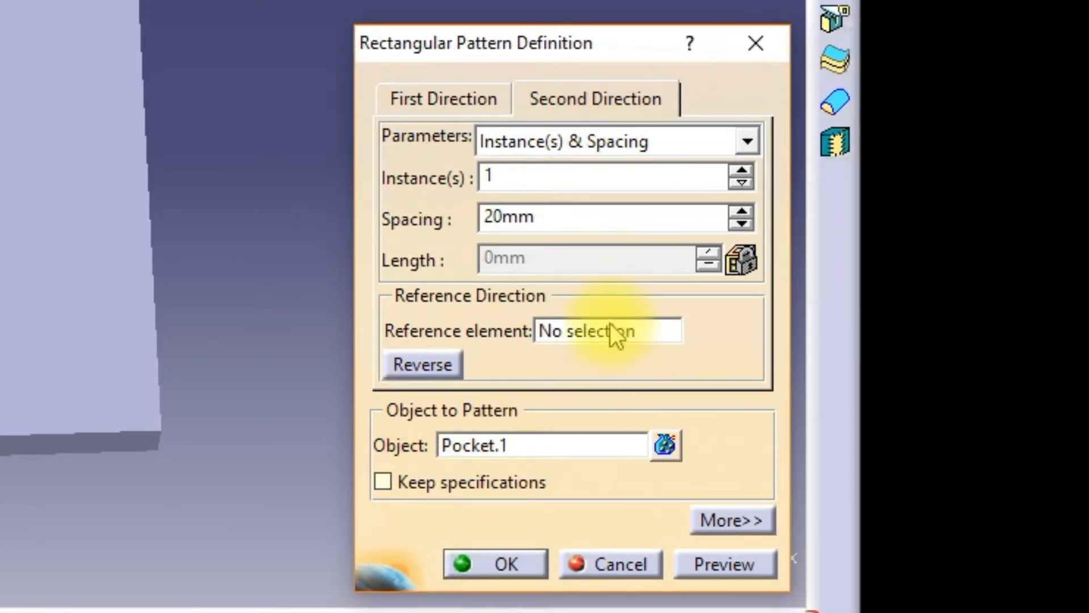
{"action": "left_click", "coordinate": [569, 329]}
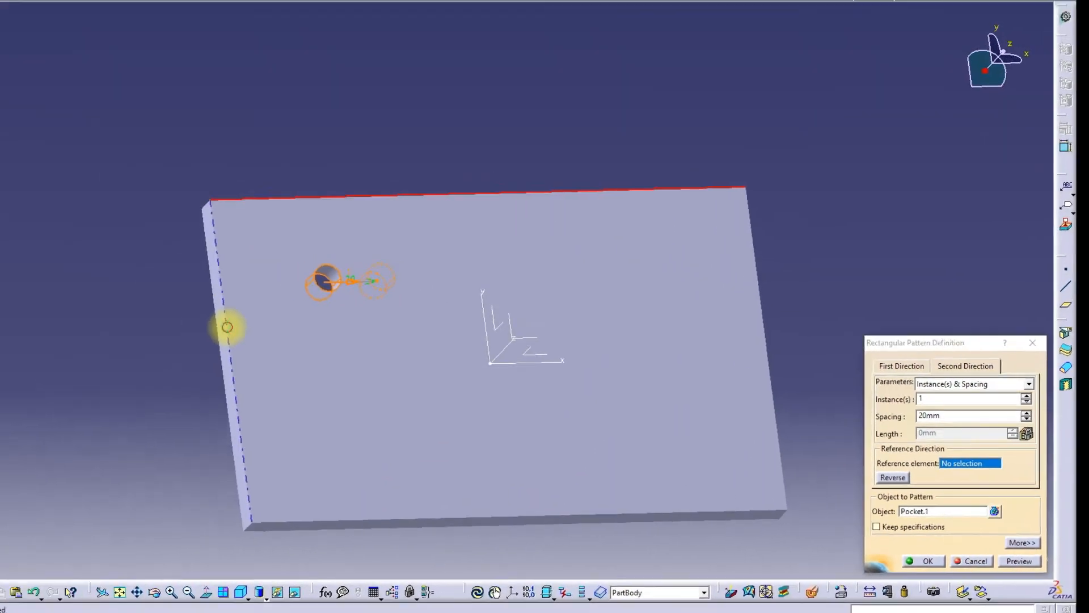
{"action": "left_click", "coordinate": [227, 326]}
{"action": "middle_click_drag", "start_coordinate": [475, 396], "coordinate": [450, 418]}
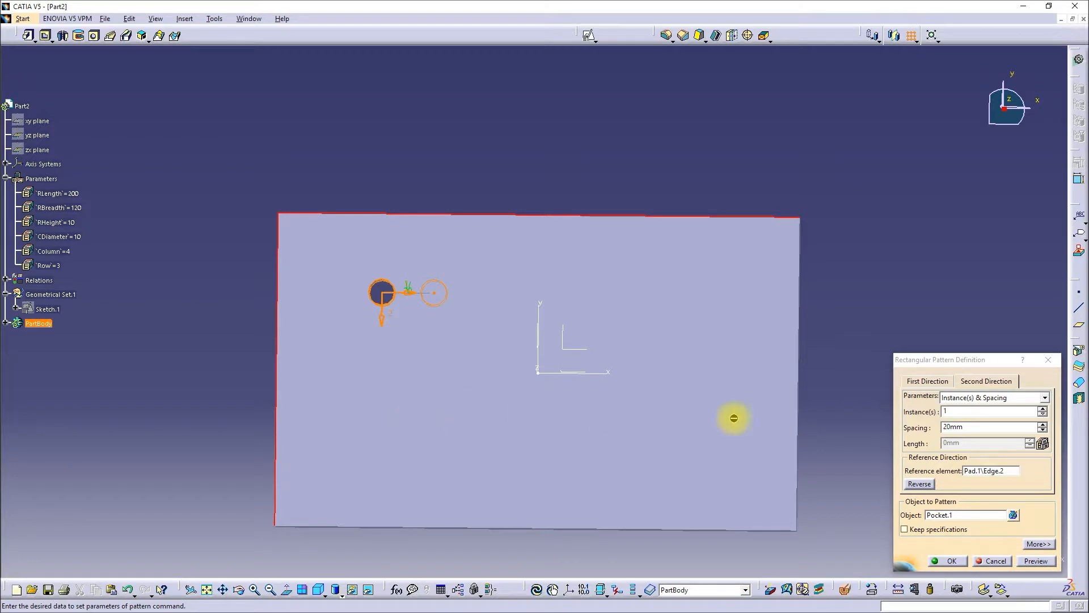
{"action": "left_click", "coordinate": [919, 483]}
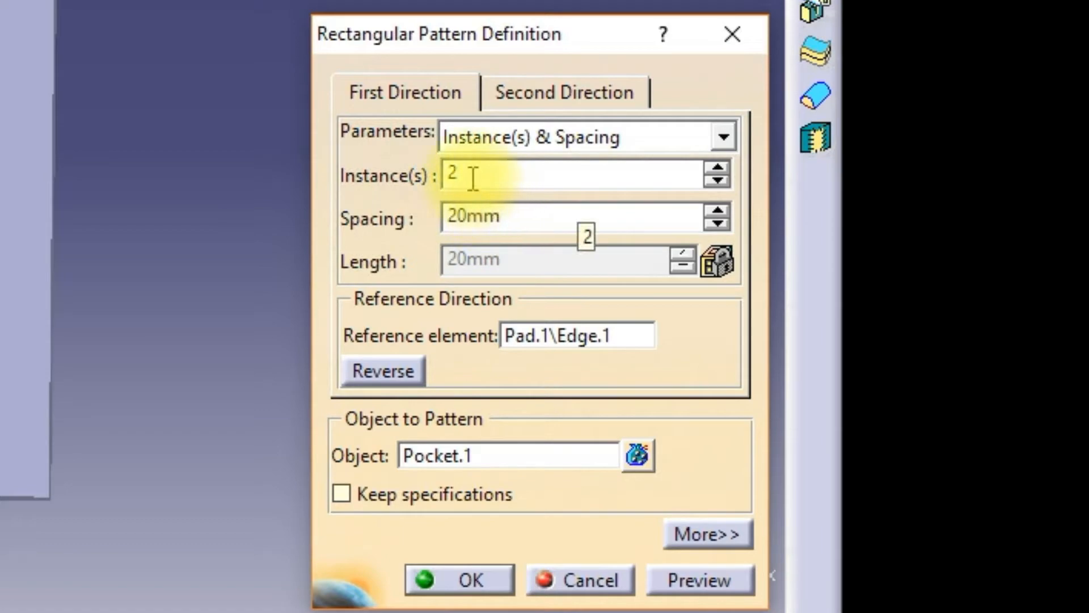
Link the number of instances in the pattern's first direction to the Column parameter with a formula
{"action": "right_click", "coordinate": [499, 170]}
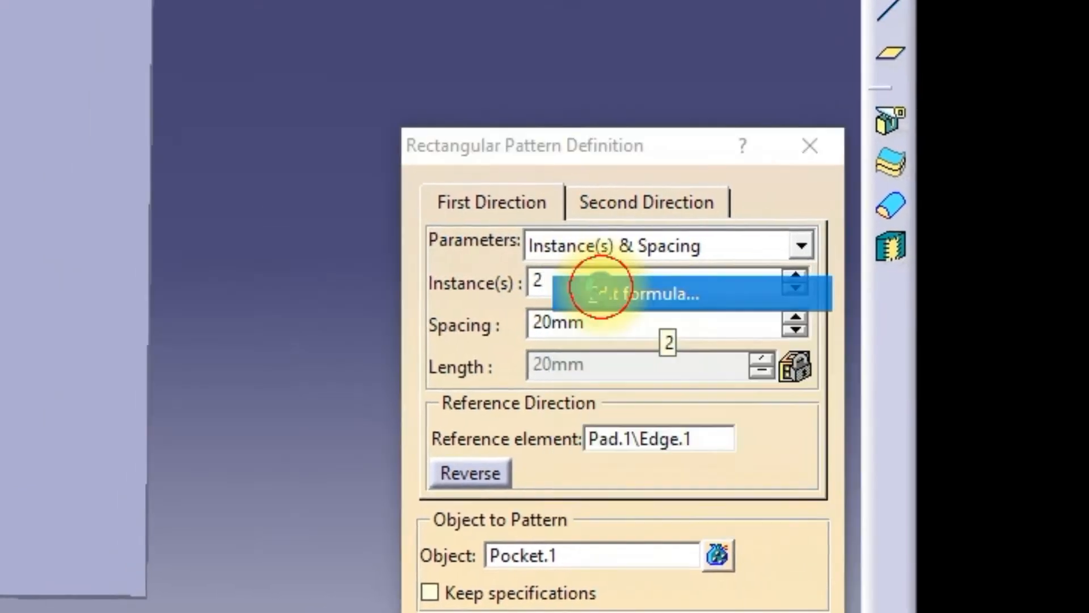
{"action": "left_click", "coordinate": [510, 186]}
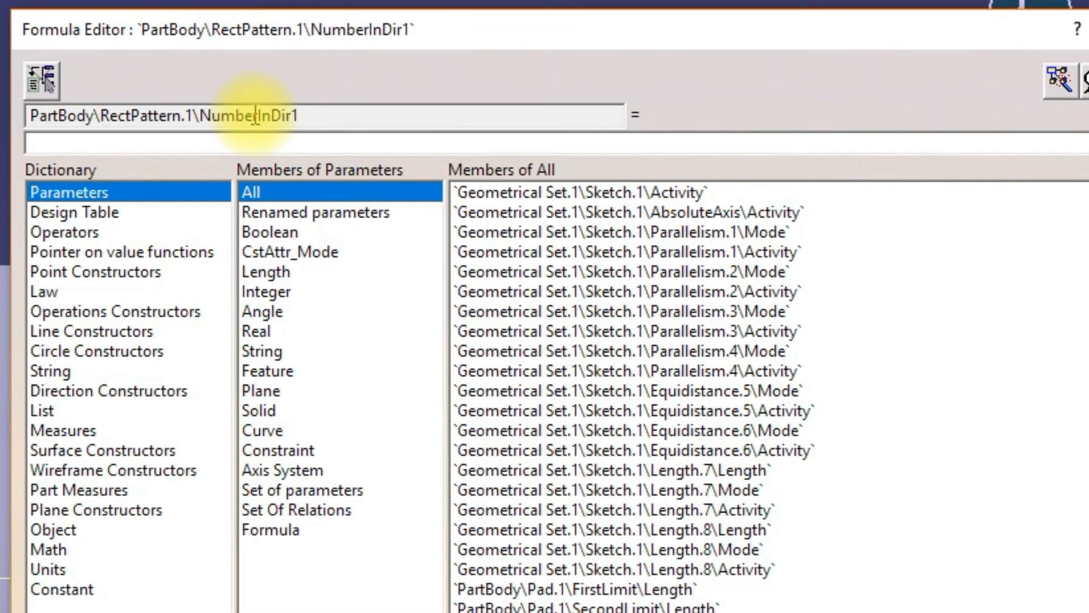
{"action": "left_click", "coordinate": [366, 213]}
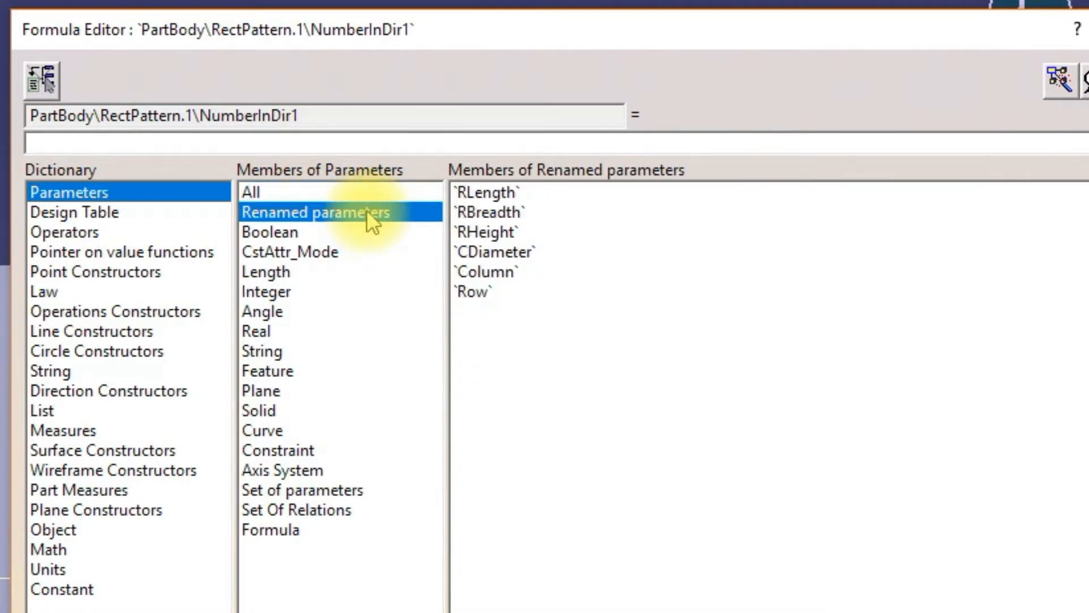
{"action": "double_click", "coordinate": [477, 271]}
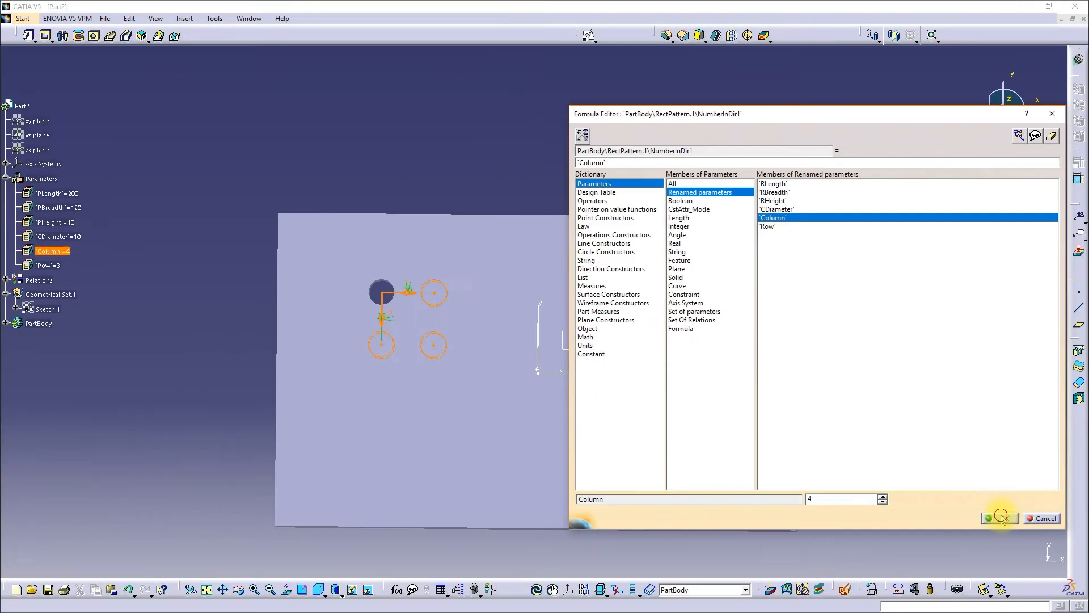
{"action": "left_click", "coordinate": [1007, 607]}
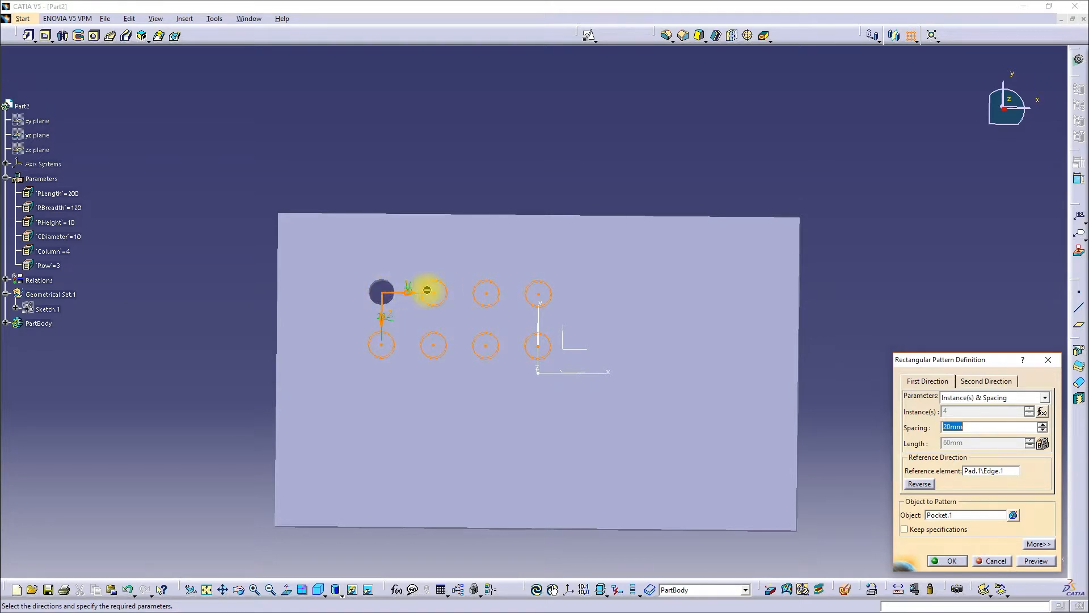
{"action": "right_click", "coordinate": [972, 427]}
{"action": "left_click", "coordinate": [997, 434]}
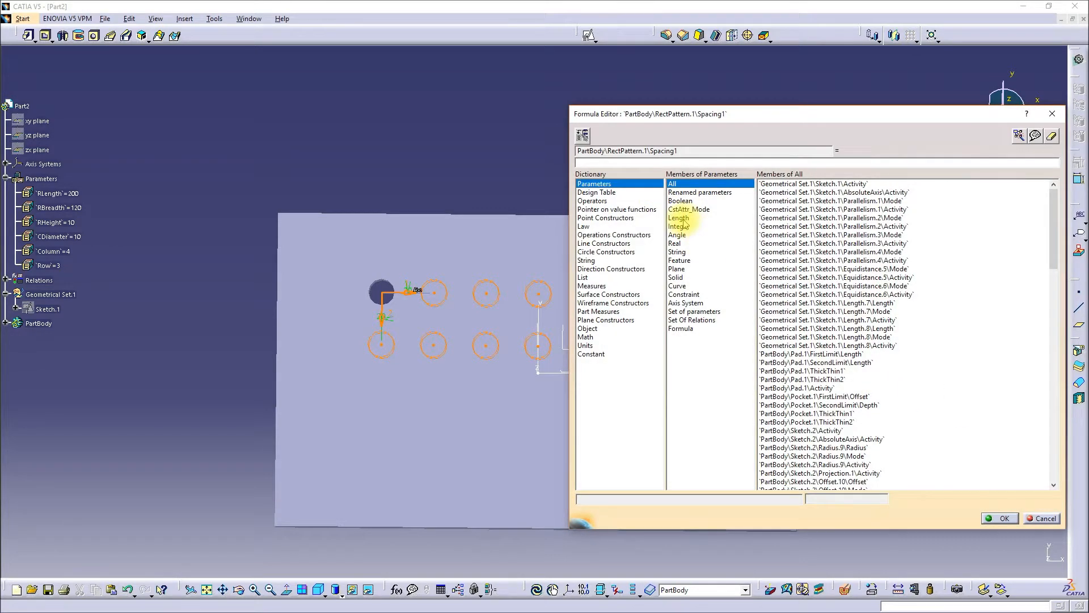
{"action": "left_click", "coordinate": [1043, 518]}
Link the first-direction spacing to the circle's horizontal offset with the formula PartBody\Sketch.2\Offset.10\Offset
{"action": "right_click", "coordinate": [952, 428]}
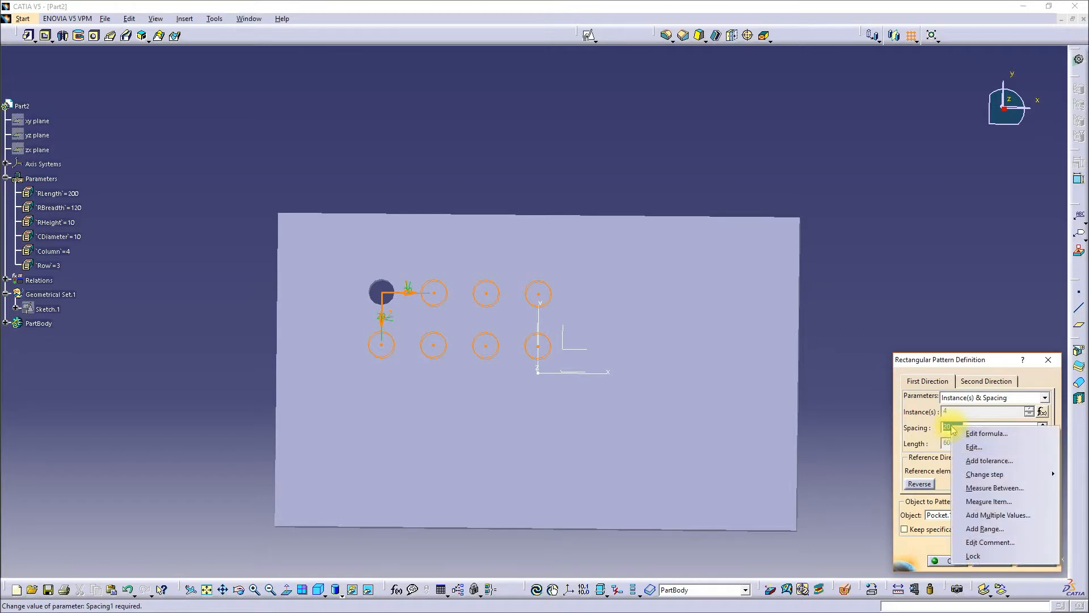
{"action": "left_click", "coordinate": [973, 434]}
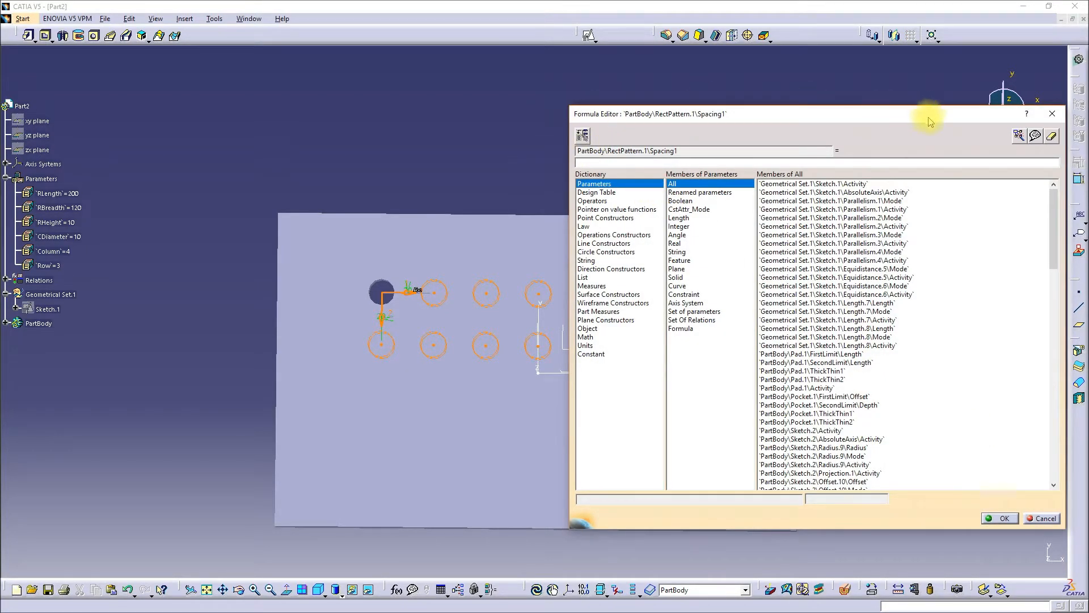
{"action": "left_click", "coordinate": [703, 193]}
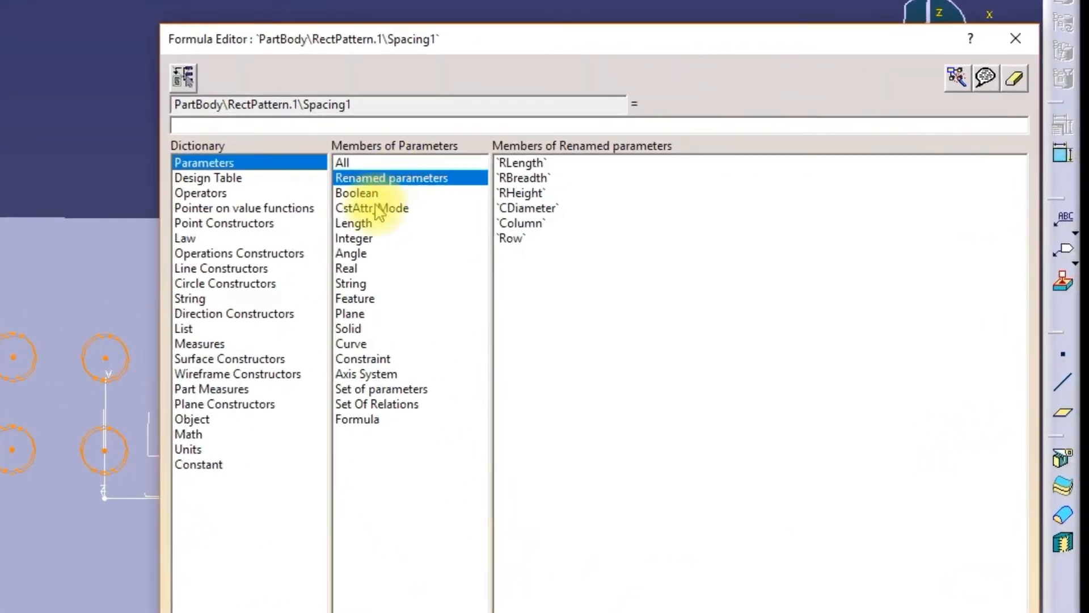
{"action": "left_click", "coordinate": [574, 220]}
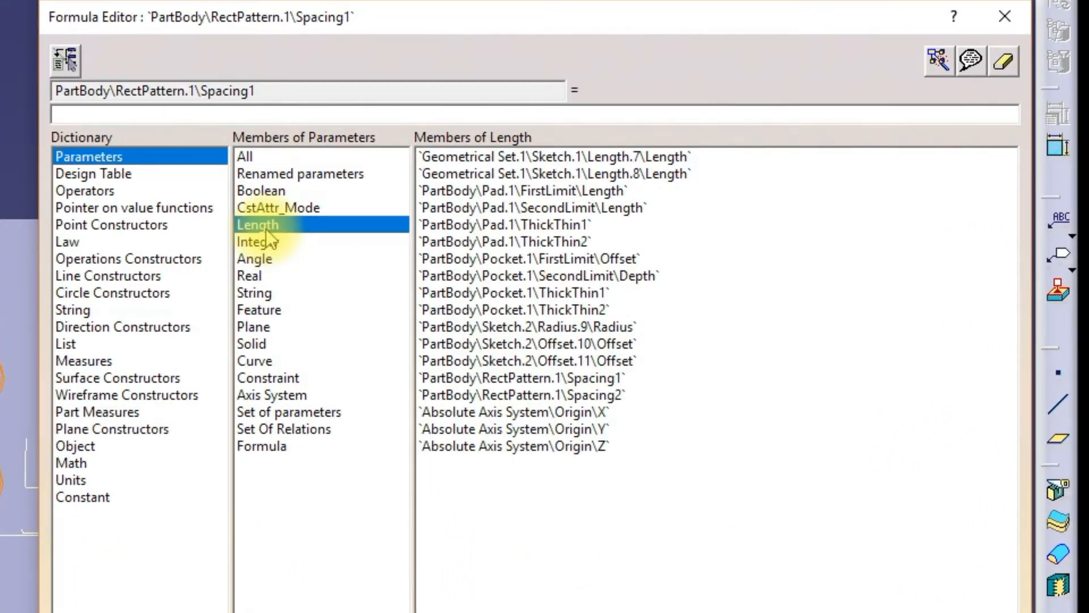
{"action": "left_click", "coordinate": [601, 348]}
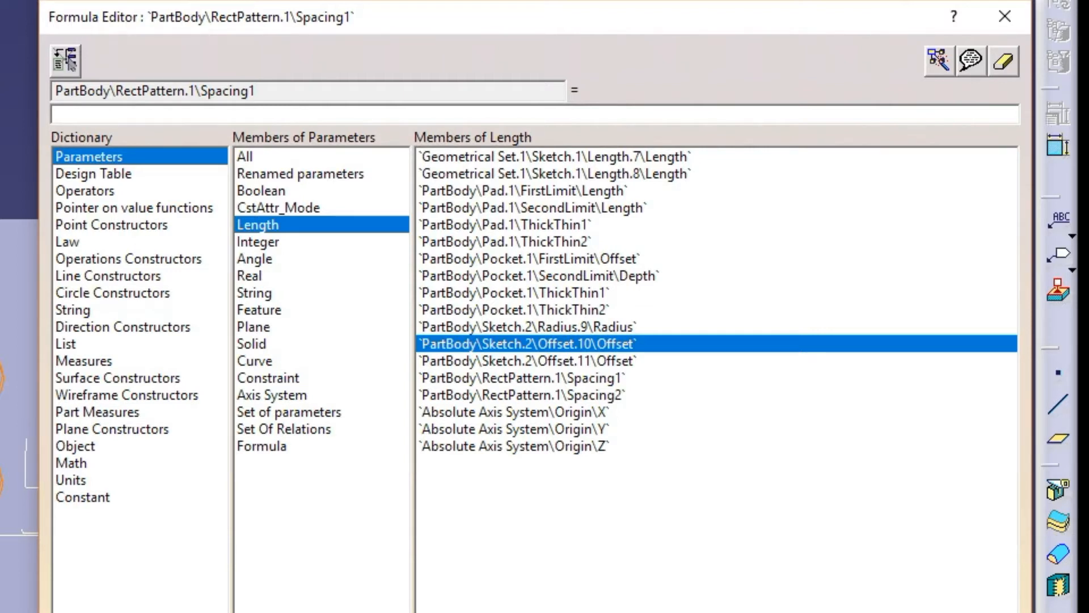
{"action": "double_click", "coordinate": [554, 345]}
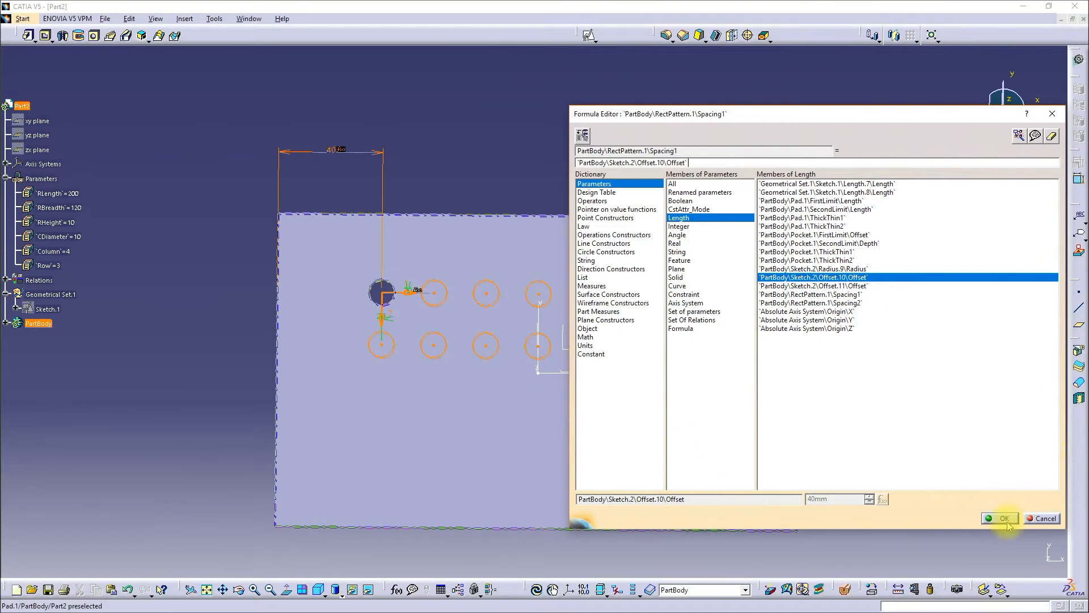
{"action": "left_click", "coordinate": [1003, 518]}
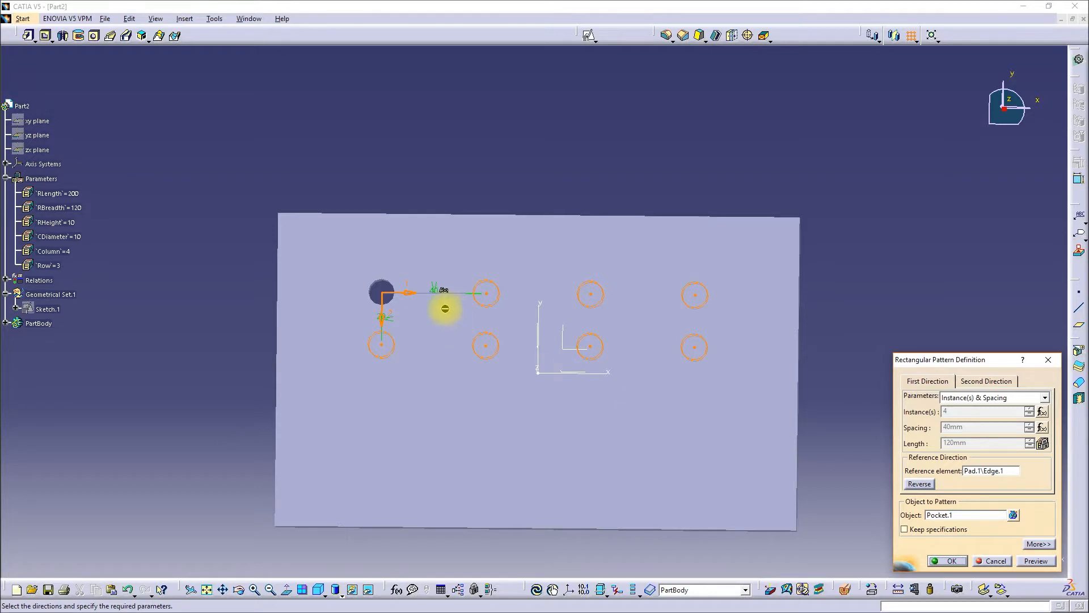
Link the second-direction spacing to the circle's vertical offset with the formula PartBody\Sketch.2\Offset.11\Offset
{"action": "middle_click_drag", "start_coordinate": [444, 301], "coordinate": [562, 336]}
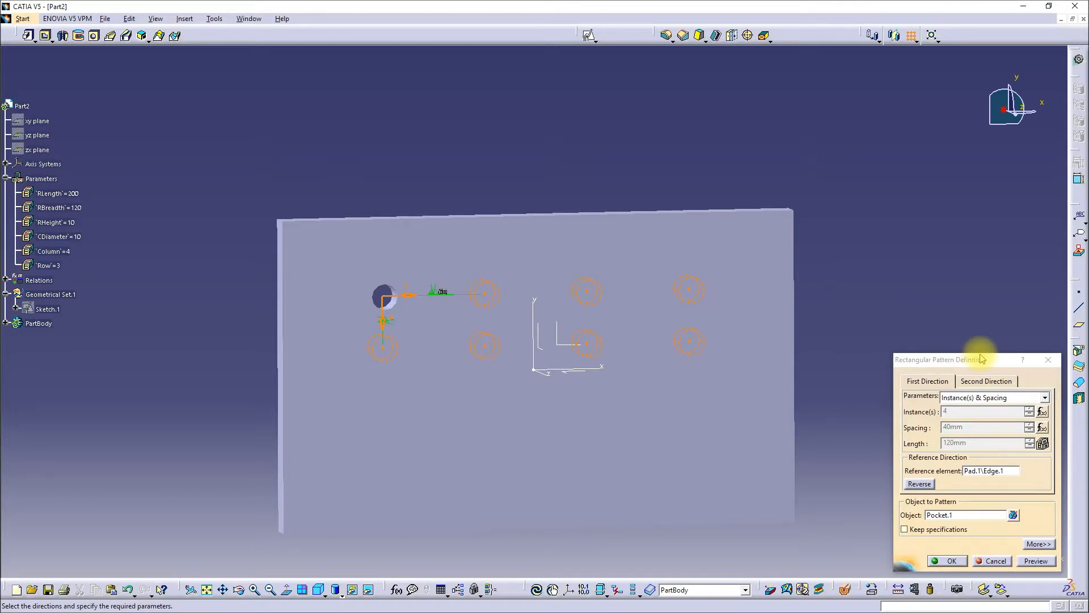
{"action": "left_click", "coordinate": [987, 381]}
{"action": "right_click", "coordinate": [966, 426]}
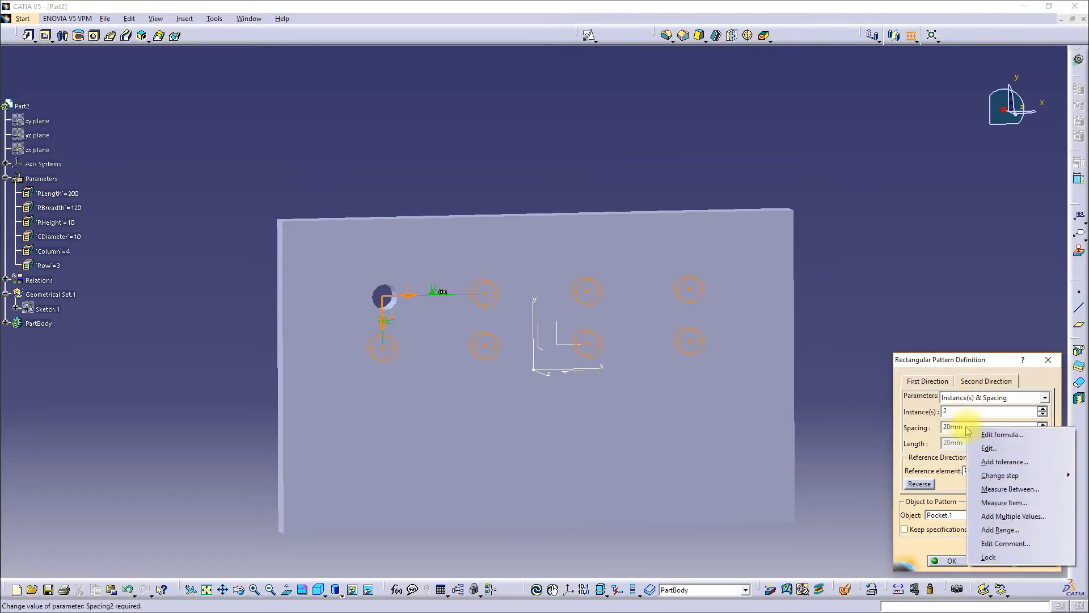
{"action": "left_click", "coordinate": [990, 435]}
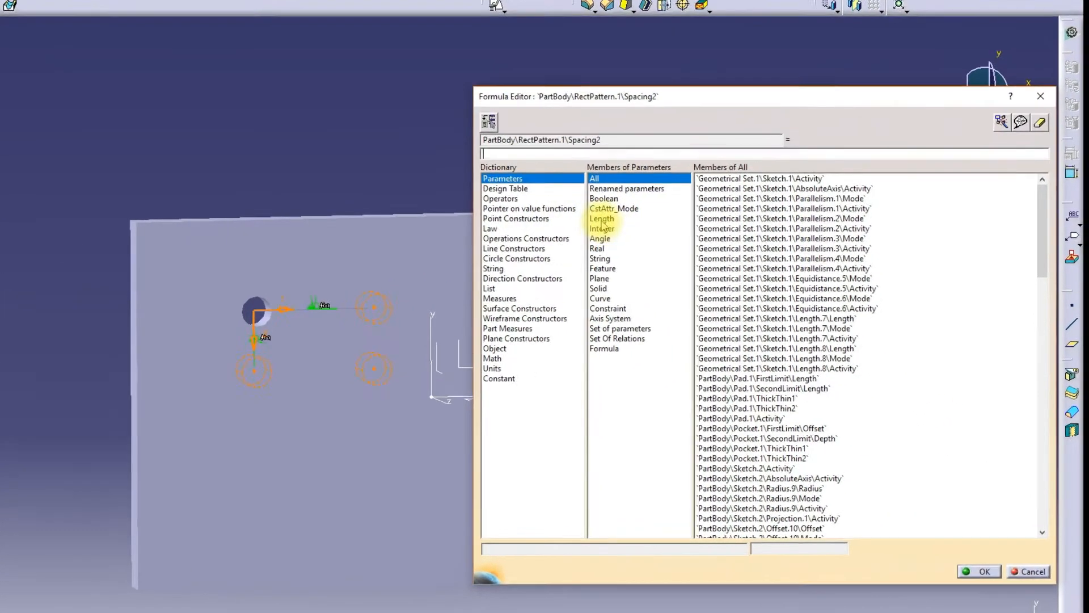
{"action": "left_click", "coordinate": [678, 218]}
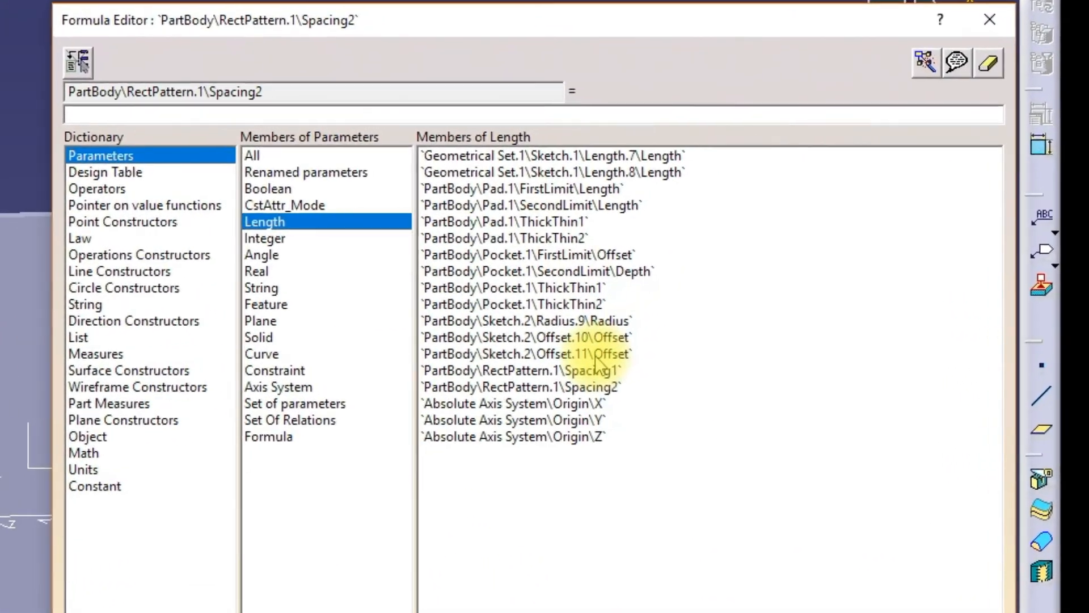
{"action": "double_click", "coordinate": [596, 355]}
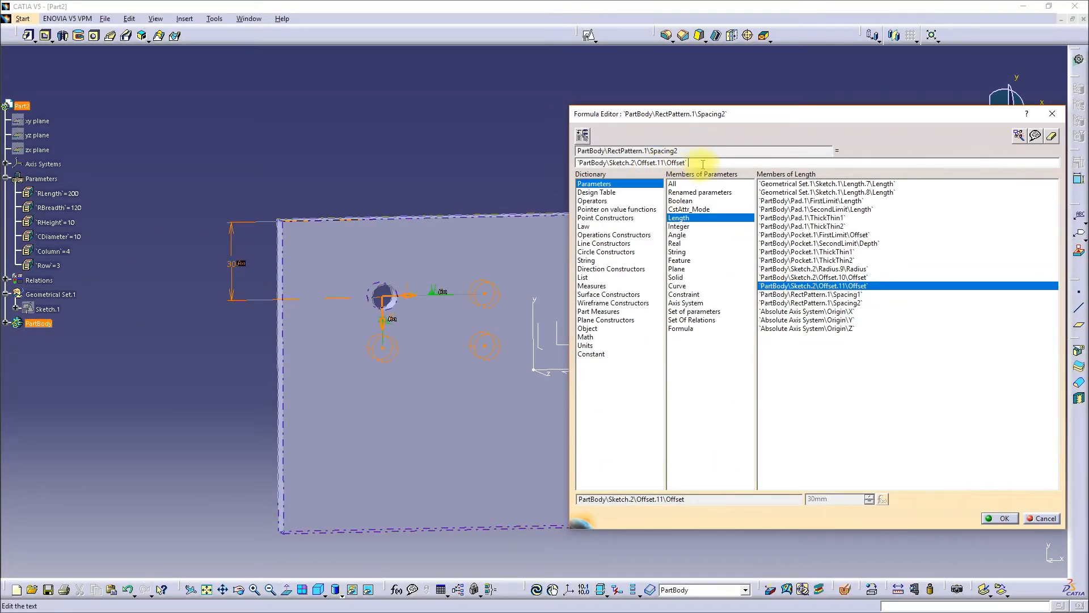
{"action": "left_click", "coordinate": [997, 519]}
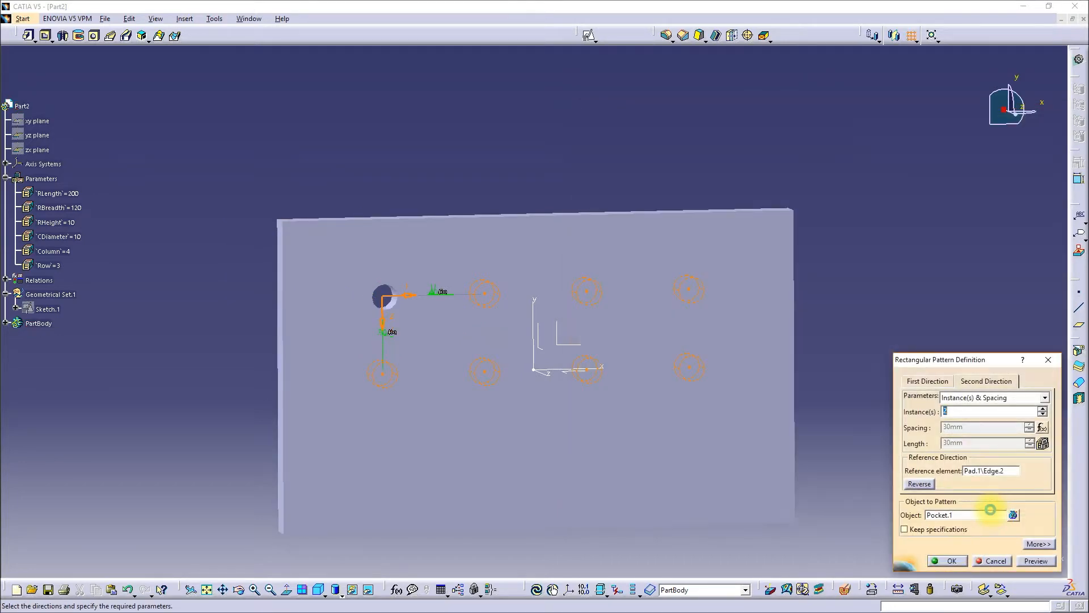
Link the number of instances in the pattern's second direction to the Row parameter with a formula
{"action": "middle_click_drag", "start_coordinate": [652, 455], "coordinate": [622, 440]}
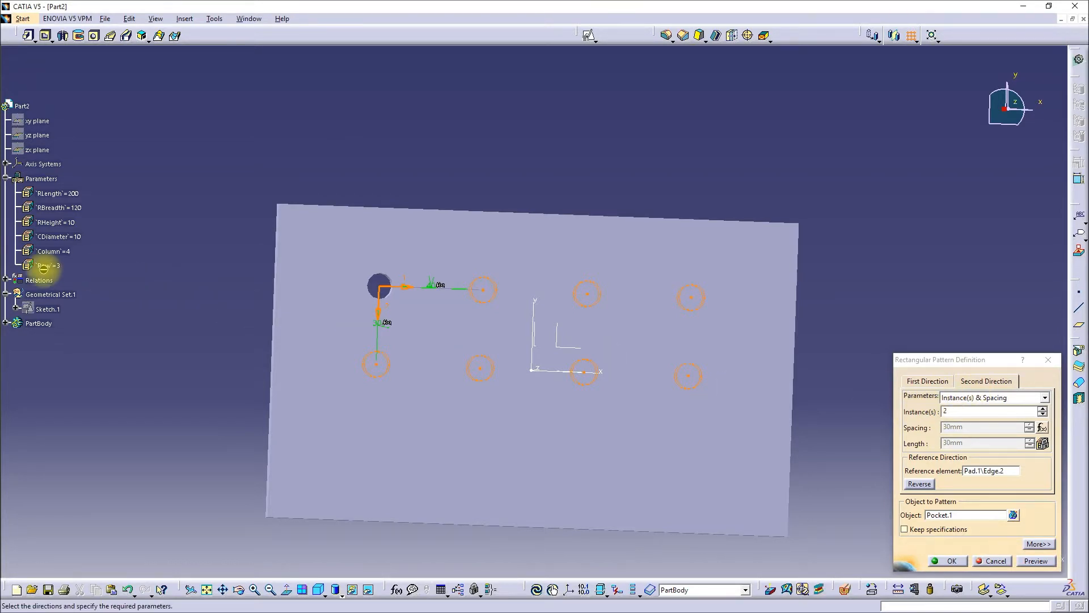
{"action": "right_click", "coordinate": [956, 414]}
{"action": "left_click", "coordinate": [974, 420]}
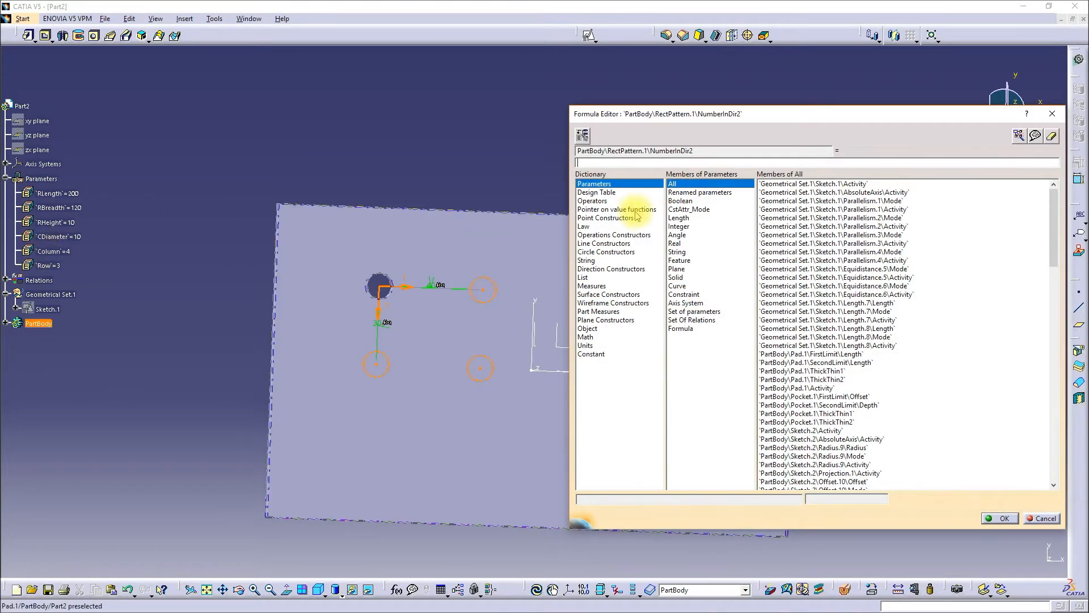
{"action": "left_click", "coordinate": [701, 192]}
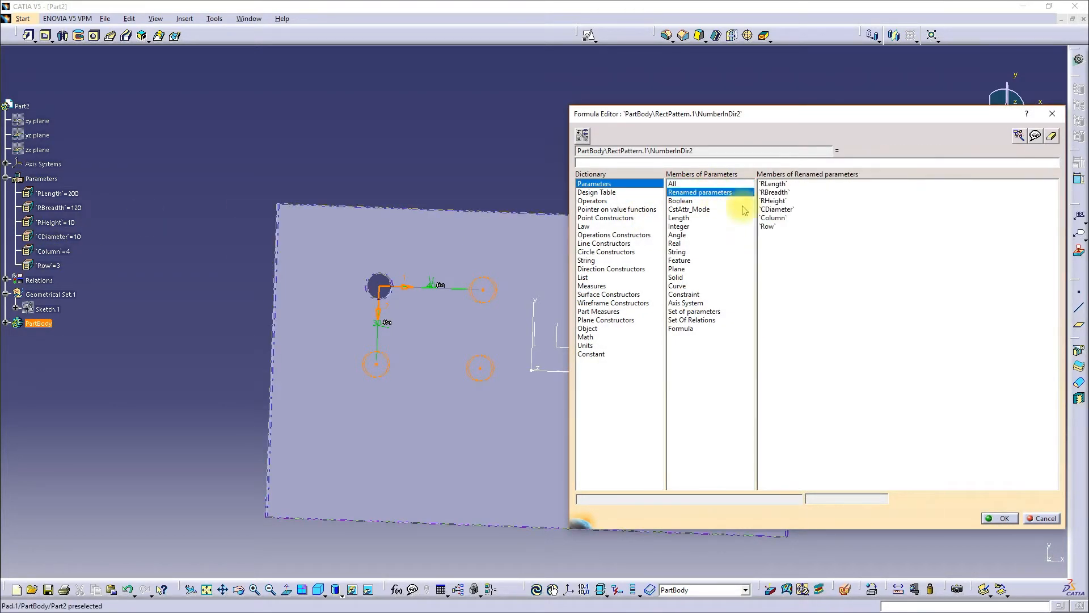
{"action": "double_click", "coordinate": [766, 227]}
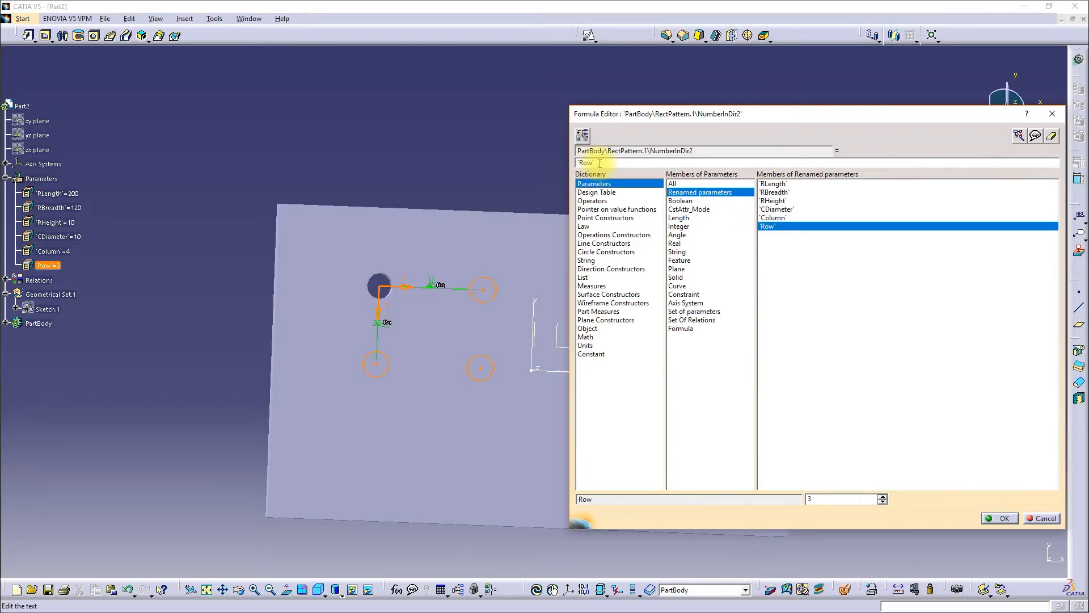
{"action": "left_click", "coordinate": [1003, 518]}
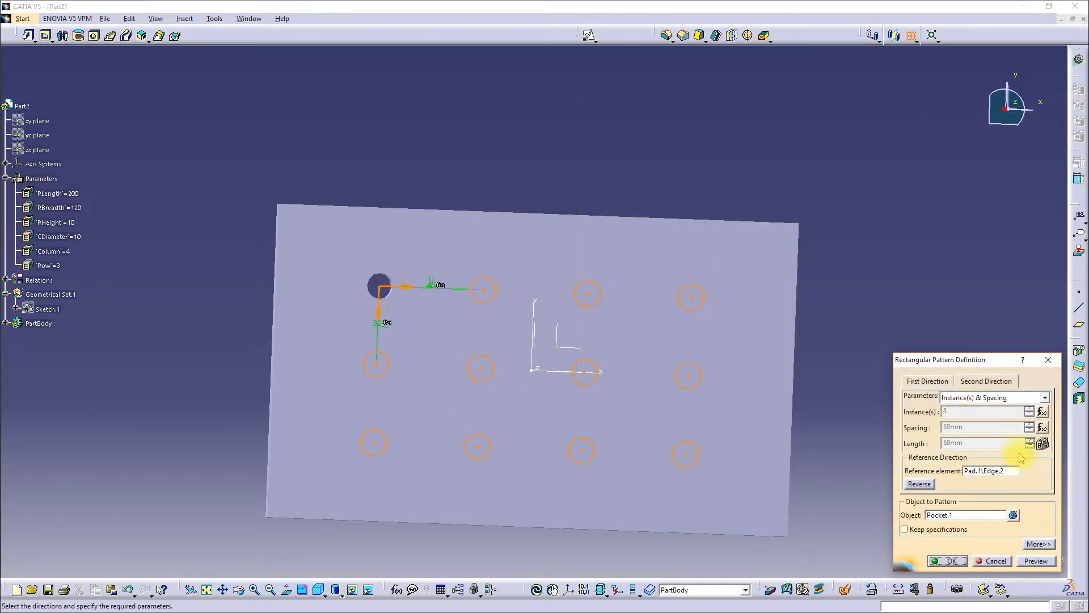
Create the rectangular pattern of the pocket with these settings and show the plate in isometric view
{"action": "left_click", "coordinate": [927, 384]}
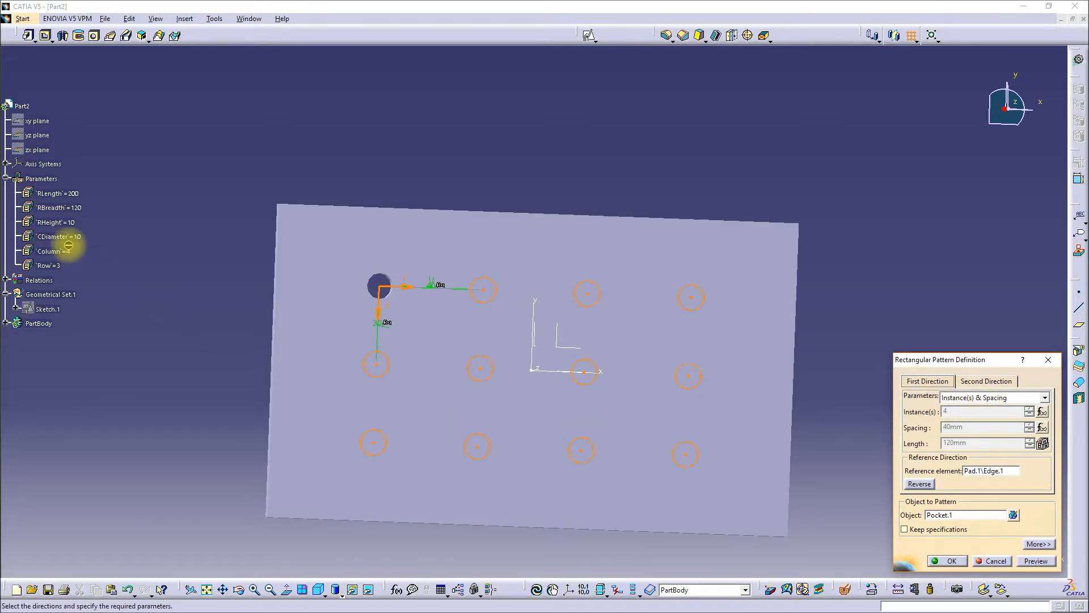
{"action": "left_click", "coordinate": [943, 561]}
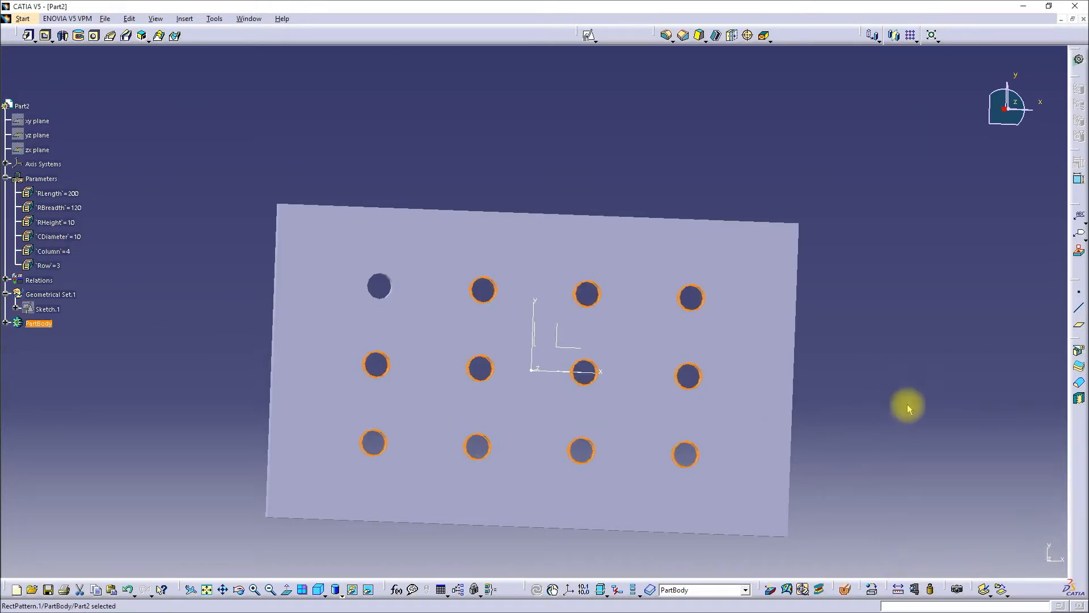
{"action": "mouse_move", "coordinate": [572, 467]}
{"action": "middle_mouse_down"}
{"action": "mouse_move", "coordinate": [595, 352]}
{"action": "mouse_move", "coordinate": [661, 282]}
{"action": "mouse_move", "coordinate": [477, 418]}
{"action": "mouse_move", "coordinate": [628, 427]}
{"action": "mouse_move", "coordinate": [615, 369]}
{"action": "middle_mouse_up"}
{"action": "middle_click_drag", "start_coordinate": [418, 387], "coordinate": [410, 451]}
{"action": "left_click", "coordinate": [377, 562]}
{"action": "left_click", "coordinate": [318, 589]}
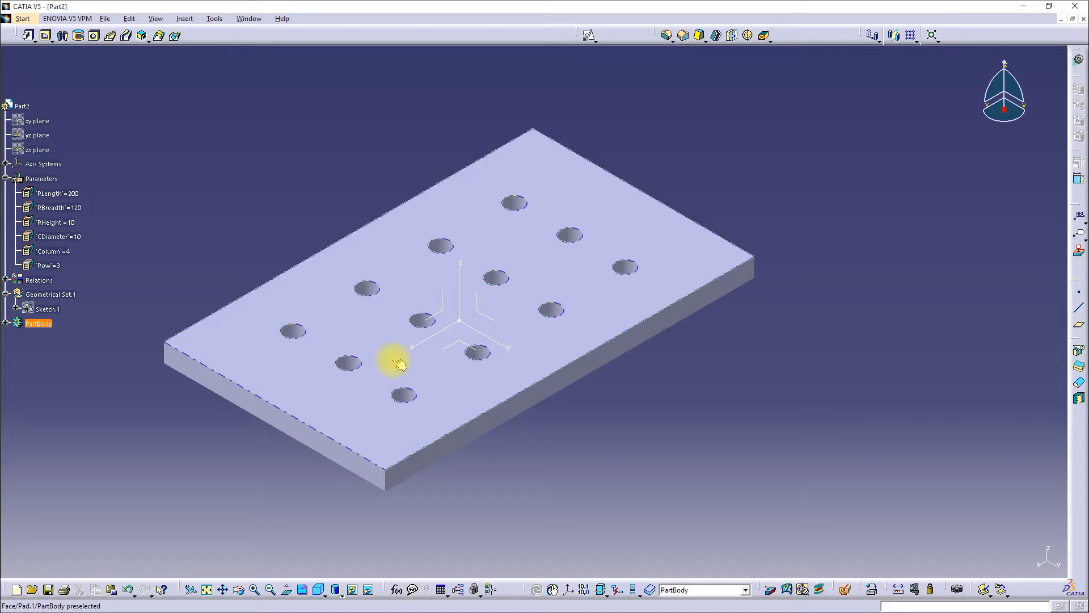
Set the Column parameter to 6 to change the number of hole columns
{"action": "double_click", "coordinate": [61, 253]}
{"action": "type", "text": "6"}
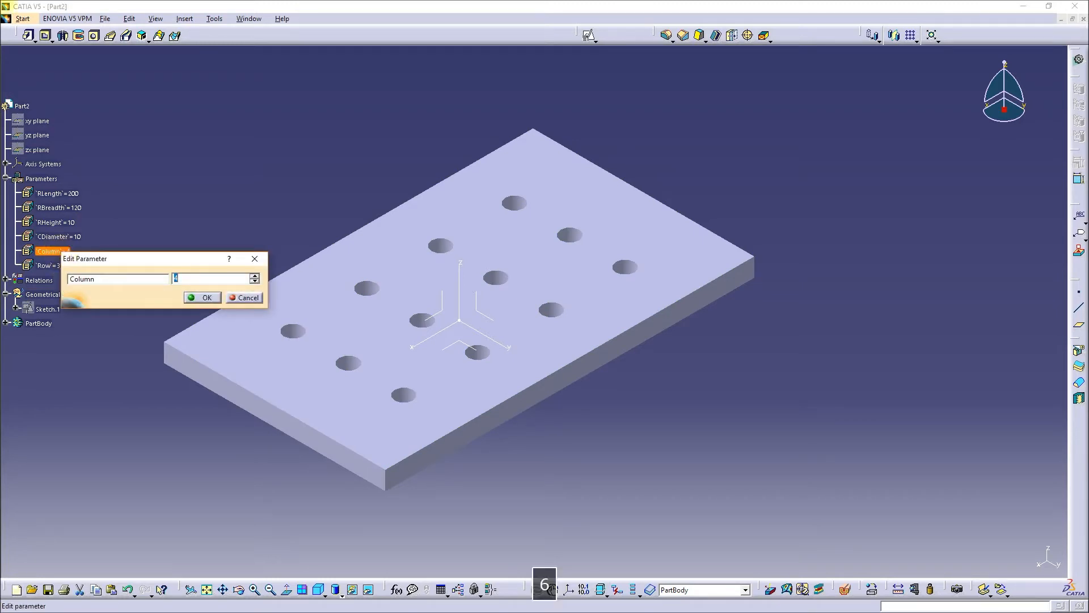
{"action": "key", "text": "Return"}
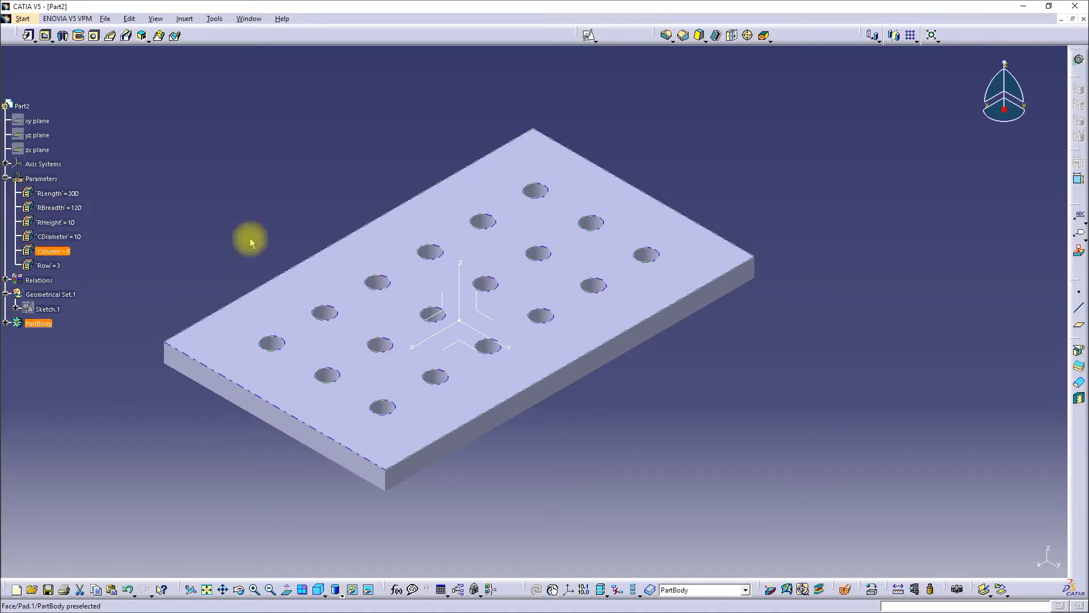
Set the Row parameter to 6 to change the number of hole rows
{"action": "double_click", "coordinate": [47, 265]}
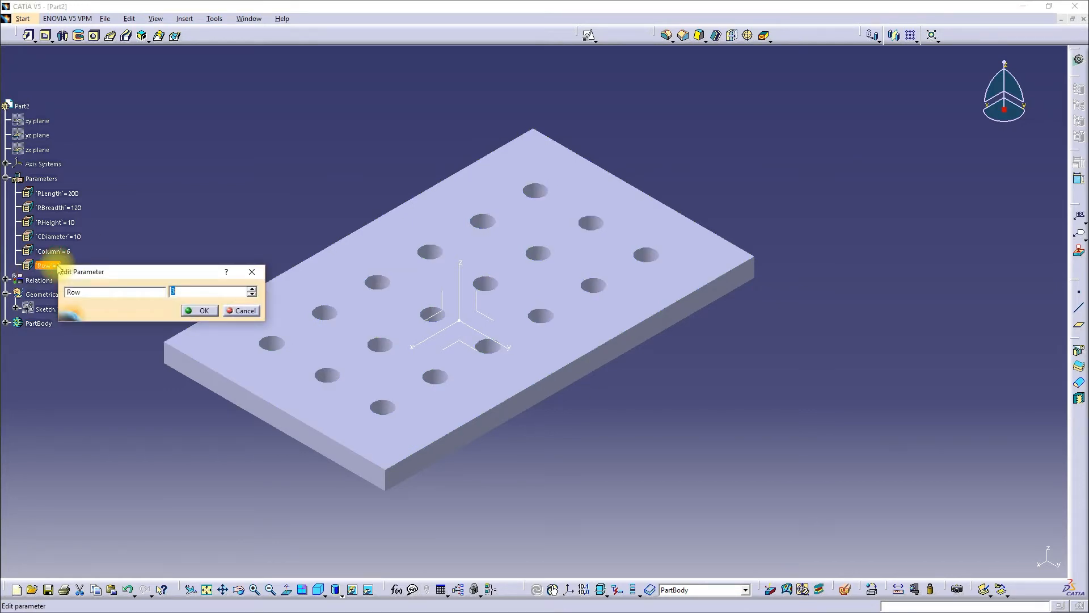
{"action": "type", "text": "5"}
{"action": "key", "text": "BackSpace"}
{"action": "type", "text": "6"}
{"action": "key", "text": "Return"}
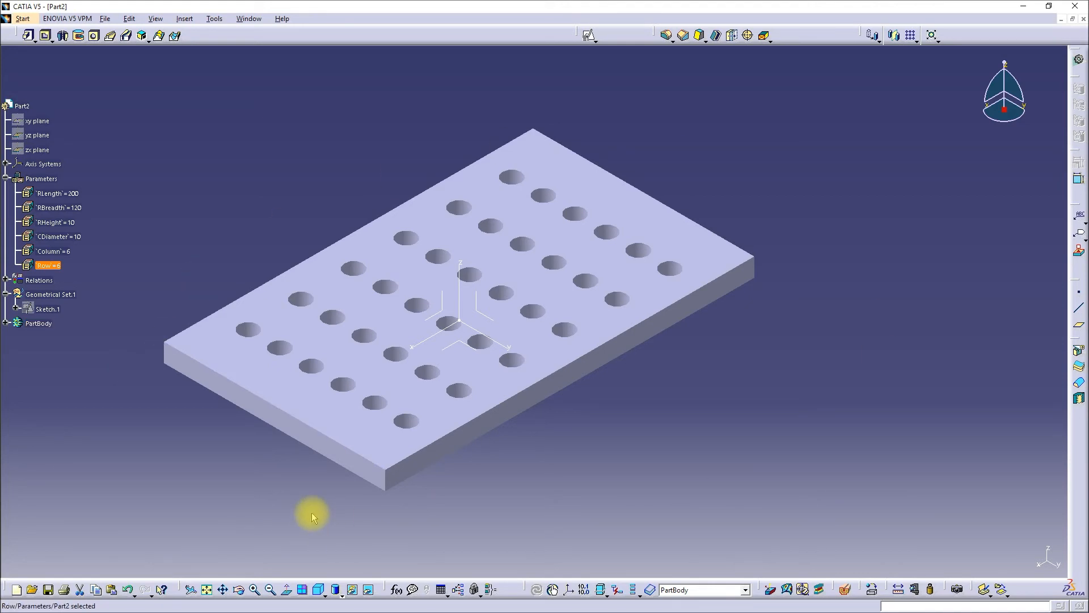
{"action": "left_click_drag", "start_coordinate": [388, 589], "coordinate": [336, 539]}
{"action": "left_click", "coordinate": [387, 457]}
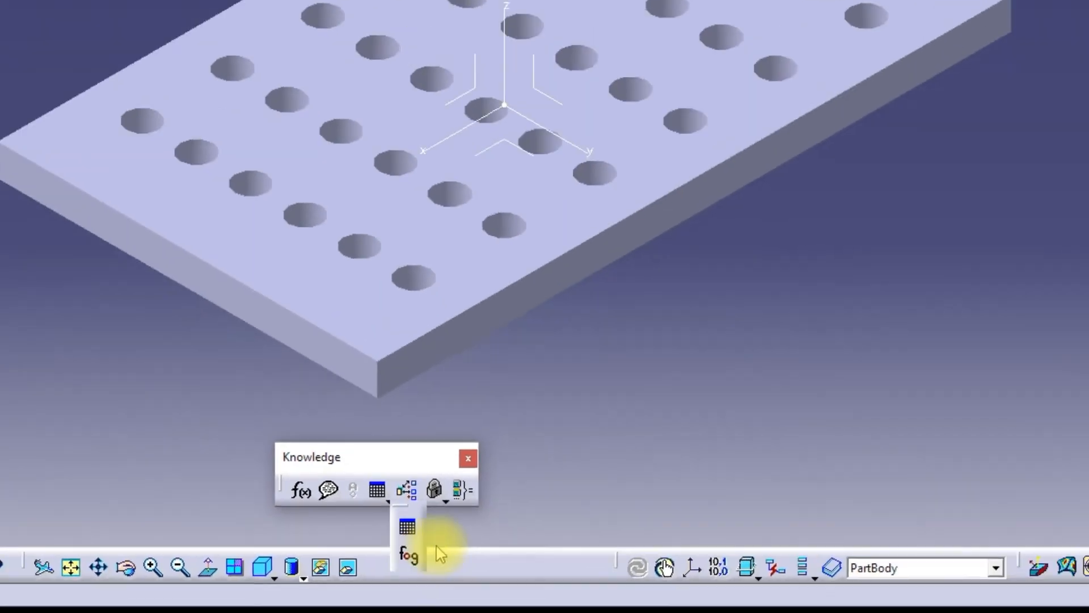
{"action": "left_click", "coordinate": [432, 448]}
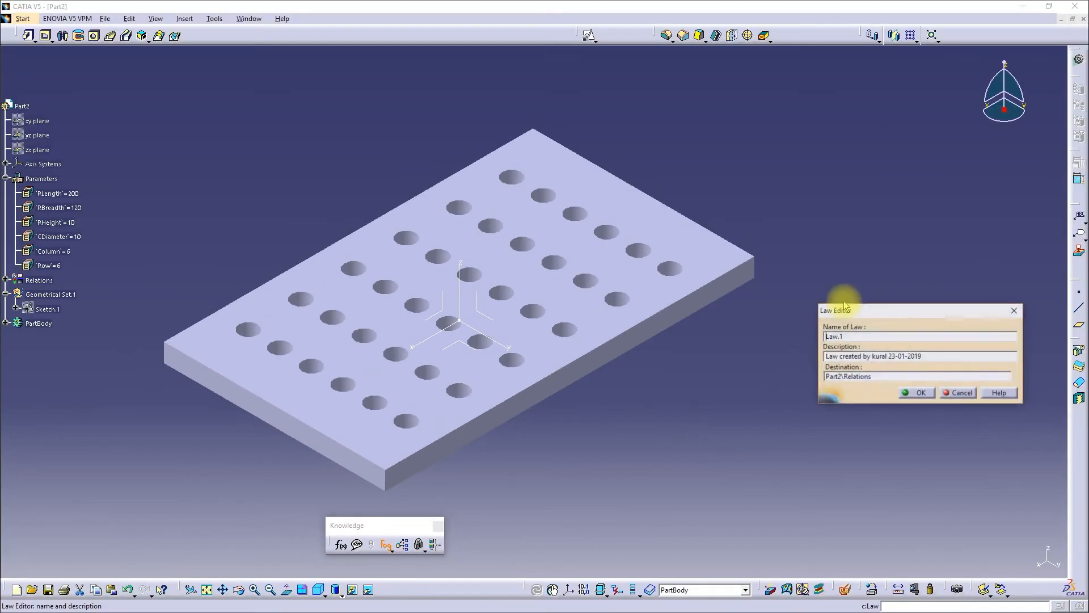
{"action": "left_click", "coordinate": [962, 392]}
{"action": "left_click_drag", "start_coordinate": [403, 524], "coordinate": [462, 579]}
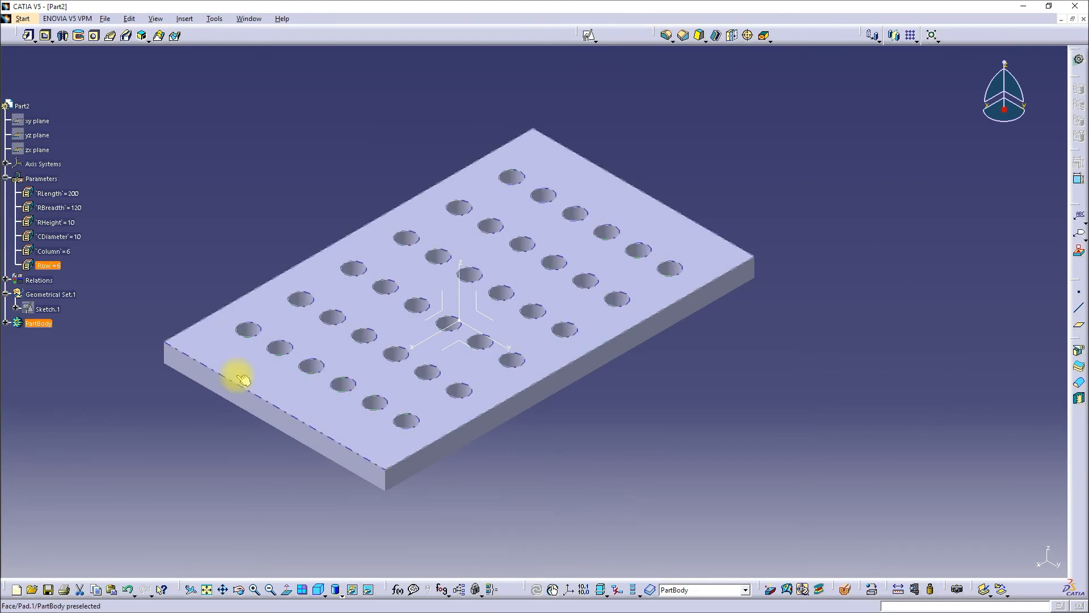